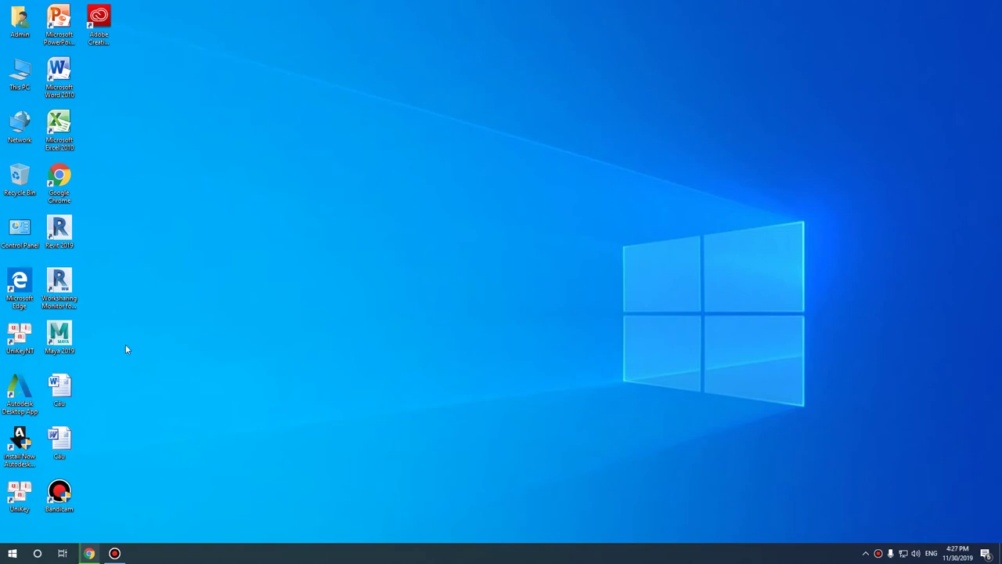
Launch Maya 2019 from its Windows desktop shortcut
click(67, 348)
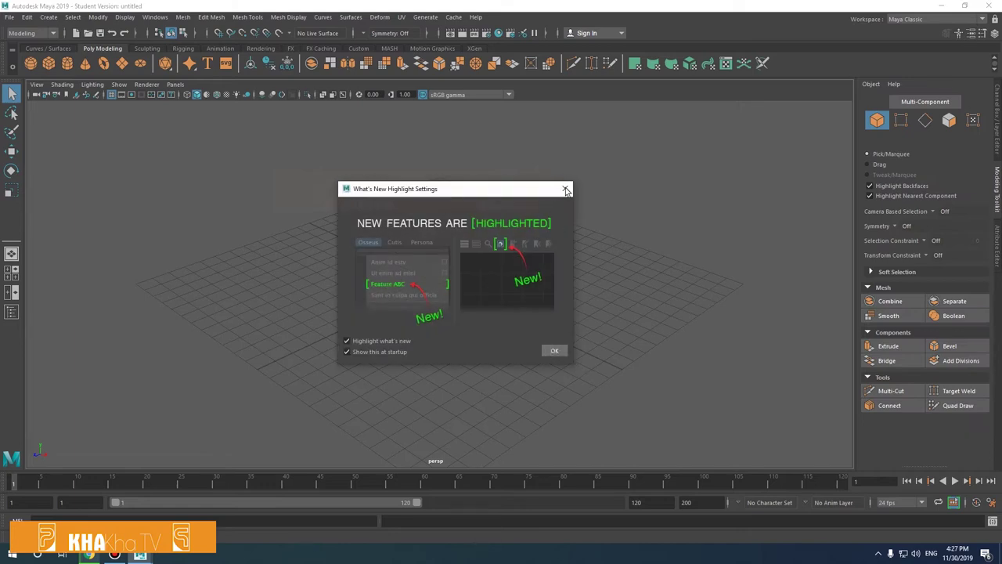
Dismiss the What's New notice and start a new scene, choosing to save the current one
click(554, 352)
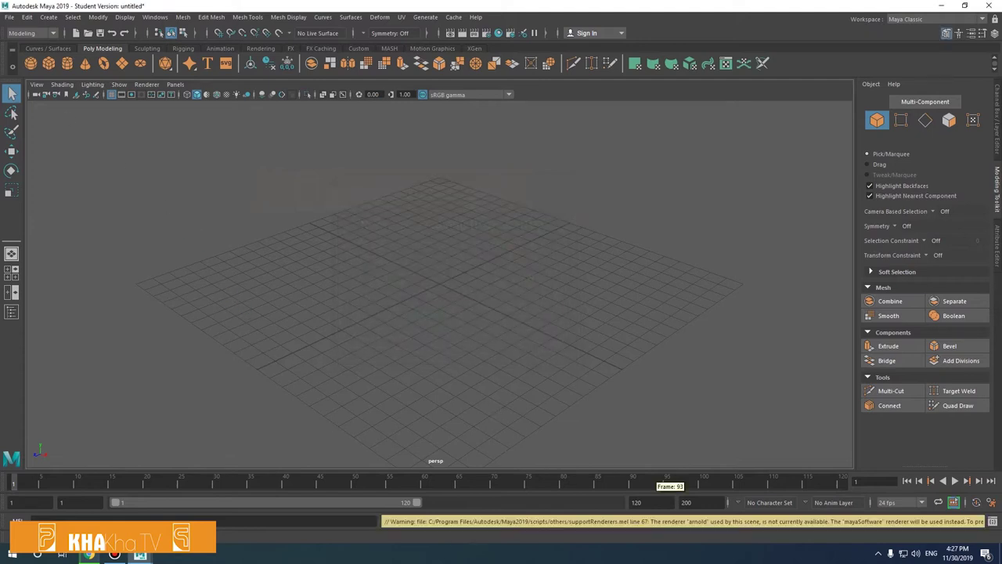
click(10, 17)
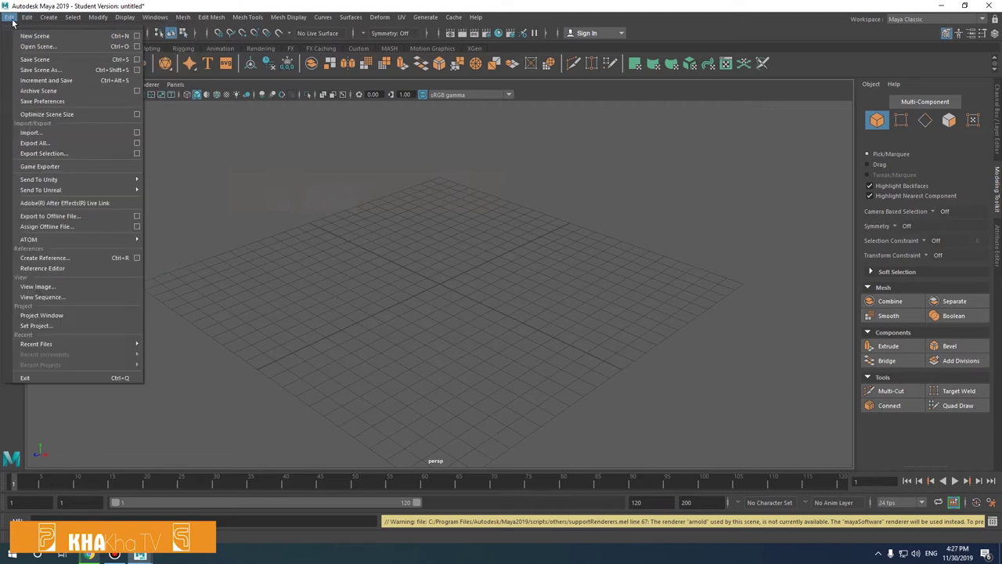
click(35, 36)
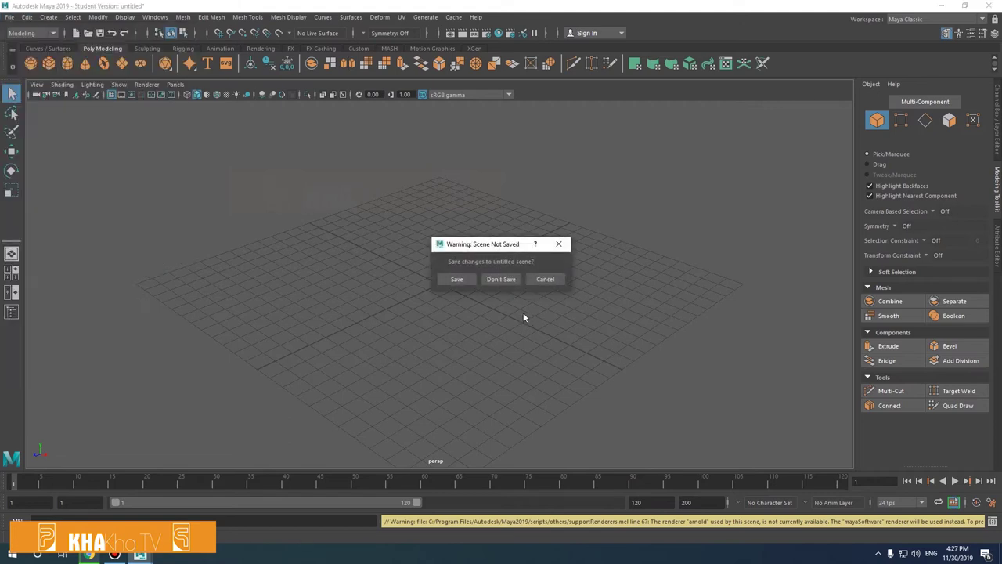
click(465, 280)
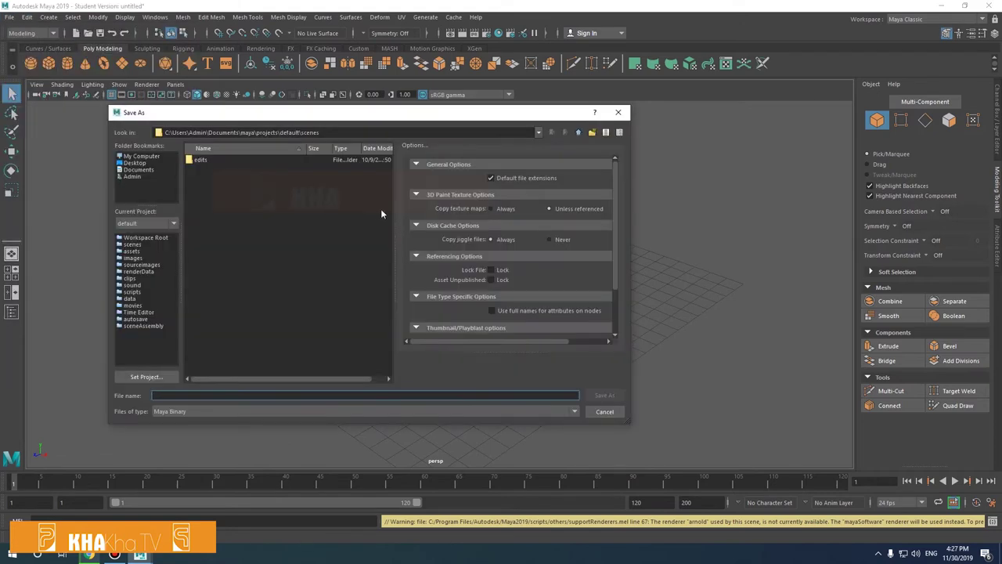
Create a folder named 30112019 on drive D: and open it
click(141, 156)
double_click(222, 169)
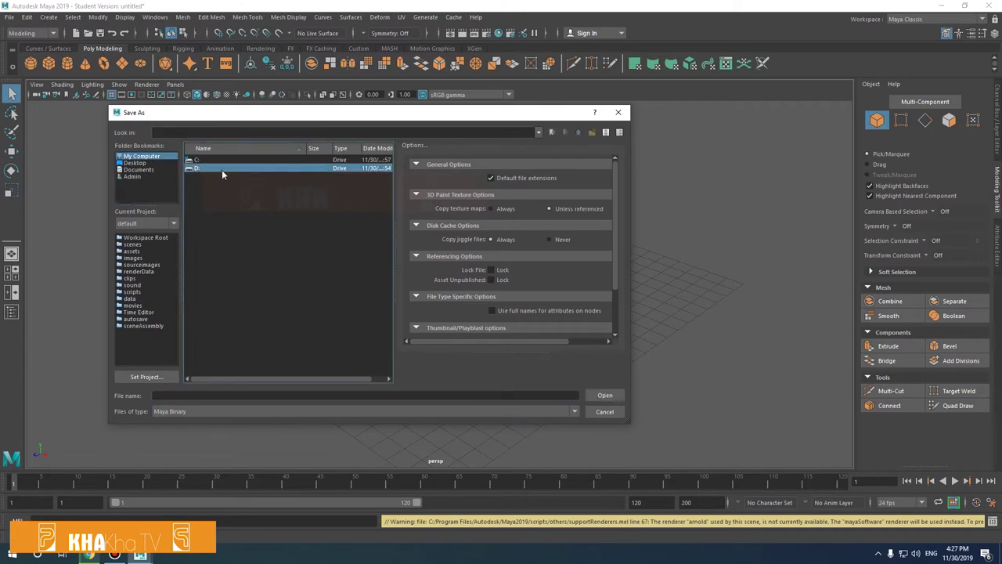
click(229, 169)
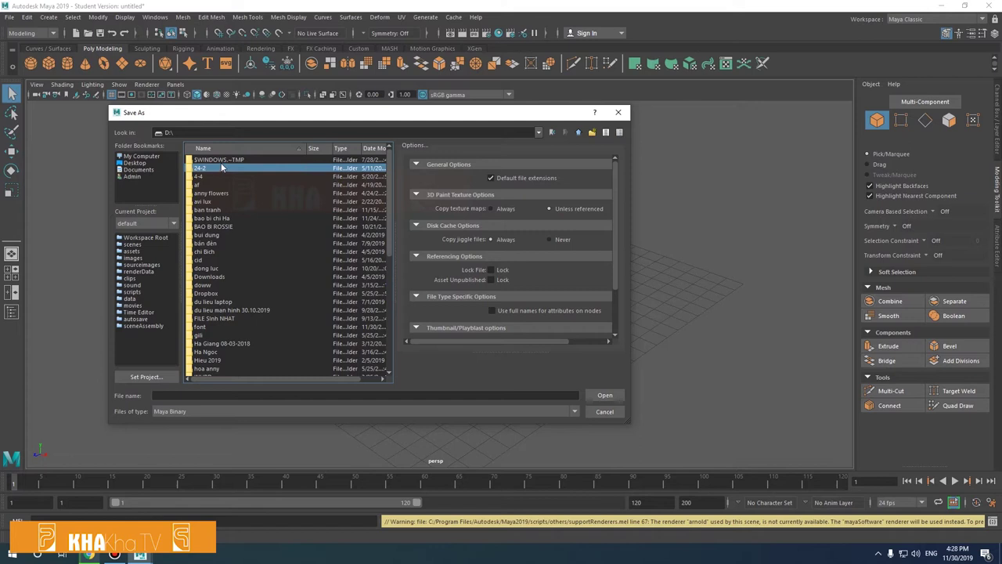
scroll(256, 321, down, 1)
scroll(252, 317, down, 3)
scroll(238, 300, down, 3)
scroll(238, 301, down, 3)
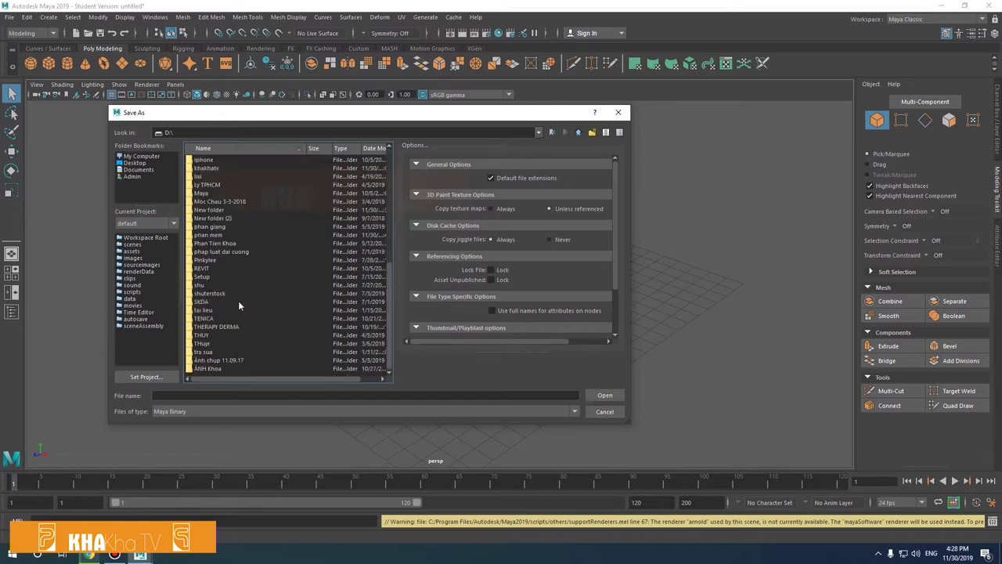
click(592, 132)
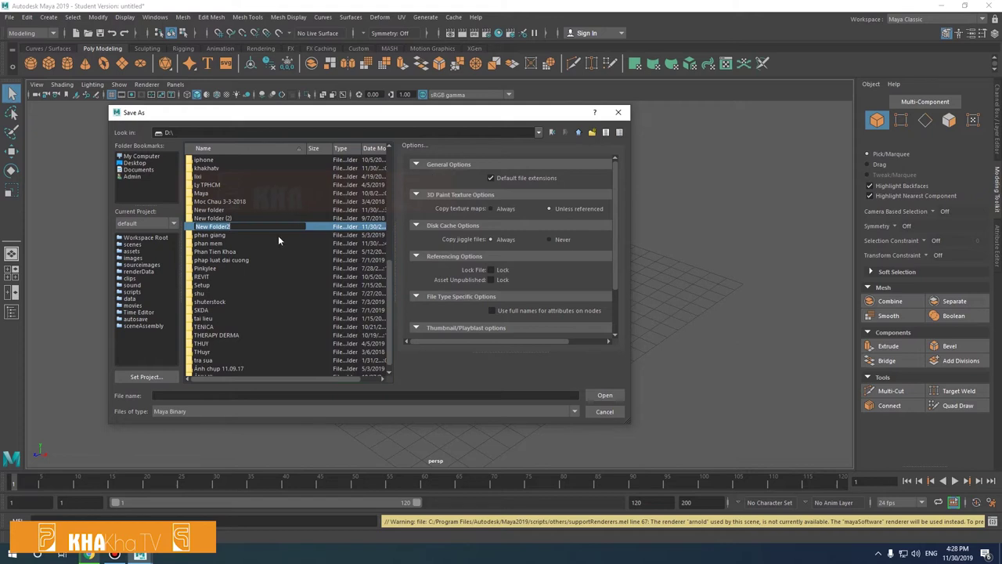
text(3011201)
text(9)
key(Return)
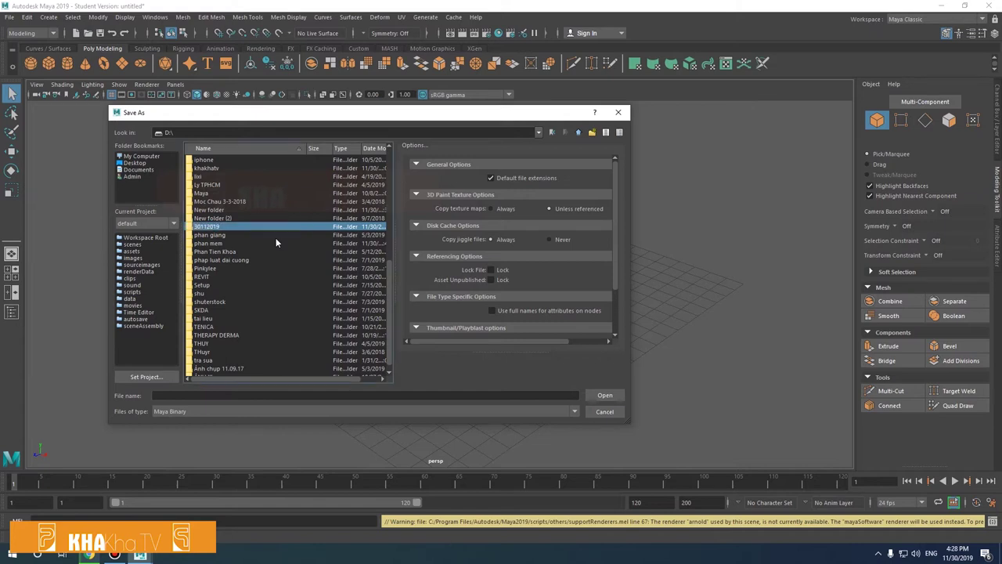
key(Return)
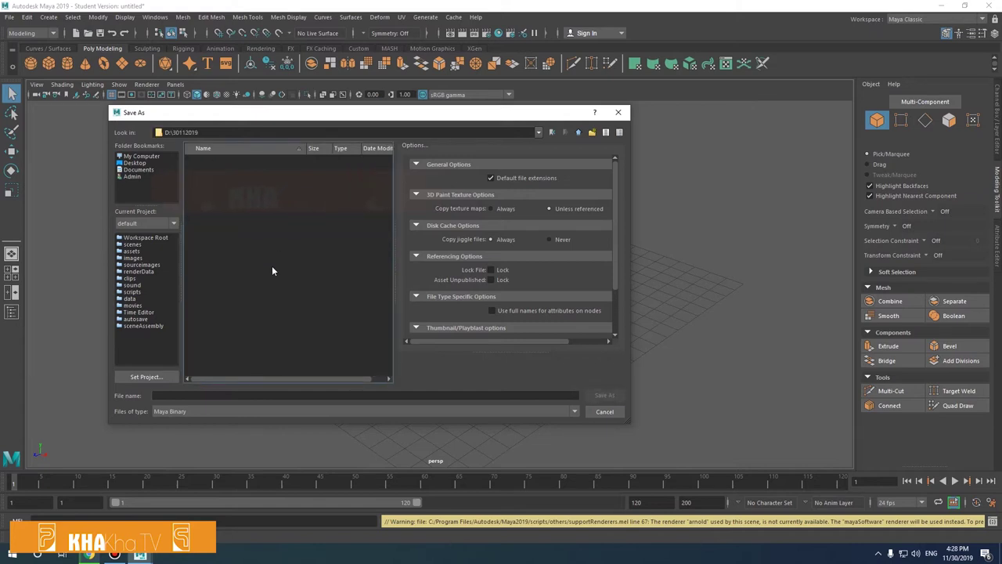
Save the scene there as 'ba', accepting the Student Version notice
click(207, 396)
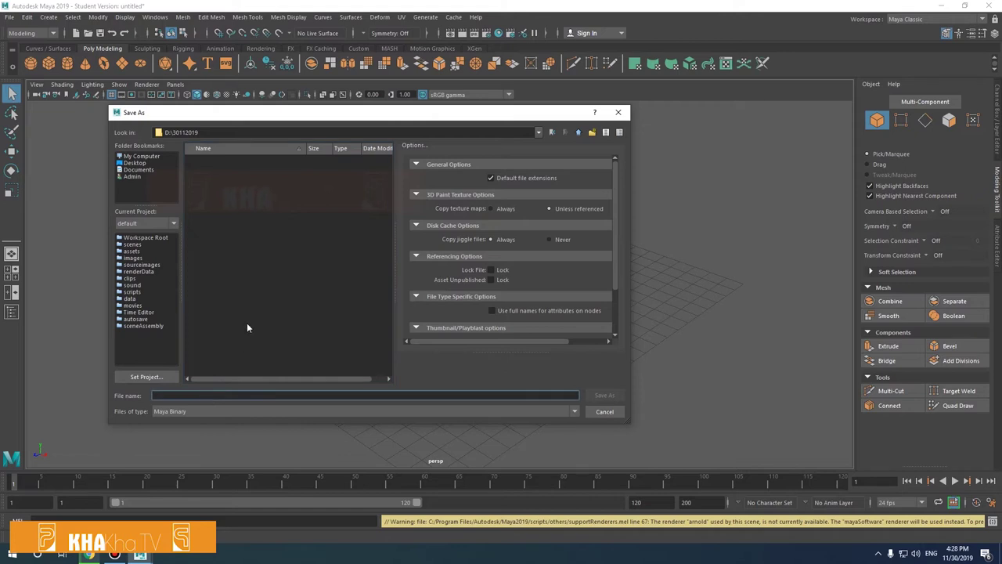
text(bai1)
click(603, 396)
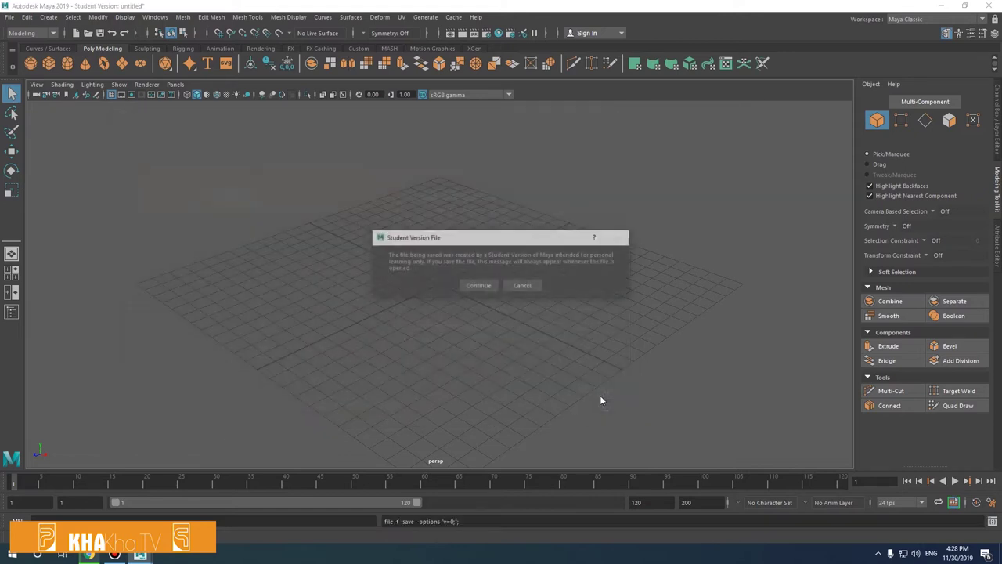
click(478, 285)
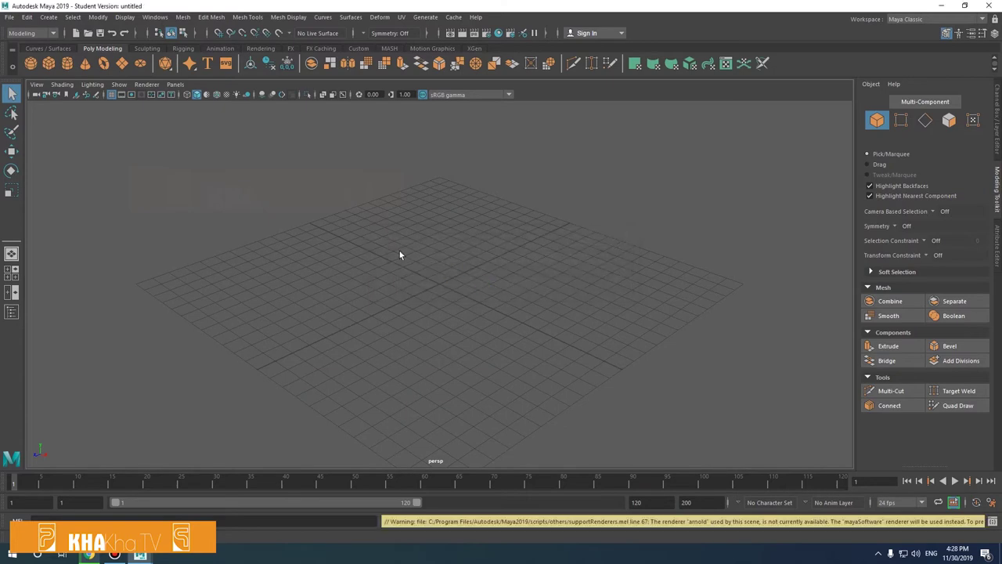
In the Project Window, browse the Scenes location to D:\30112019 and enter 'bai1'
click(9, 17)
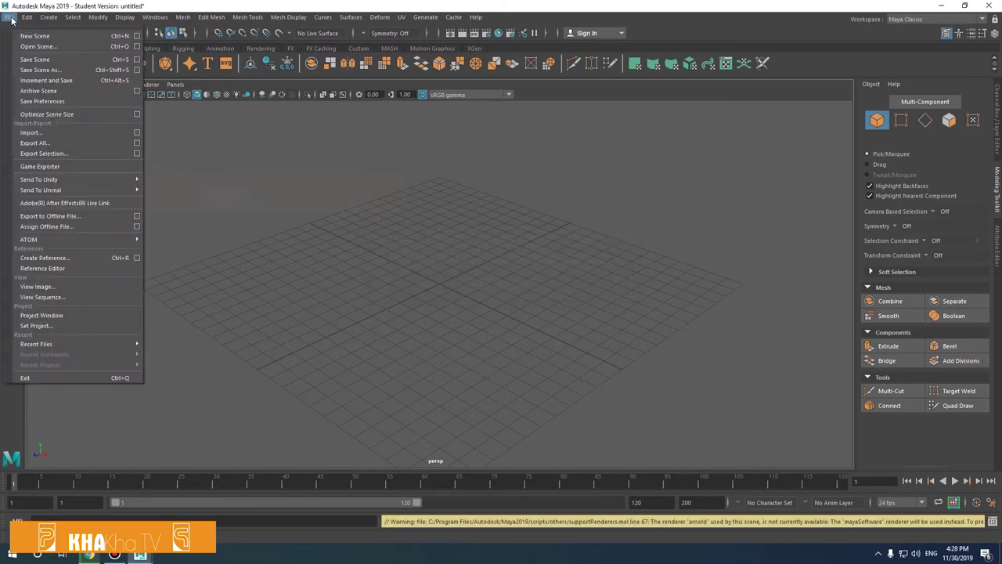
click(102, 315)
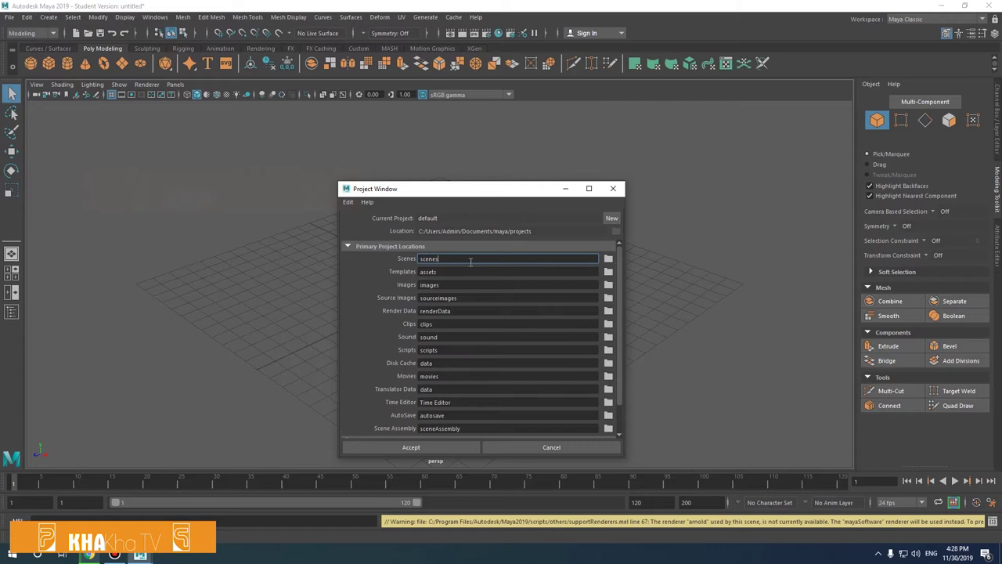
click(609, 259)
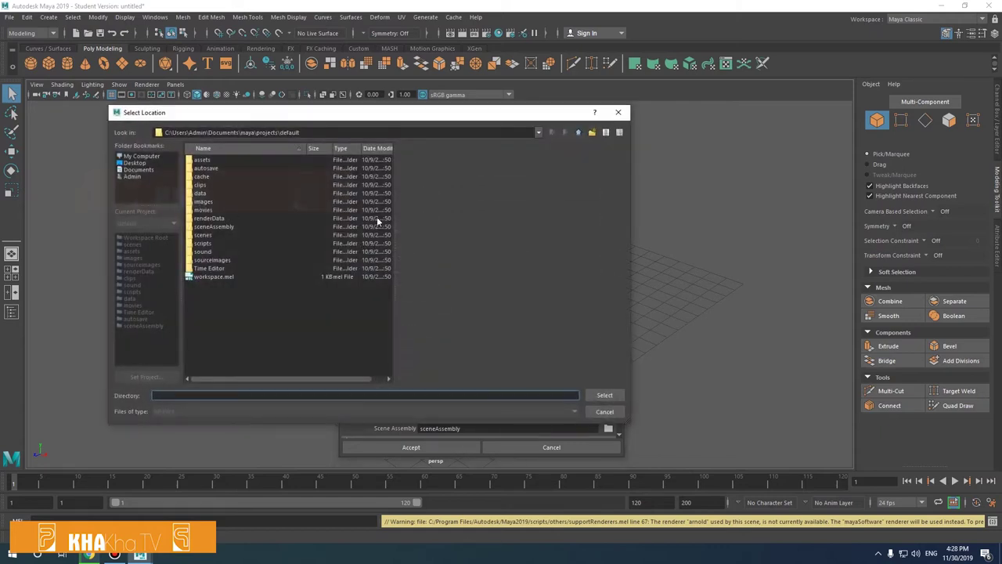
click(604, 411)
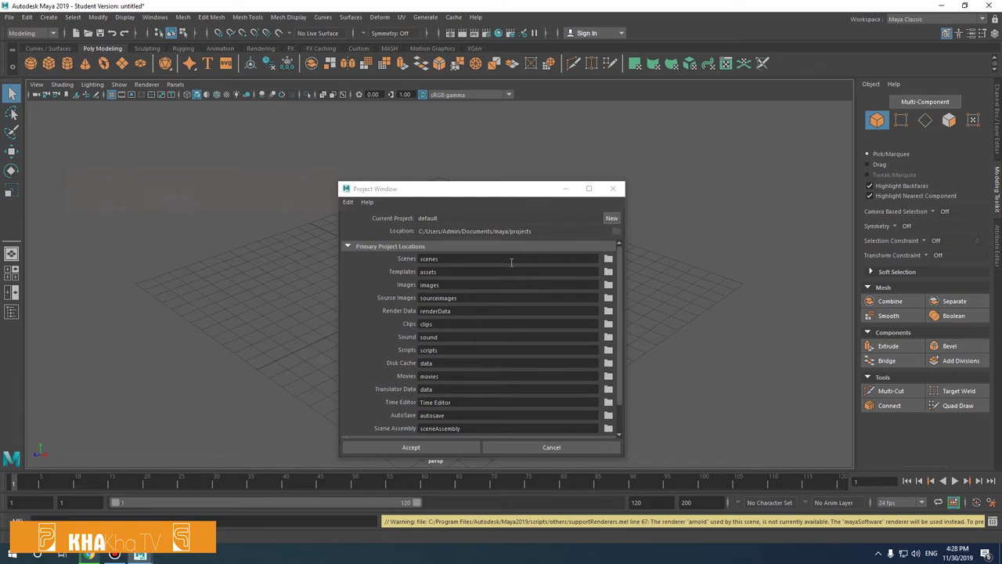
click(608, 259)
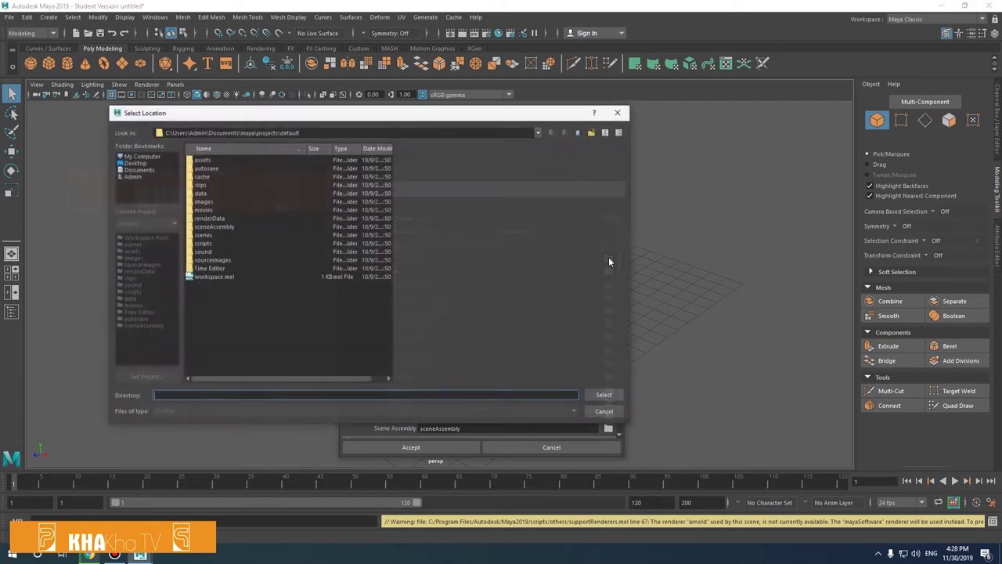
click(143, 159)
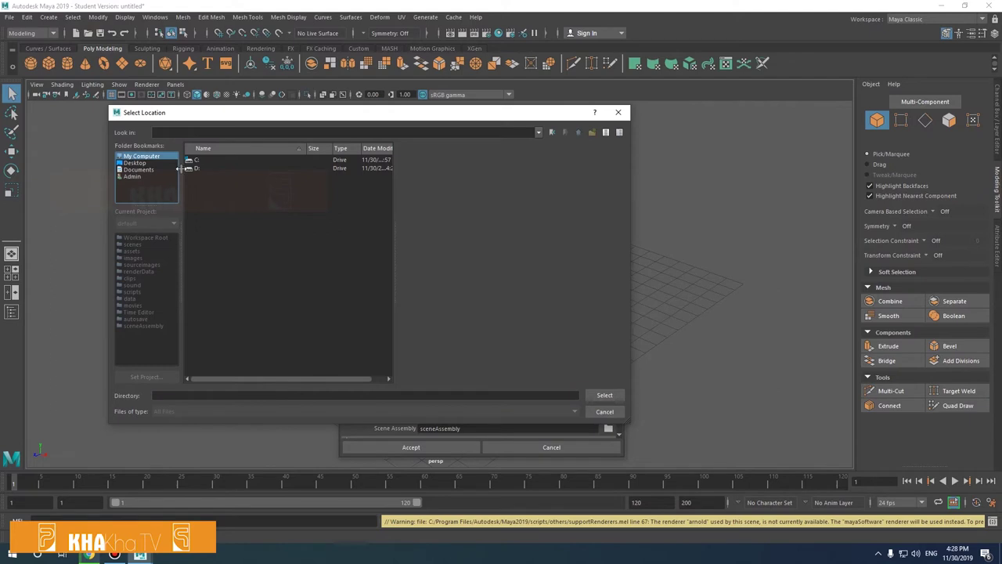
click(195, 168)
double_click(229, 168)
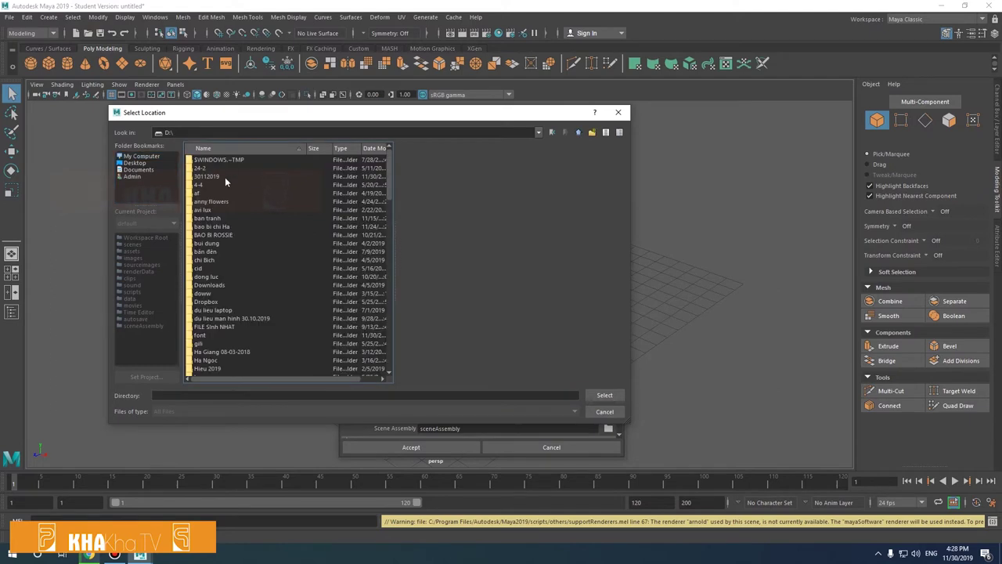
double_click(220, 176)
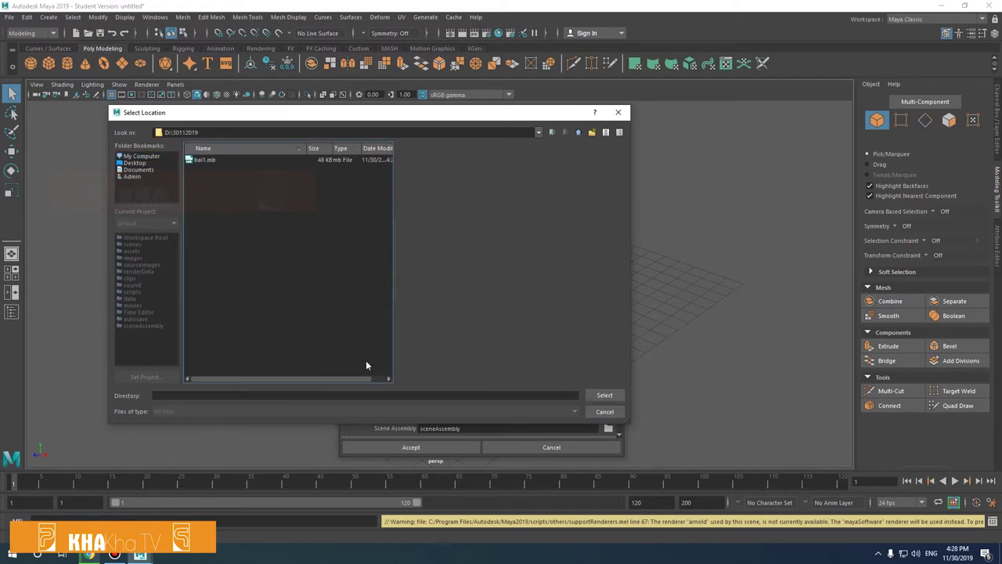
click(442, 395)
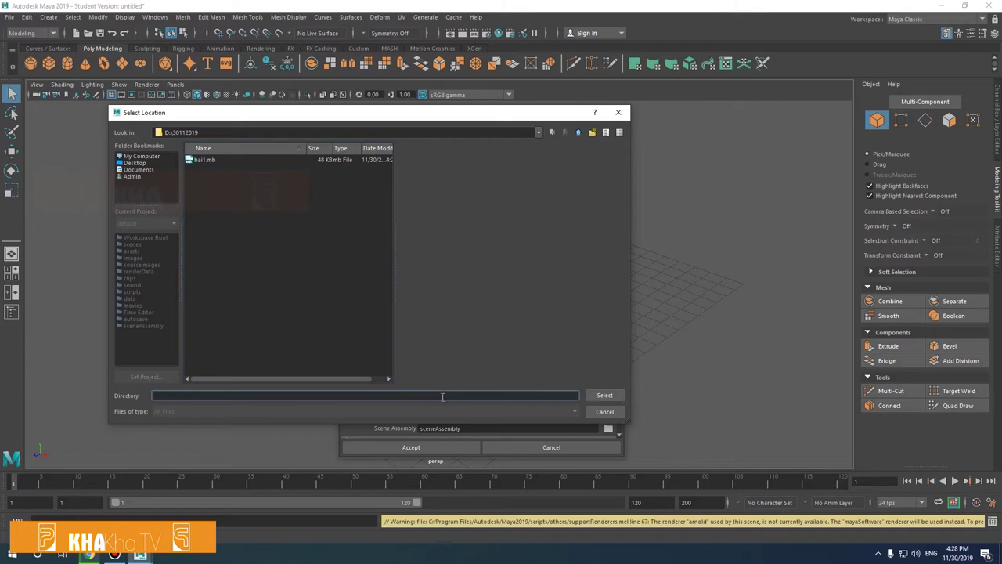
text(ba)
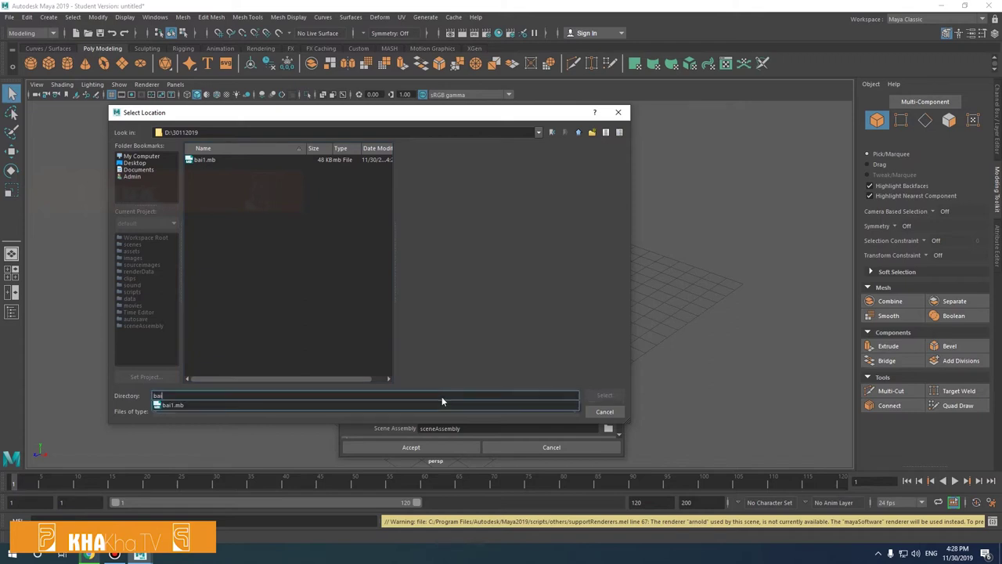
text(i1)
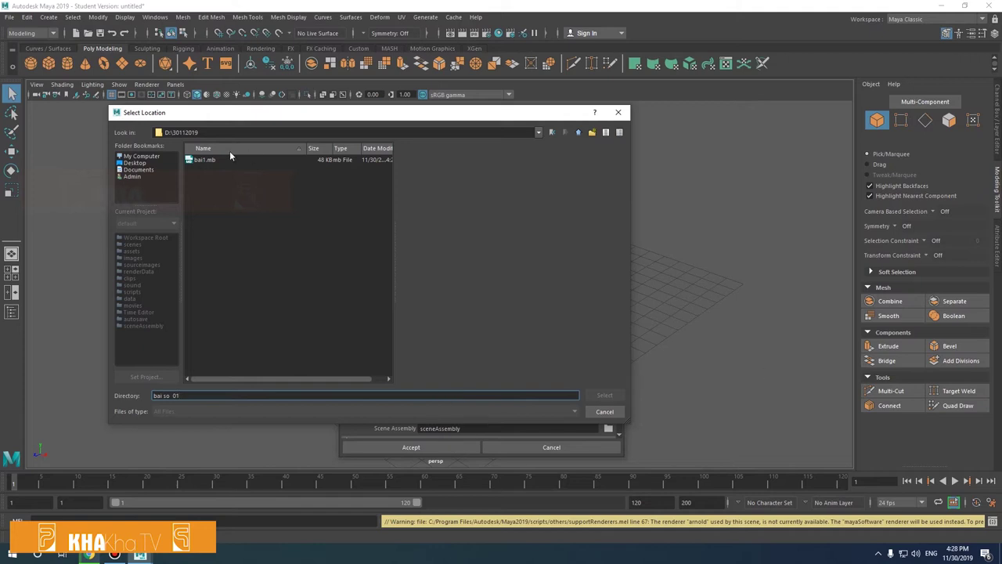
Create folder 301120199 on D:, set it as the Scenes location and accept the project
click(151, 158)
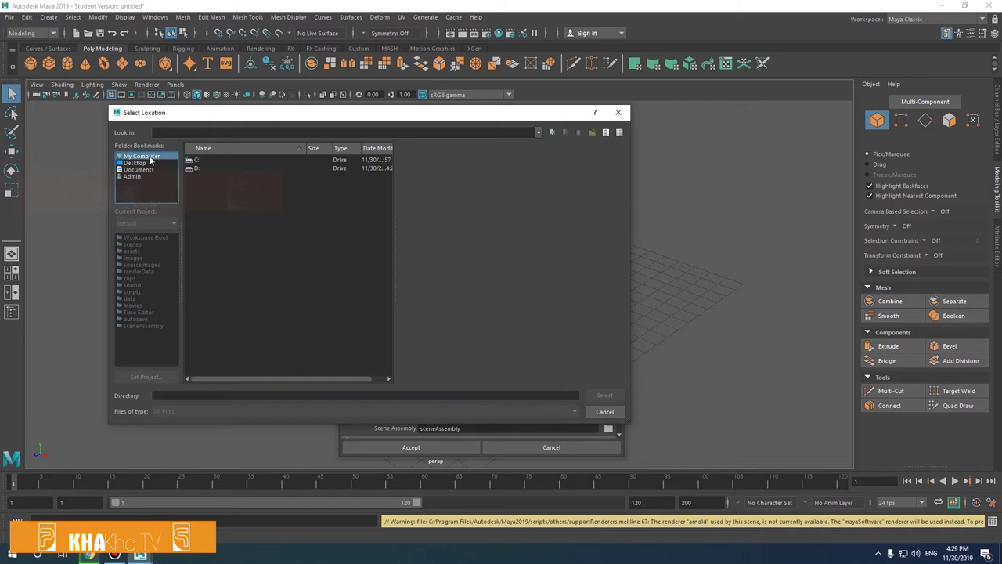
double_click(213, 168)
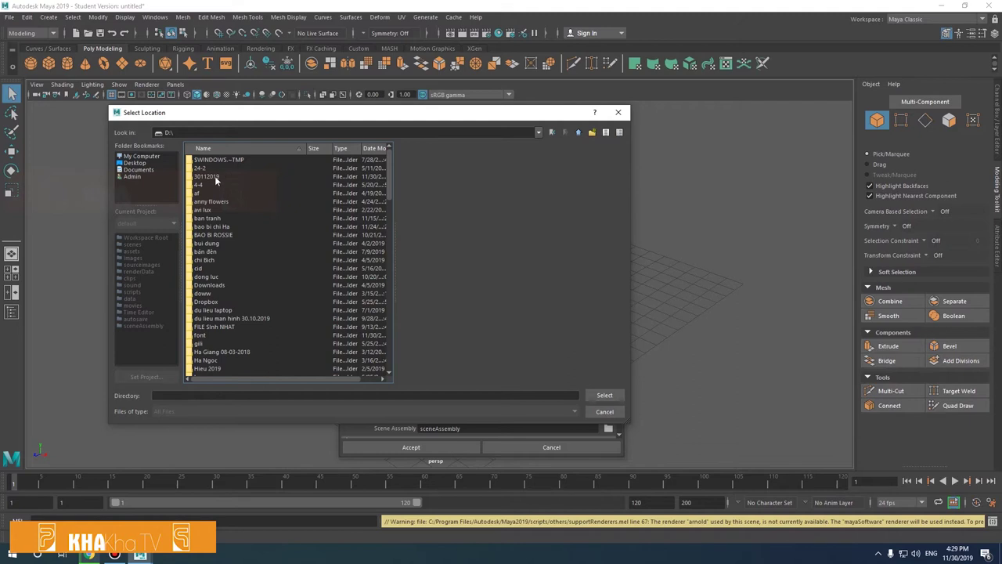
click(592, 132)
text(30112019)
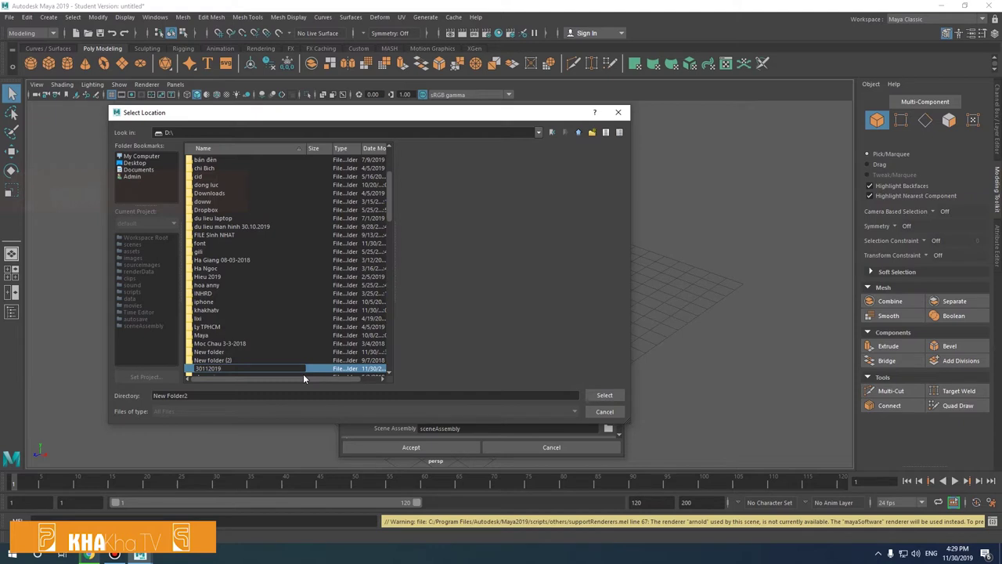
text(9)
key(Return)
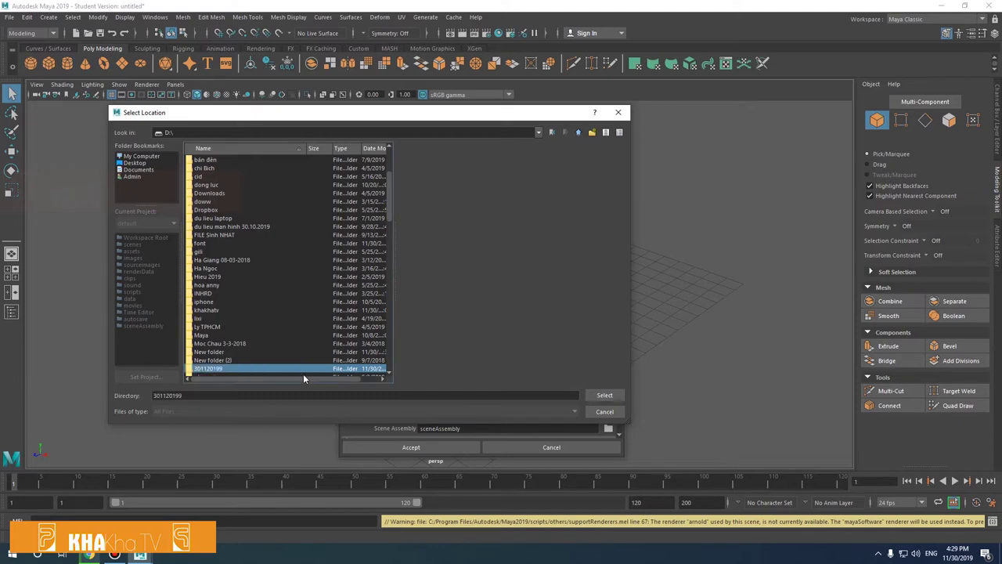
click(600, 396)
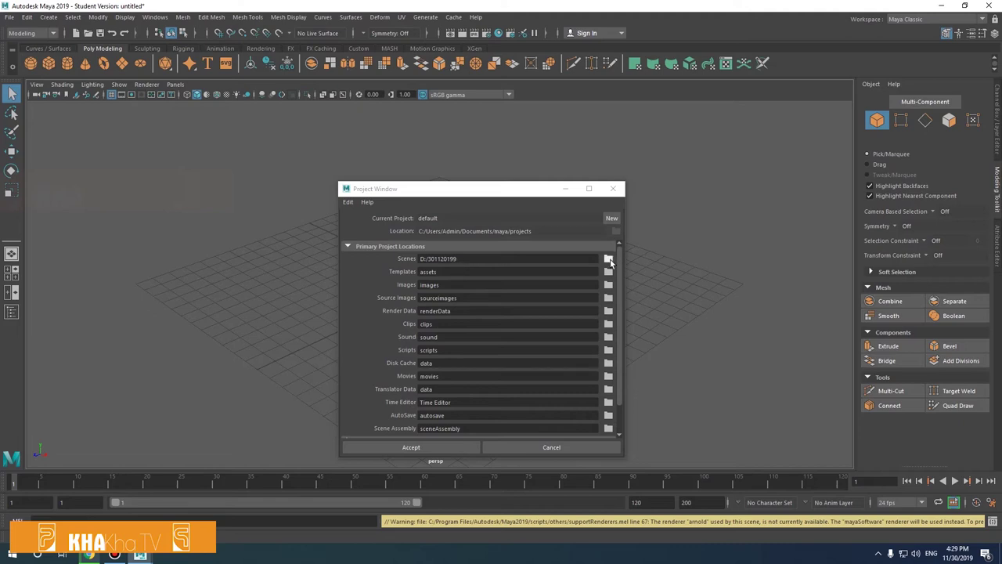
click(487, 220)
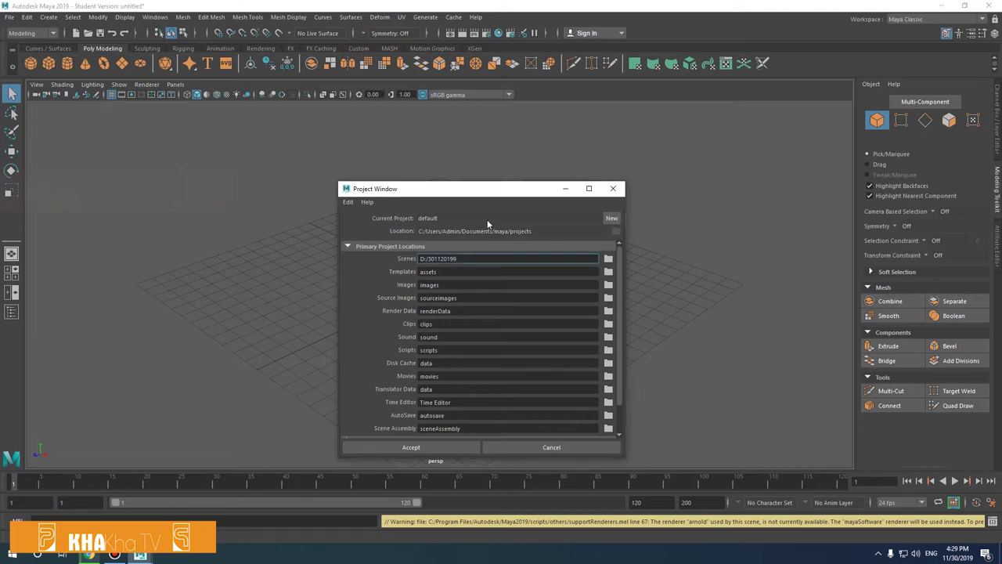
scroll(533, 374, down, 2)
click(432, 447)
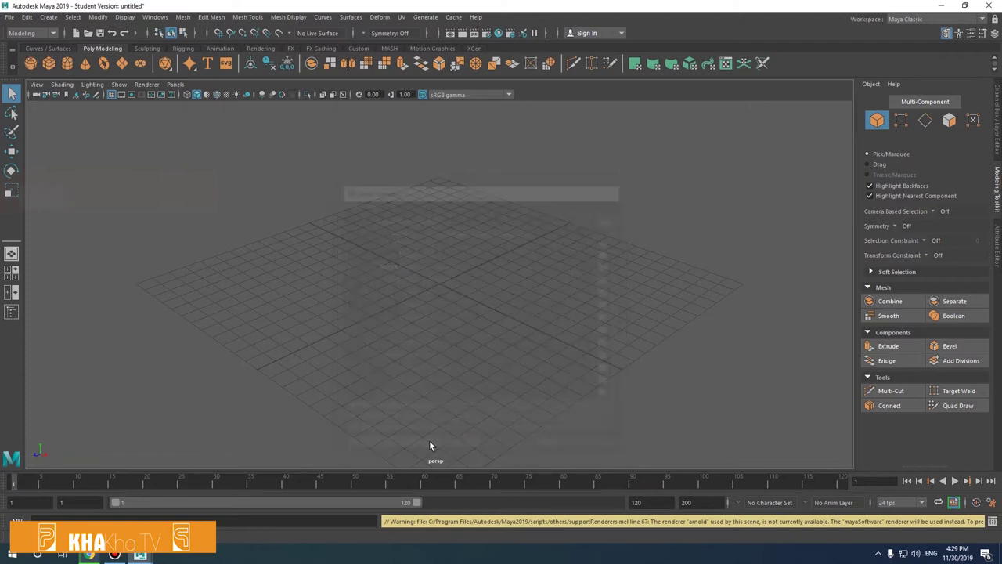
Open the menu-set dropdown and keep the Modeling menu set
click(13, 18)
click(12, 22)
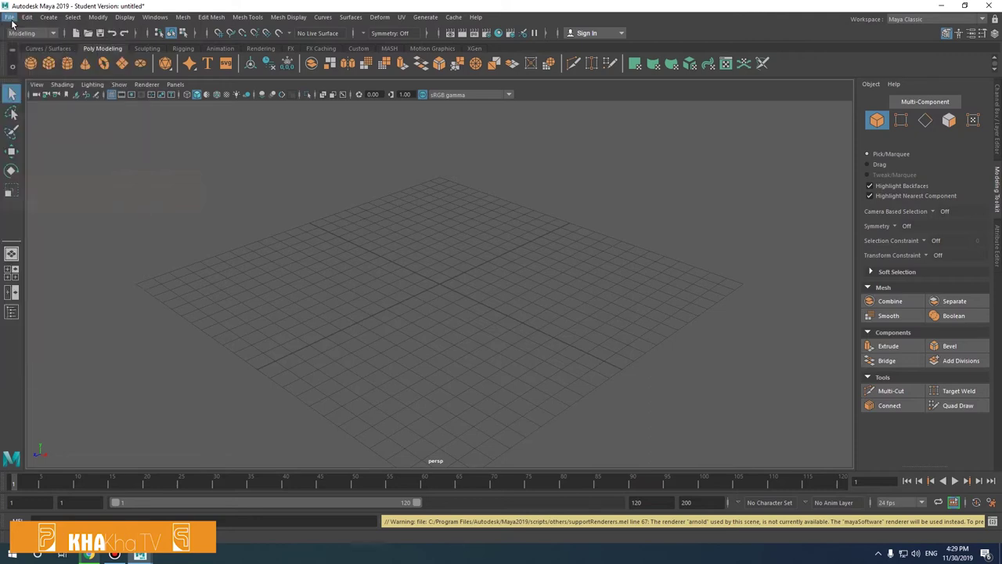
click(12, 23)
click(16, 22)
click(48, 34)
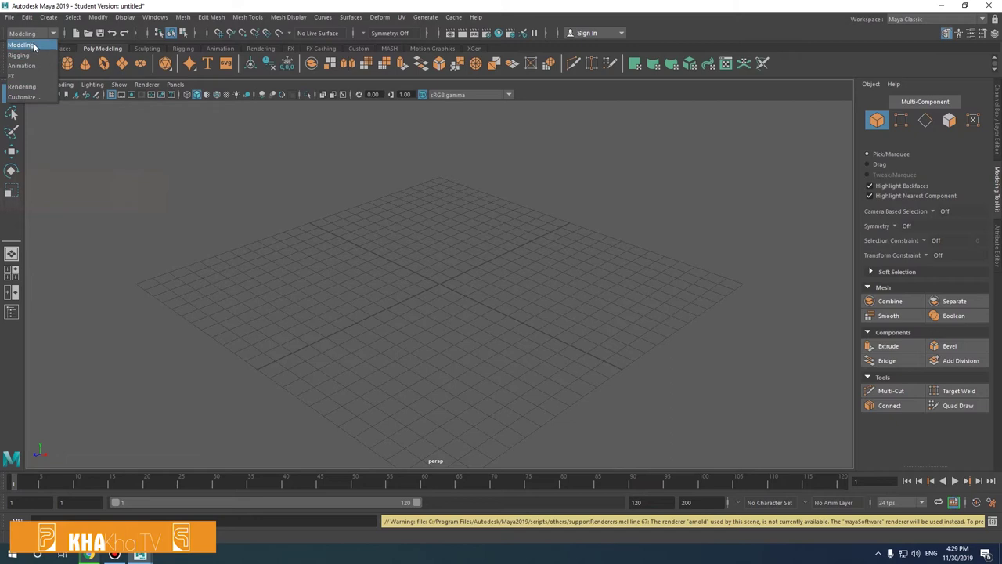
click(33, 46)
click(55, 34)
click(38, 57)
Try the Rigging and Rendering menu sets, return to Modeling, and choose the Modeling - Standard workspace
click(53, 35)
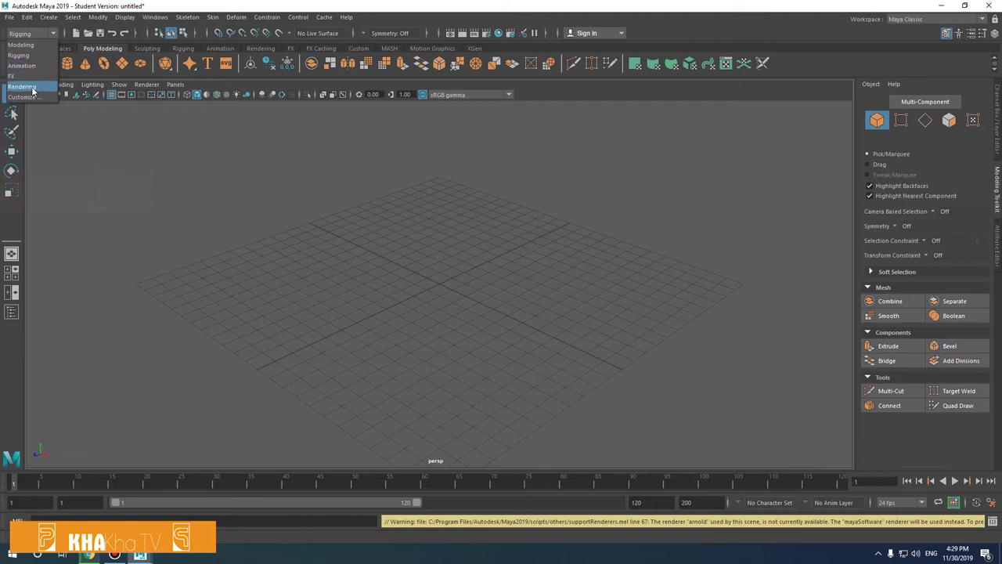
click(32, 92)
click(54, 33)
click(36, 45)
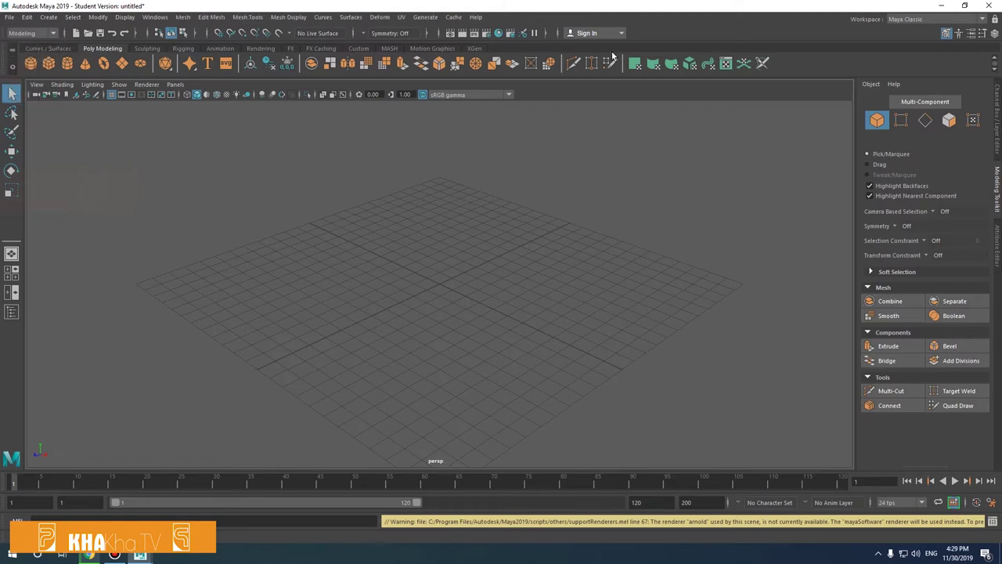
click(55, 34)
click(55, 33)
click(960, 22)
click(950, 47)
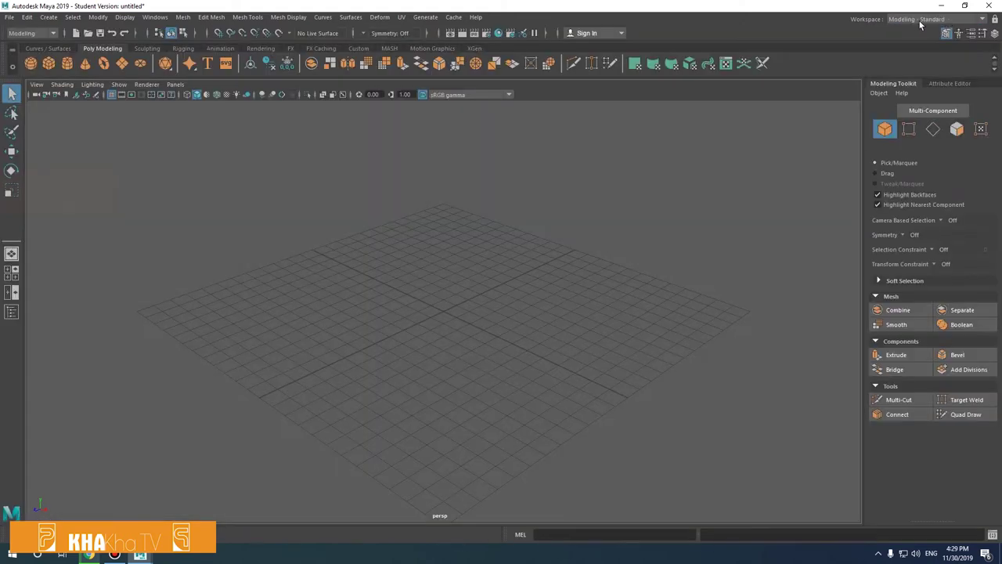
click(920, 22)
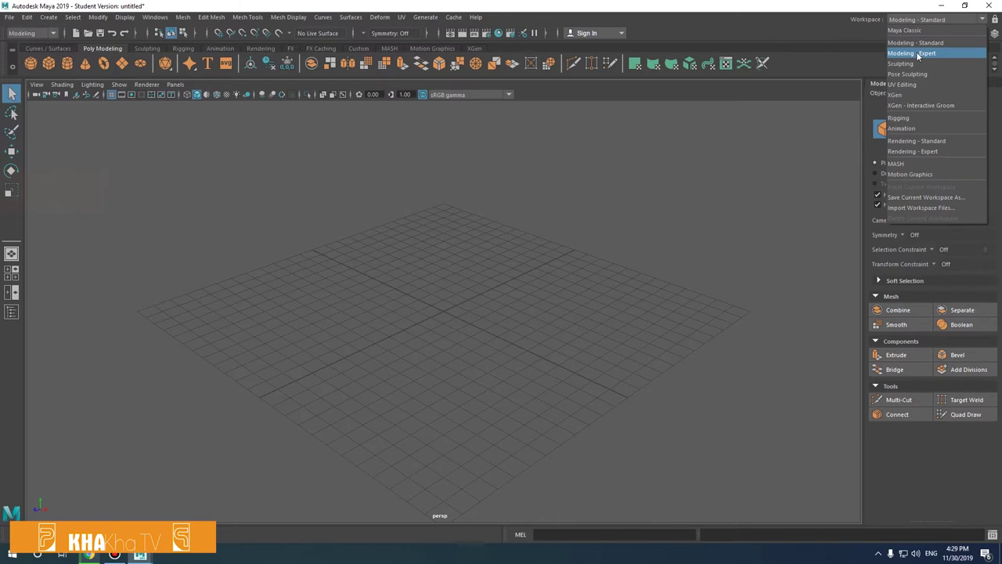
click(920, 52)
click(920, 21)
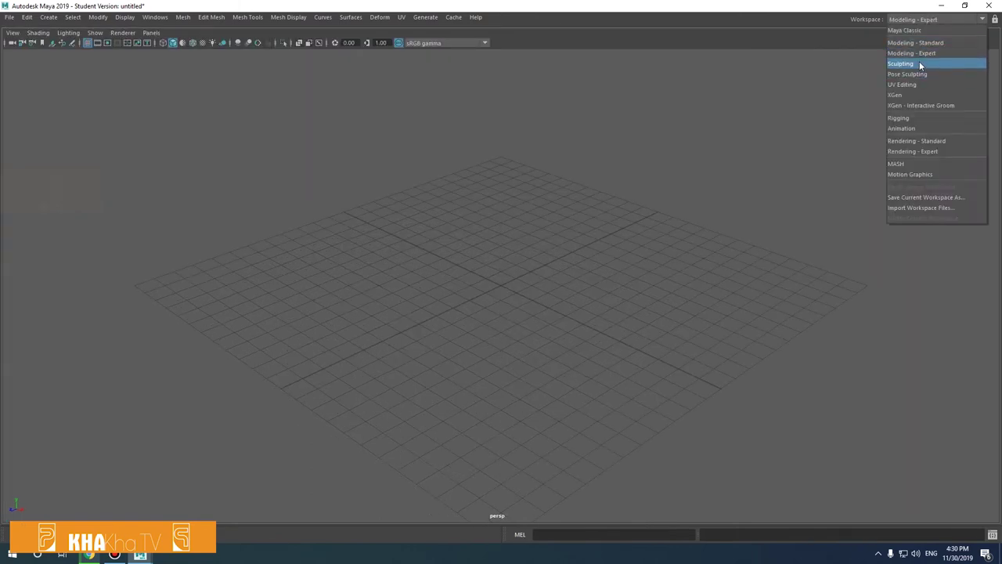
click(920, 64)
click(927, 21)
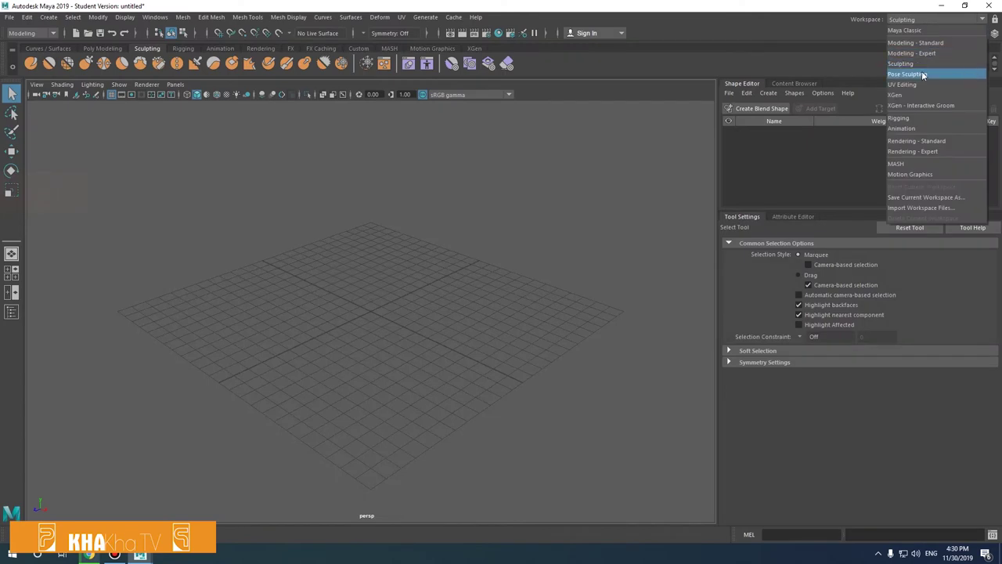
click(924, 74)
click(921, 21)
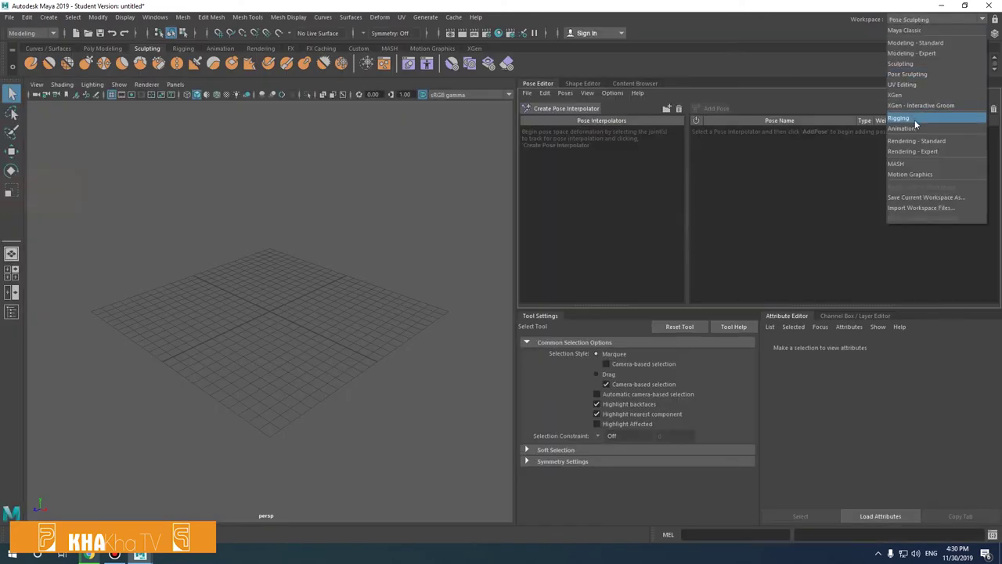
click(916, 129)
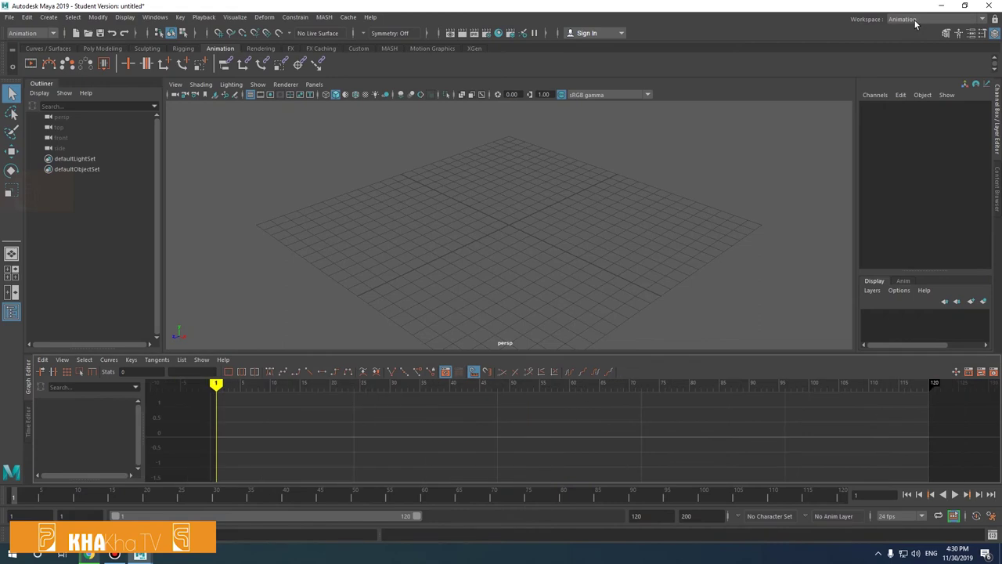
click(917, 22)
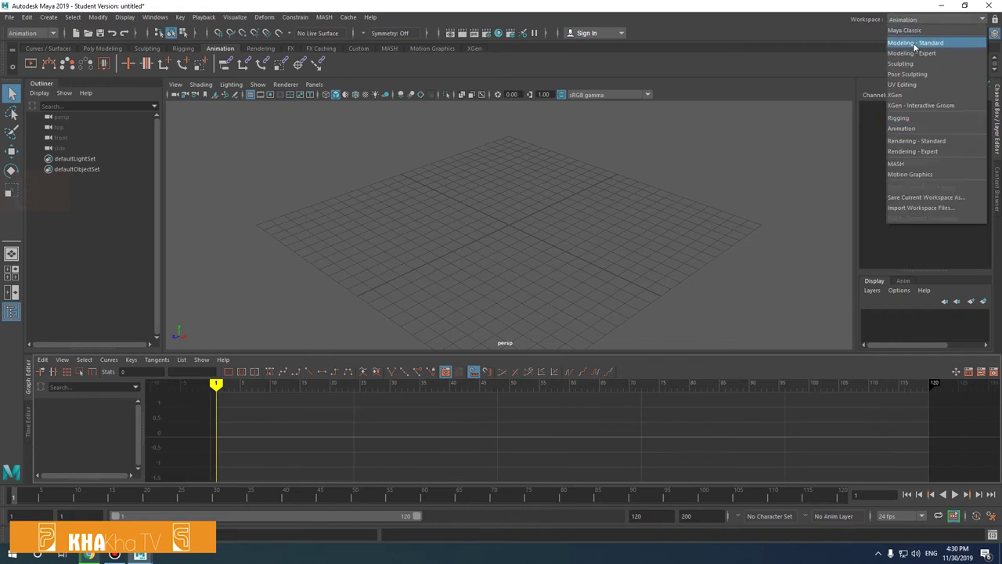
click(913, 42)
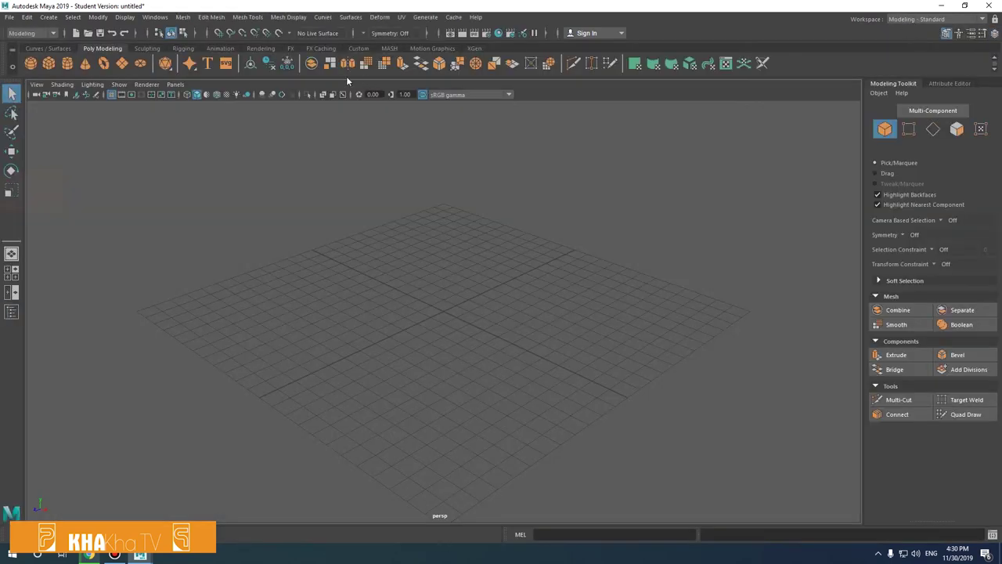
Create a NURBS circle and a polygon sphere at the origin from the shelves
click(49, 49)
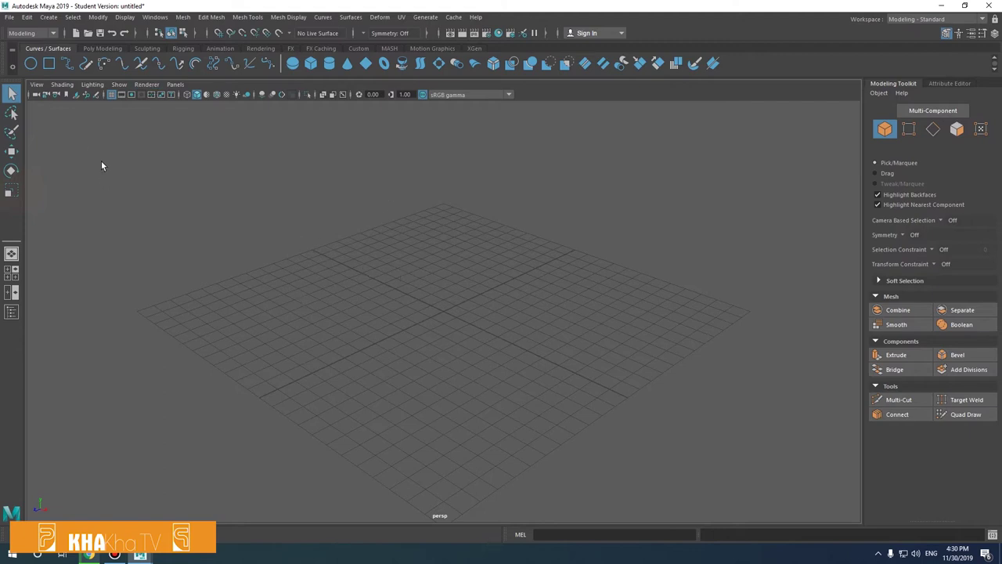
click(30, 64)
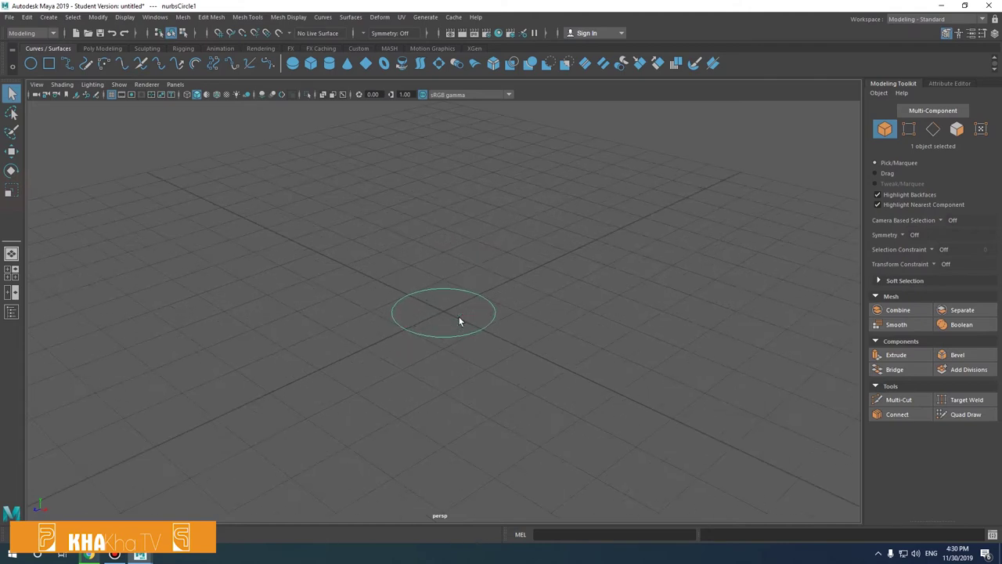
click(98, 48)
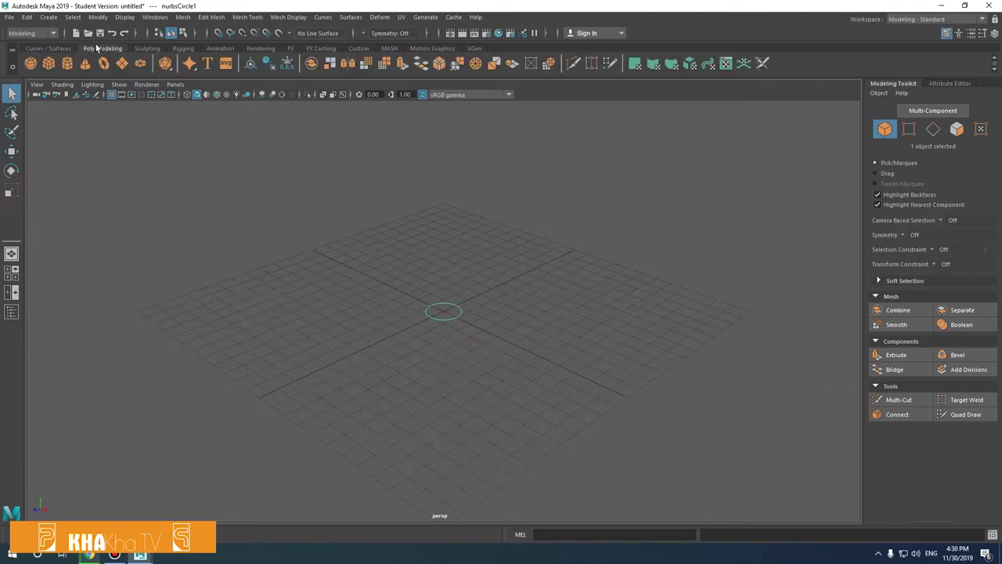
click(31, 63)
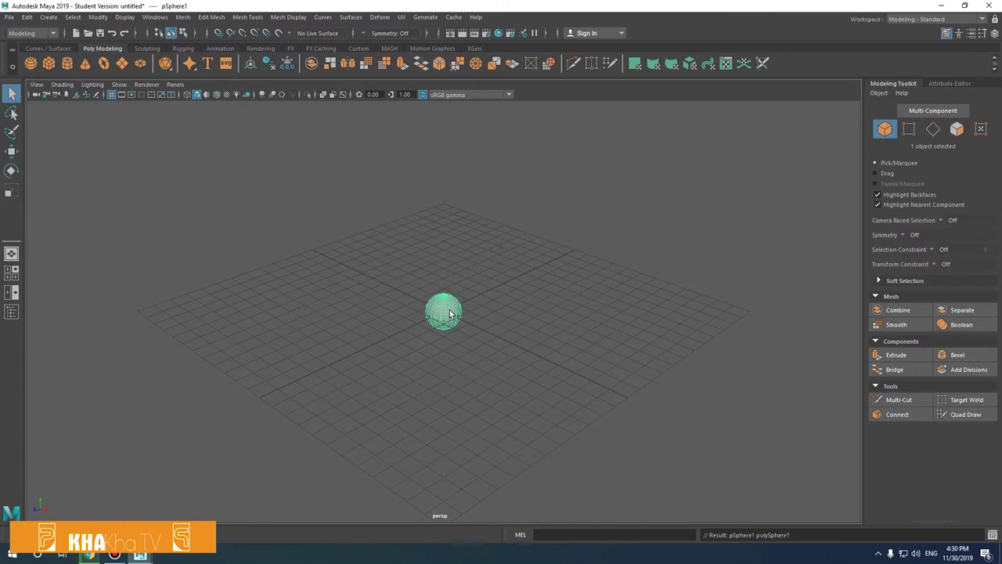
Move the sphere up and to the right, to X 3.15, Y 1.43, Z 0
scroll(445, 312, up, 5)
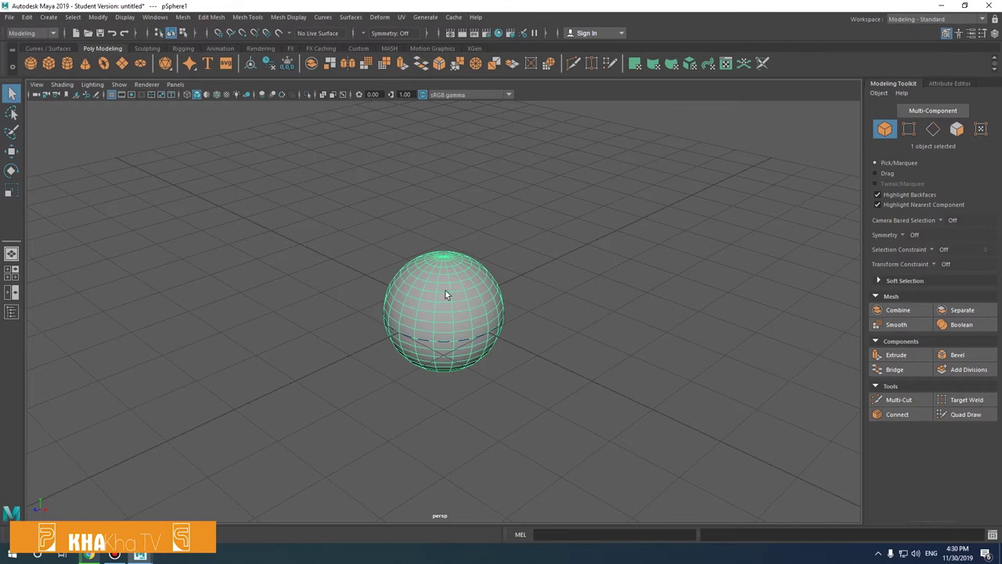
click(877, 553)
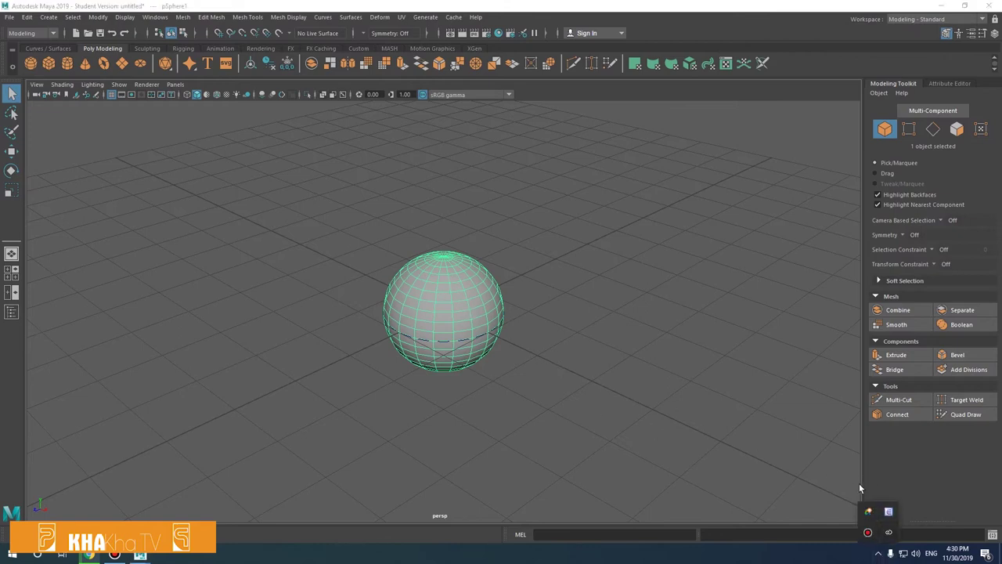
click(430, 295)
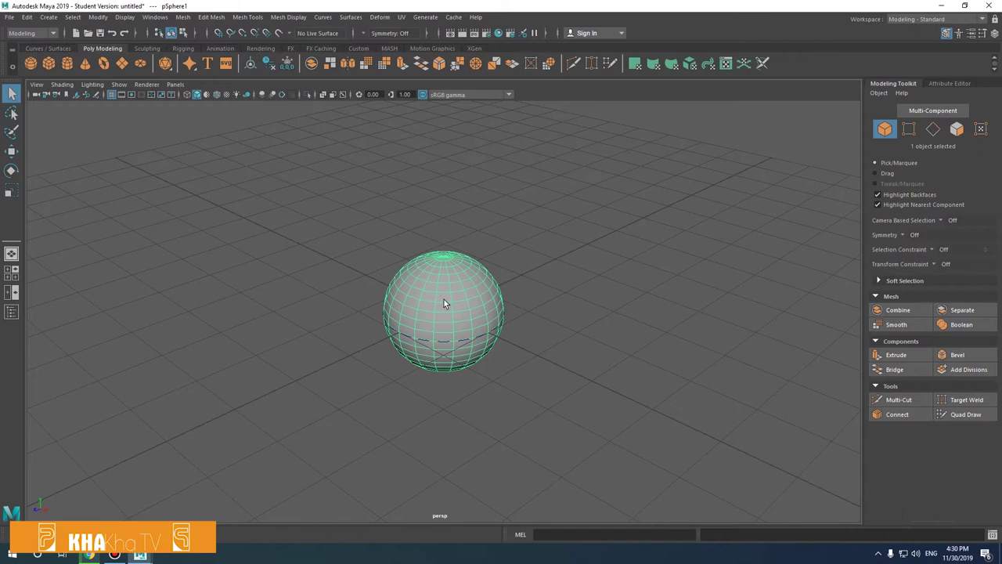
key(w)
drag(449, 268, 449, 184)
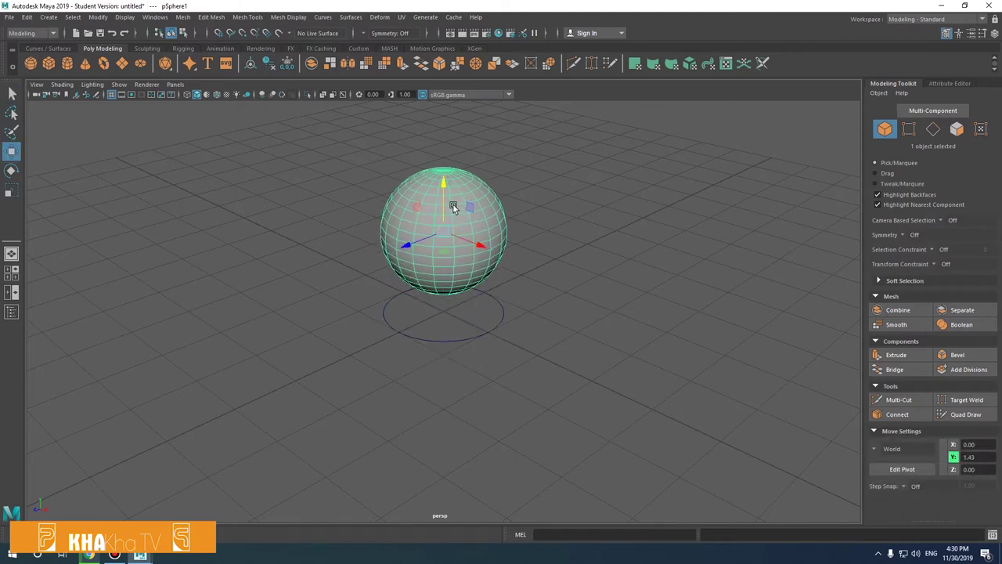
drag(485, 246, 667, 319)
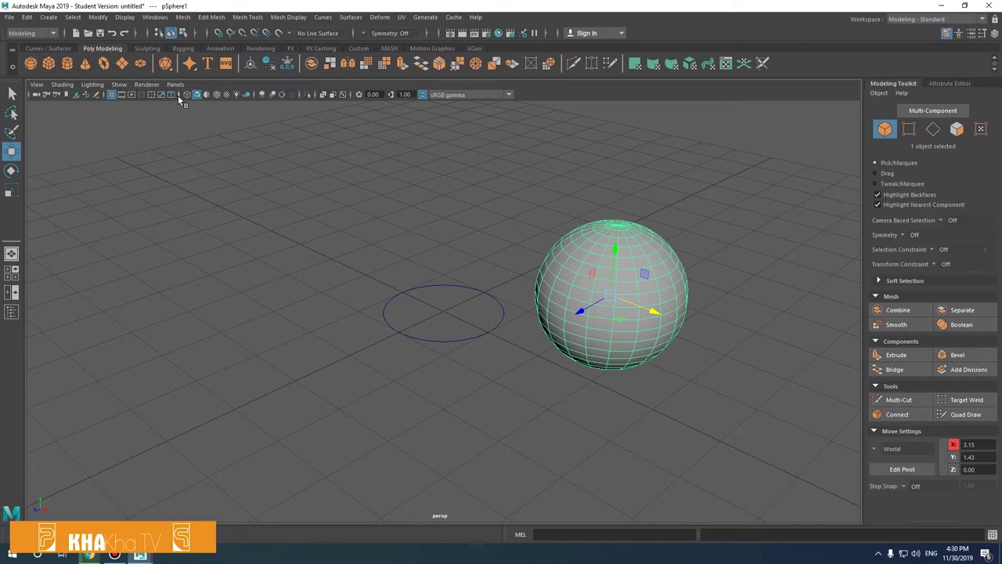
click(146, 48)
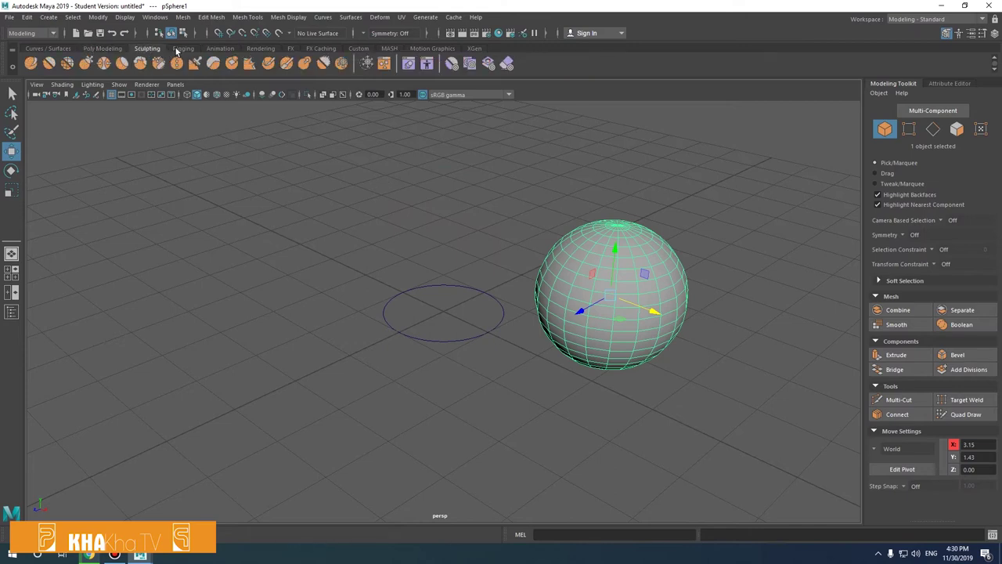
Stroke the sphere with the Sculpt brush, switch to Relax, frame the sphere and hide the grid
click(32, 64)
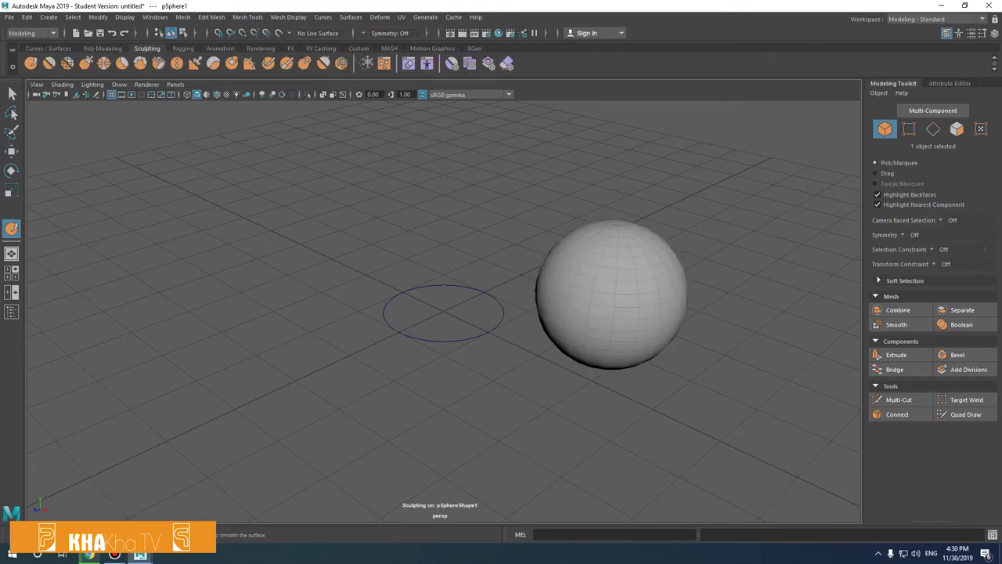
drag(611, 382, 664, 368)
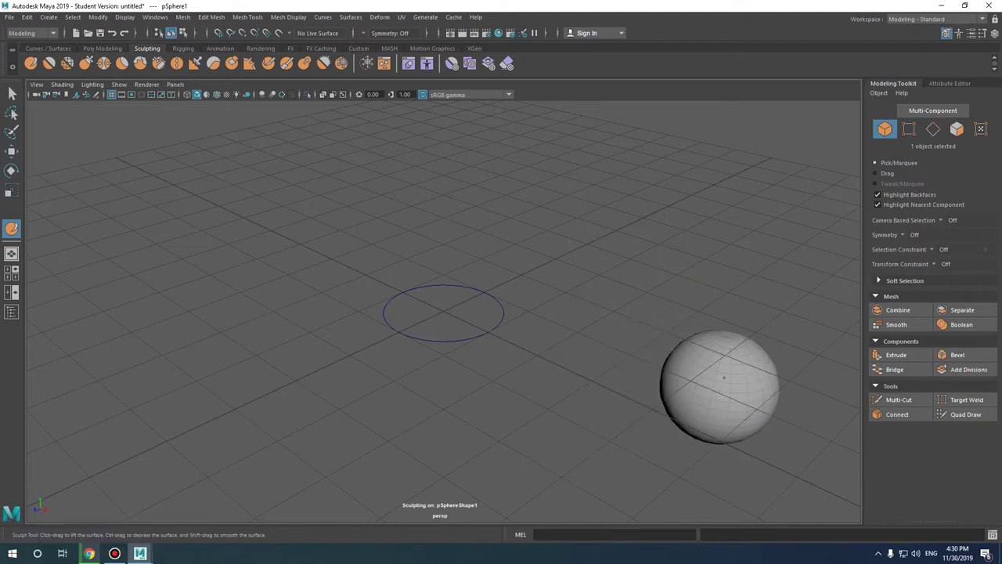
drag(738, 430, 811, 421)
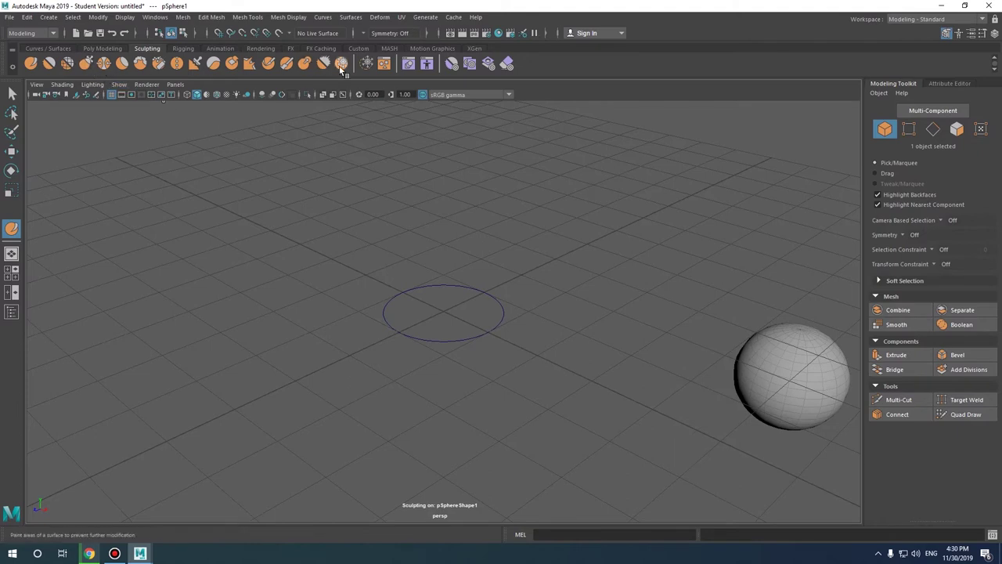
click(68, 64)
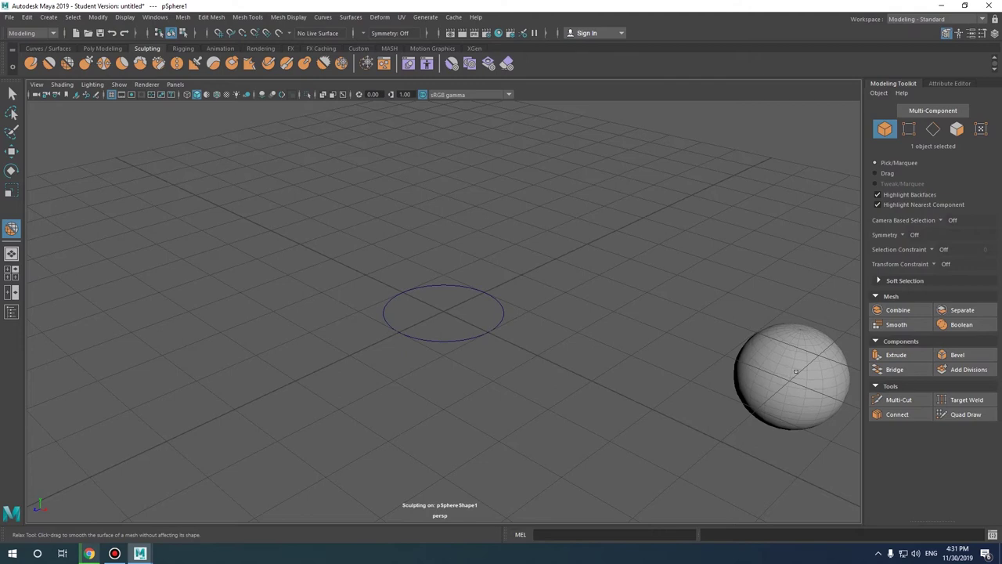
key(f)
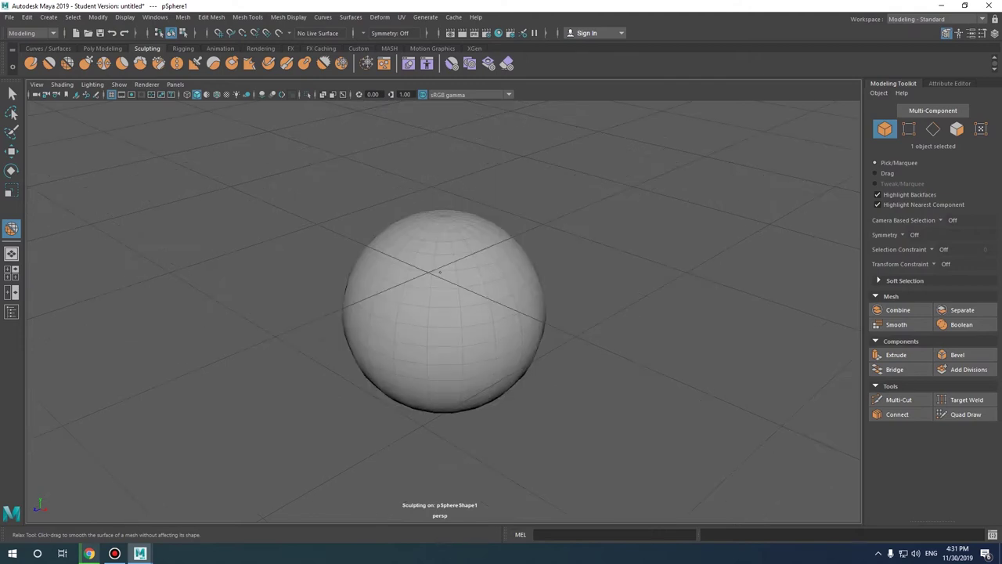
click(111, 94)
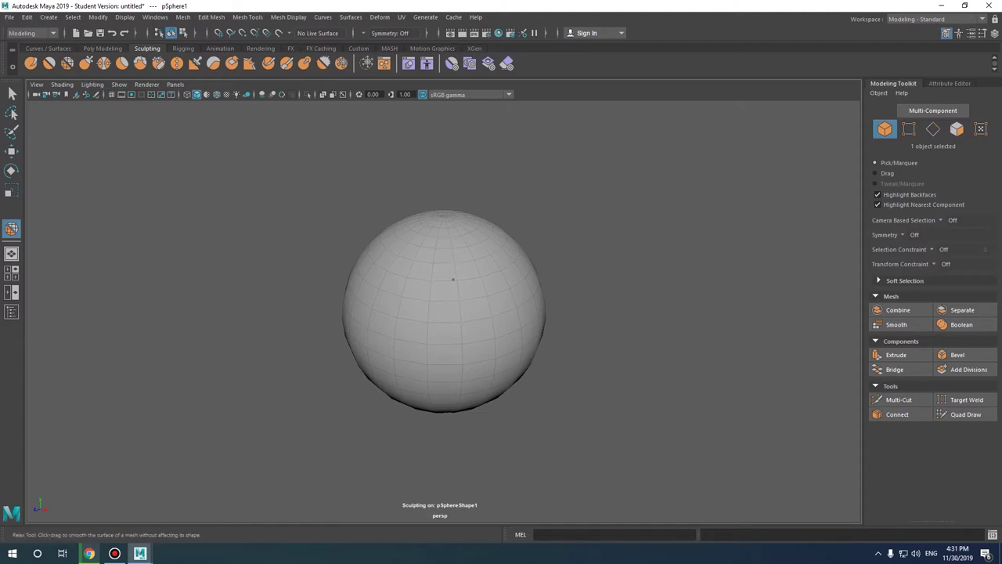
Browse the Rigging, Animation, Rendering and FX shelves, ending on Curves/Surfaces
click(183, 48)
click(211, 49)
click(259, 48)
click(293, 49)
click(100, 49)
click(50, 48)
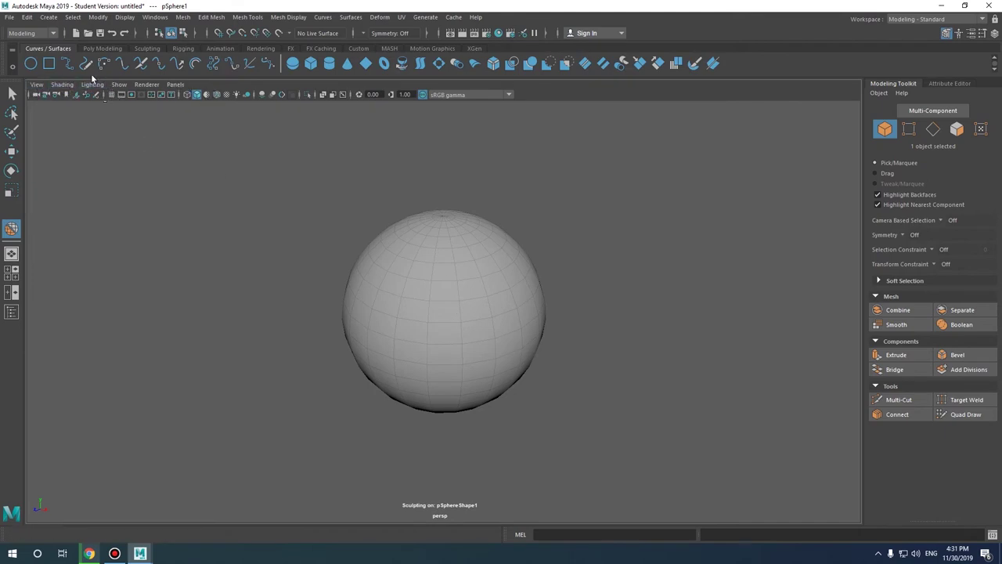
Check the viewport camera menu, then show and hide the floor grid
click(42, 86)
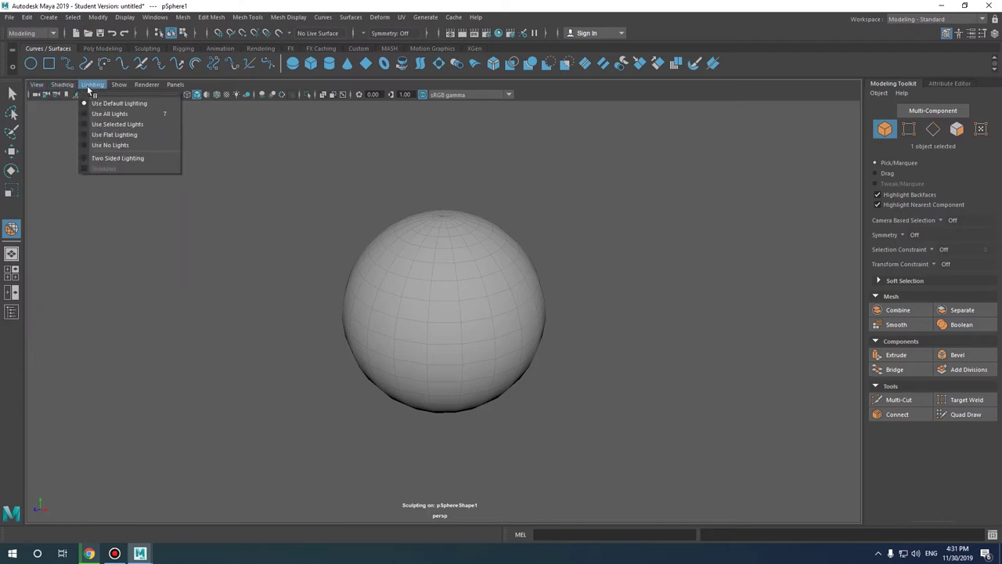
click(253, 112)
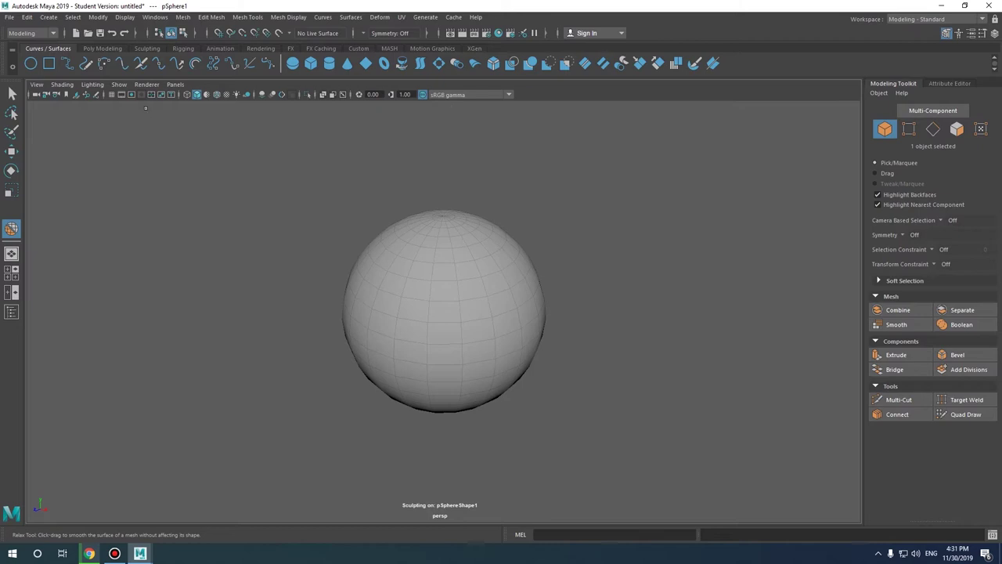
click(112, 95)
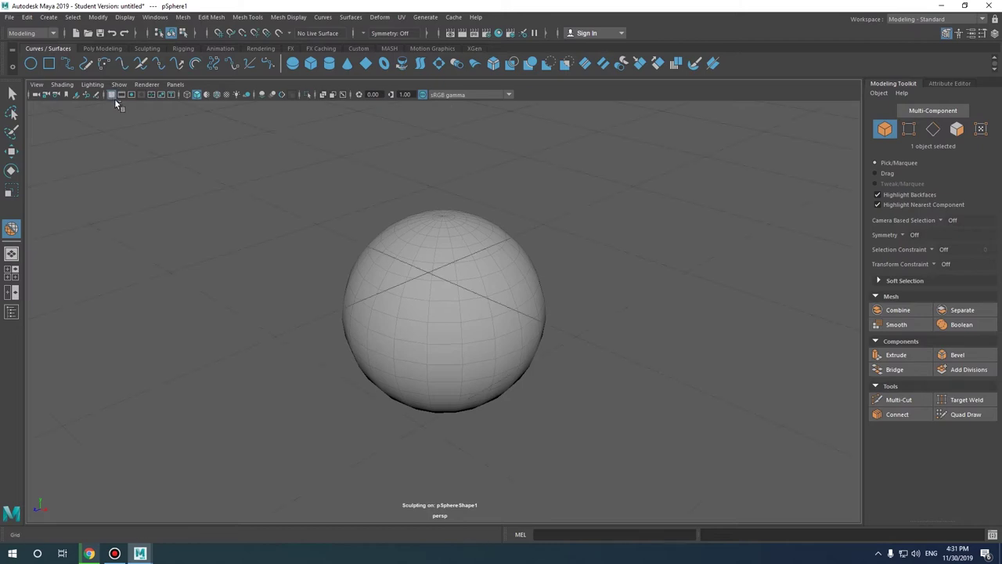
scroll(264, 273, down, 5)
scroll(274, 274, down, 3)
scroll(313, 282, up, 4)
scroll(290, 282, up, 2)
click(112, 94)
Toggle the film gate, resolution gate and field chart overlays on and off
click(122, 95)
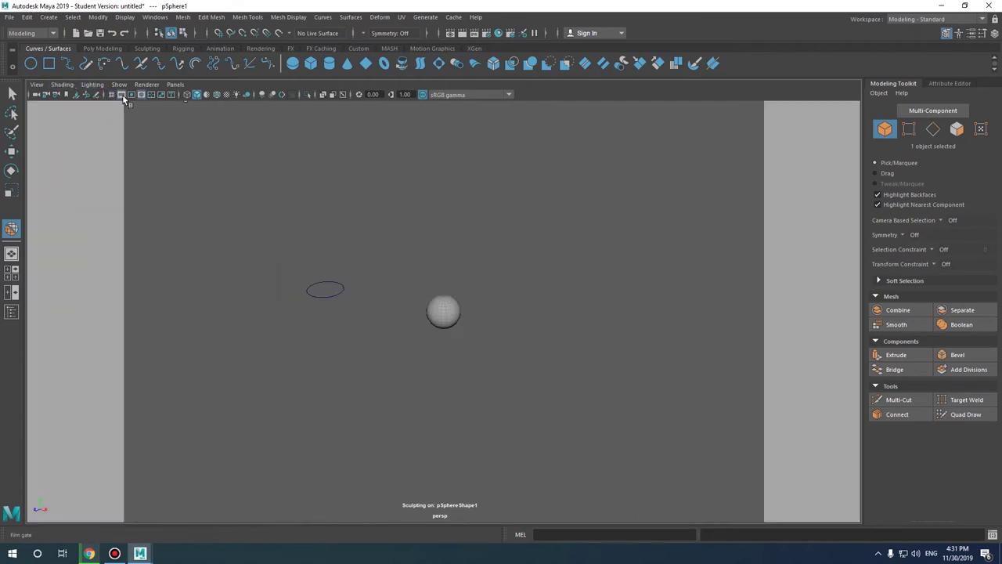
click(128, 95)
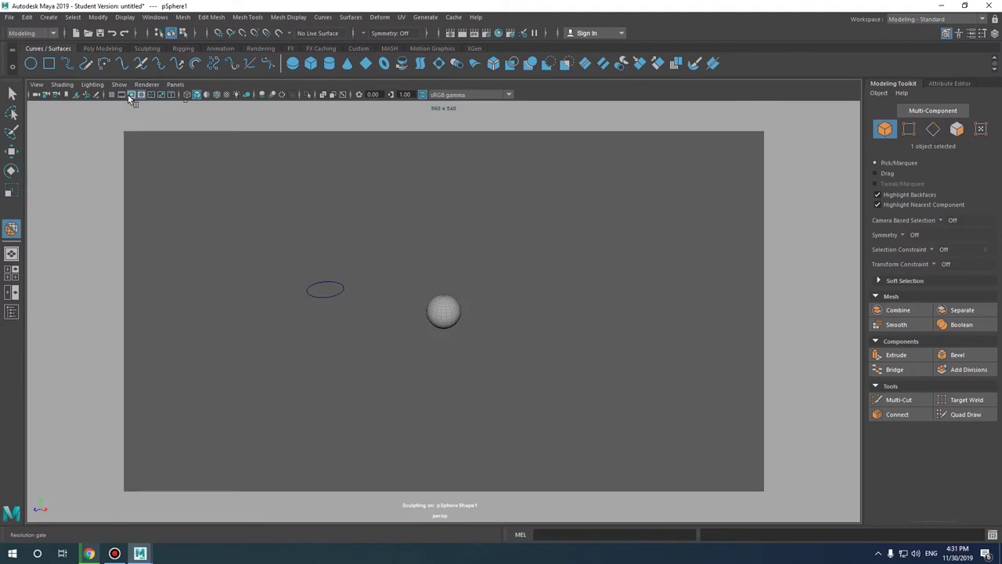
click(132, 95)
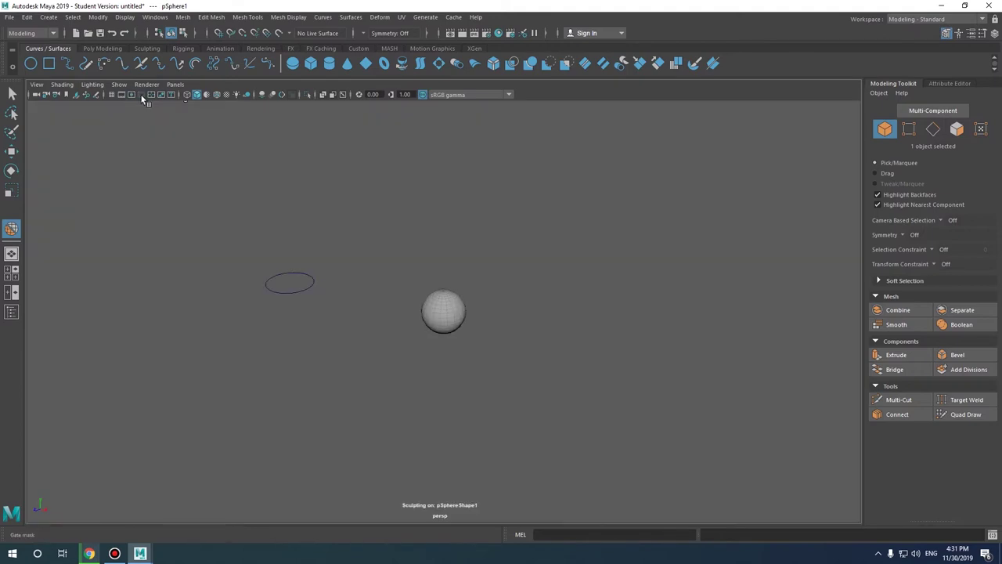
click(151, 95)
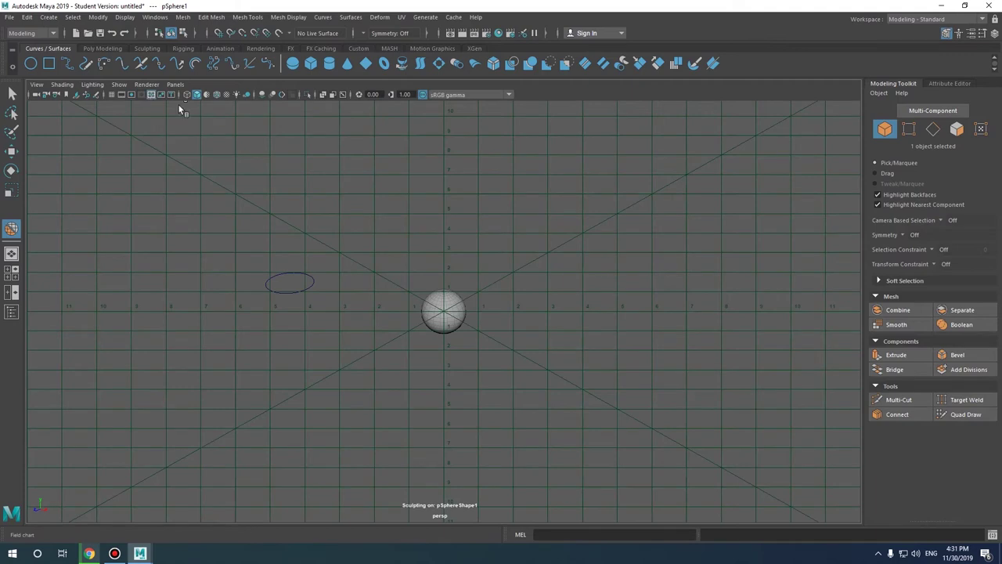
scroll(473, 329, down, 5)
scroll(454, 315, down, 3)
scroll(454, 315, up, 4)
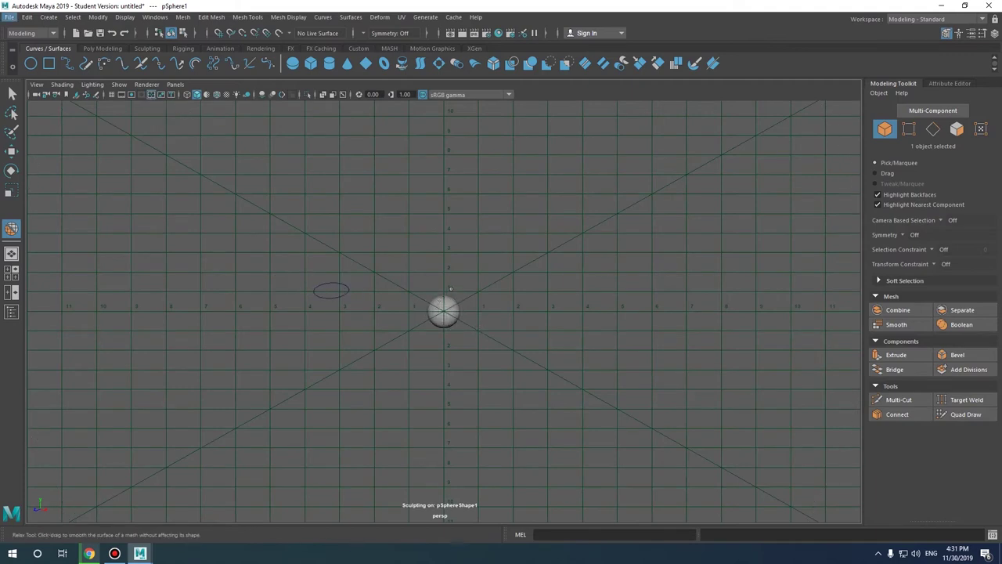
scroll(284, 175, up, 4)
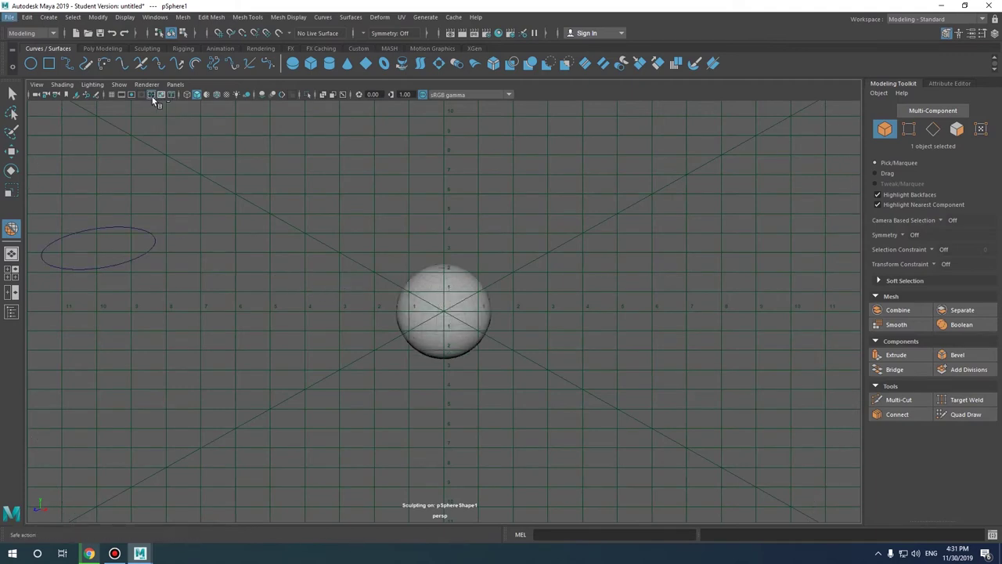
click(152, 95)
Turn on the safe-action guides, leaving the resolution gate off
click(161, 95)
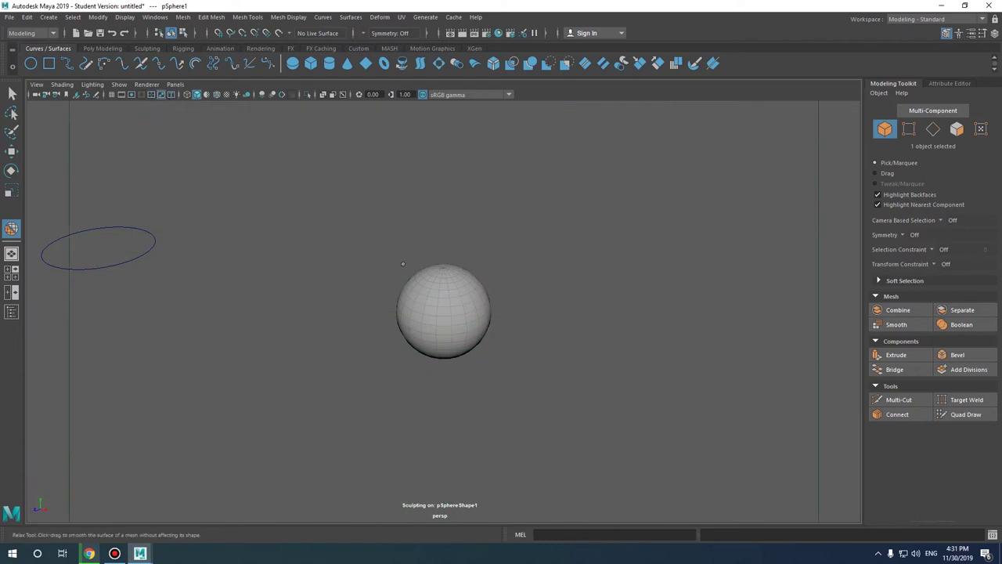
scroll(425, 308, down, 5)
scroll(426, 308, up, 2)
scroll(425, 308, up, 3)
scroll(425, 307, up, 3)
scroll(425, 308, down, 2)
scroll(444, 311, down, 2)
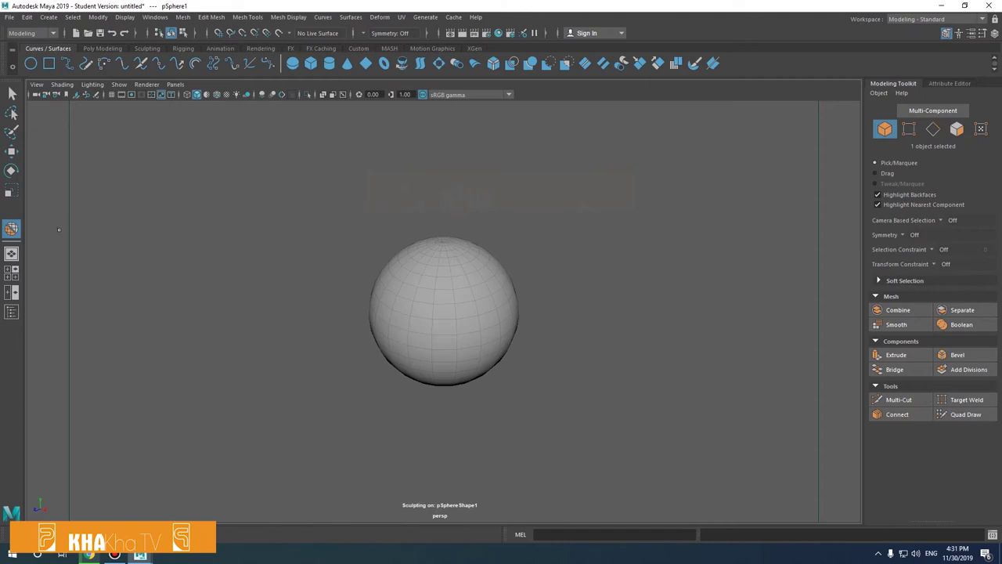
click(173, 95)
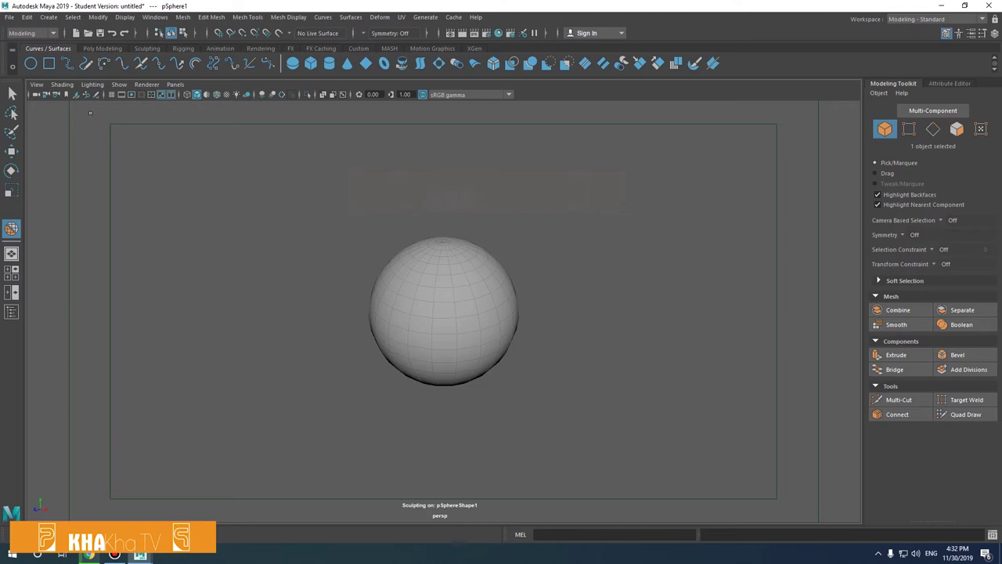
click(173, 96)
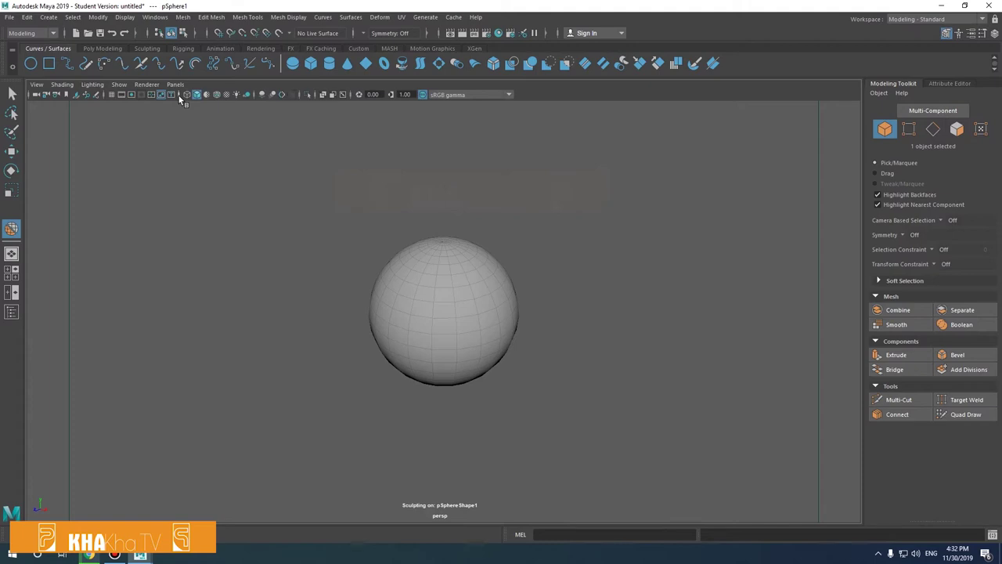
Toggle Use All Lights on and off, then bring up the Poly Modeling shelf
click(235, 93)
click(235, 92)
click(235, 92)
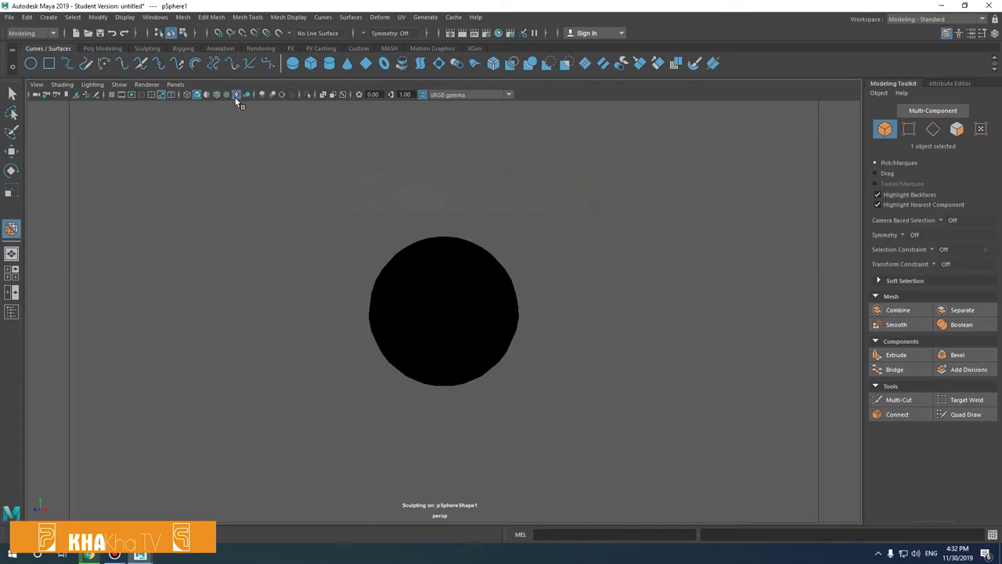
click(236, 94)
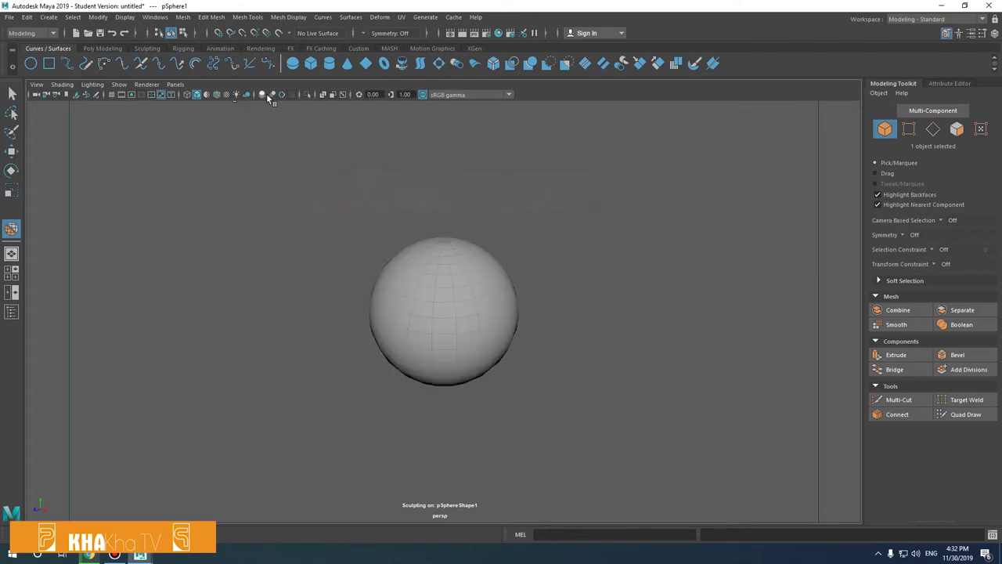
click(99, 49)
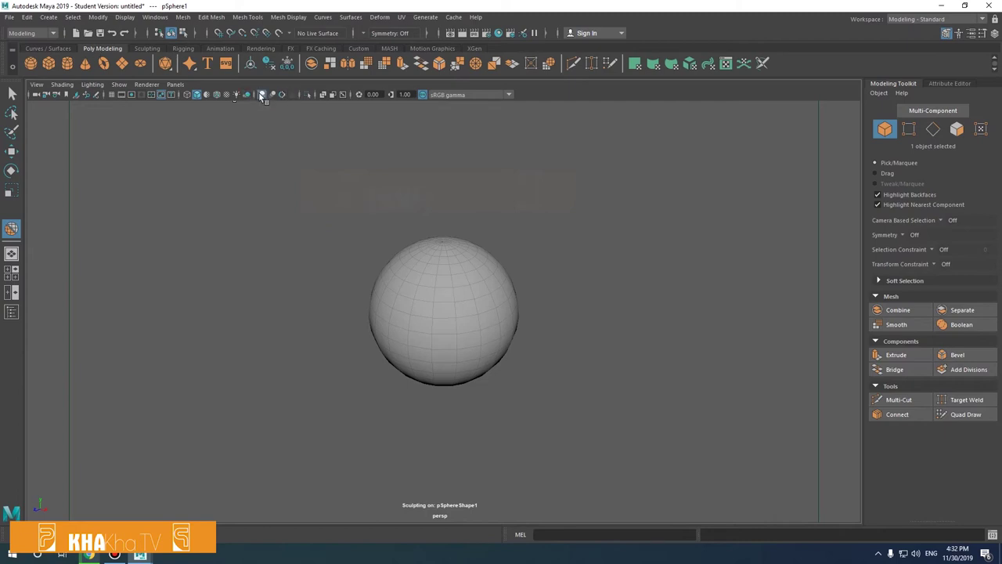
Turn all-lights on again, then restore default-lit shading with key 6
click(236, 95)
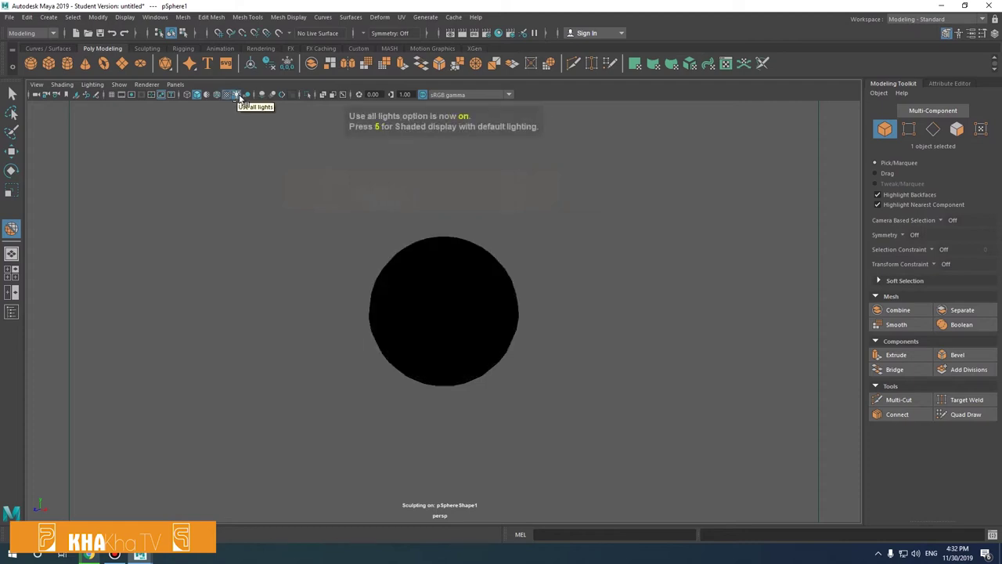
key(6)
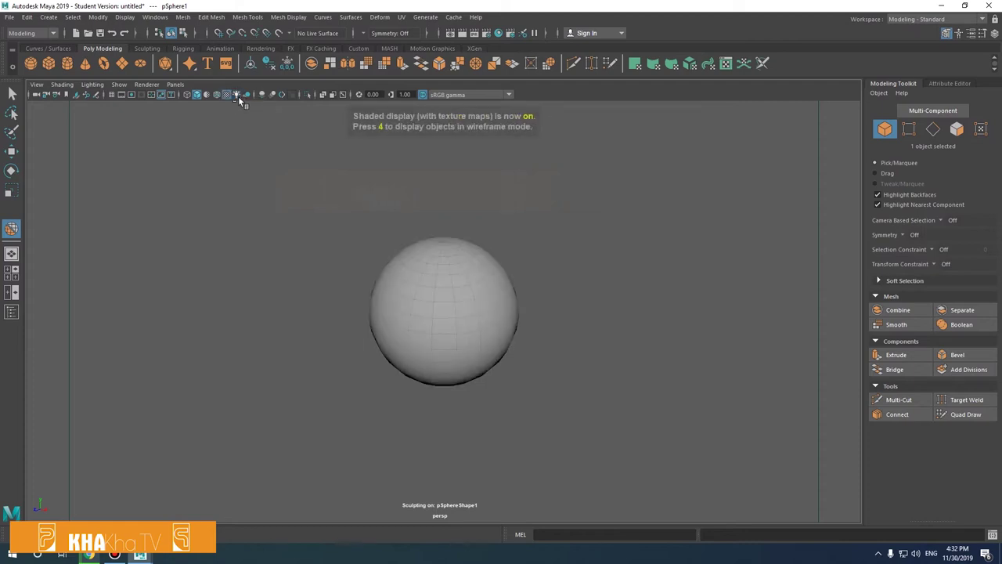
click(237, 95)
click(225, 95)
Marquee-select the sphere and circle, delete them, and turn off the safe-action guides
click(12, 92)
scroll(442, 294, up, 5)
scroll(442, 295, down, 6)
alt+drag(465, 276, 441, 276)
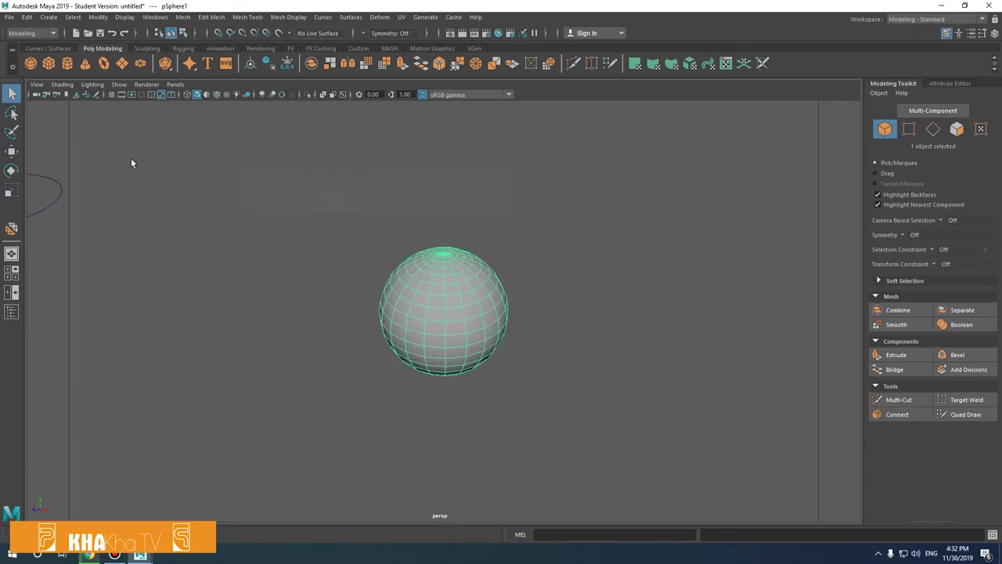
scroll(317, 266, down, 5)
drag(239, 246, 589, 415)
key(Delete)
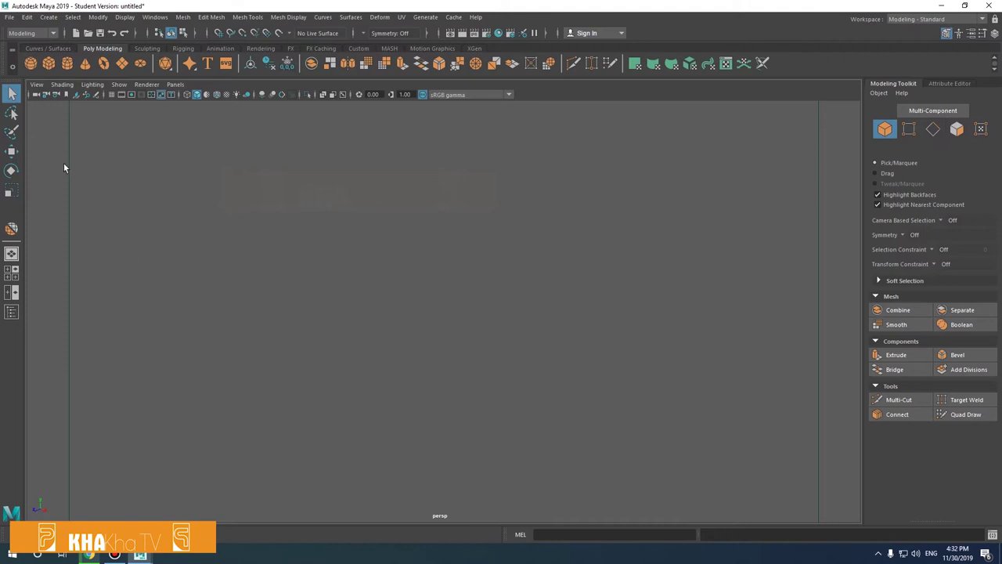
click(157, 93)
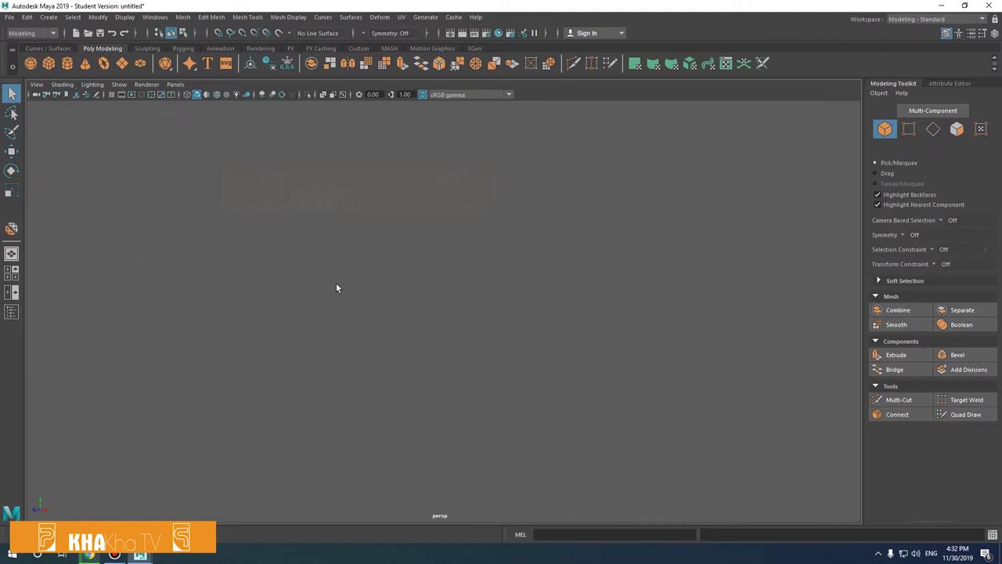
Create polygon sphere pSphere1 from the Poly Modeling shelf and orbit around it
click(31, 63)
click(387, 303)
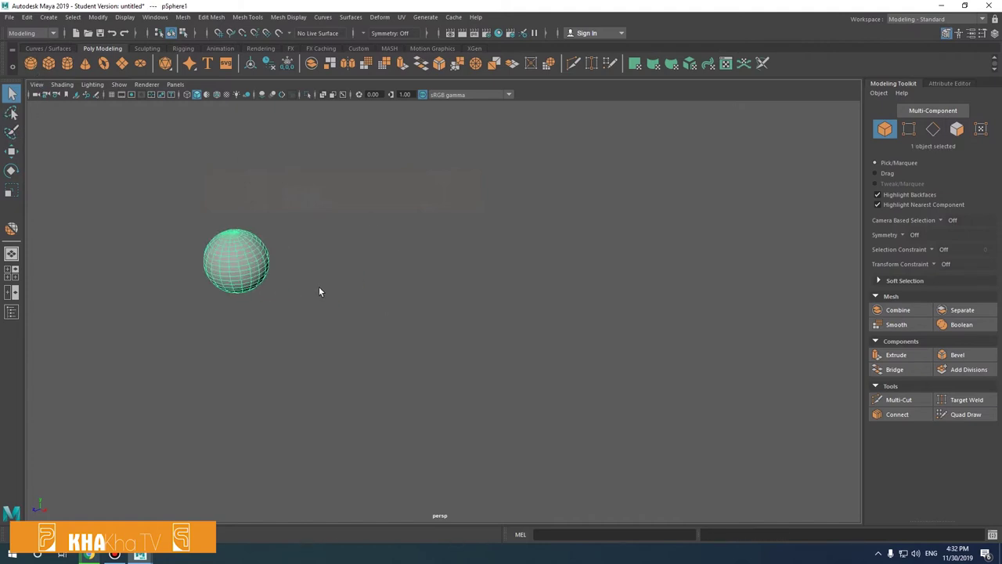
mouse_move(306, 296)
alt+mouse_down()
mouse_move(549, 311)
mouse_move(566, 302)
alt+mouse_up()
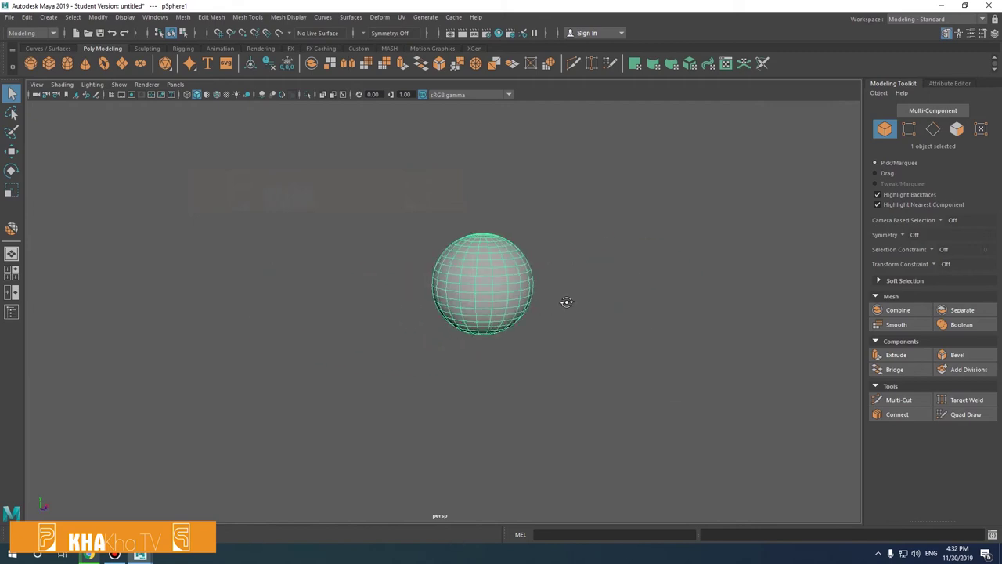
scroll(488, 269, up, 5)
scroll(488, 269, down, 3)
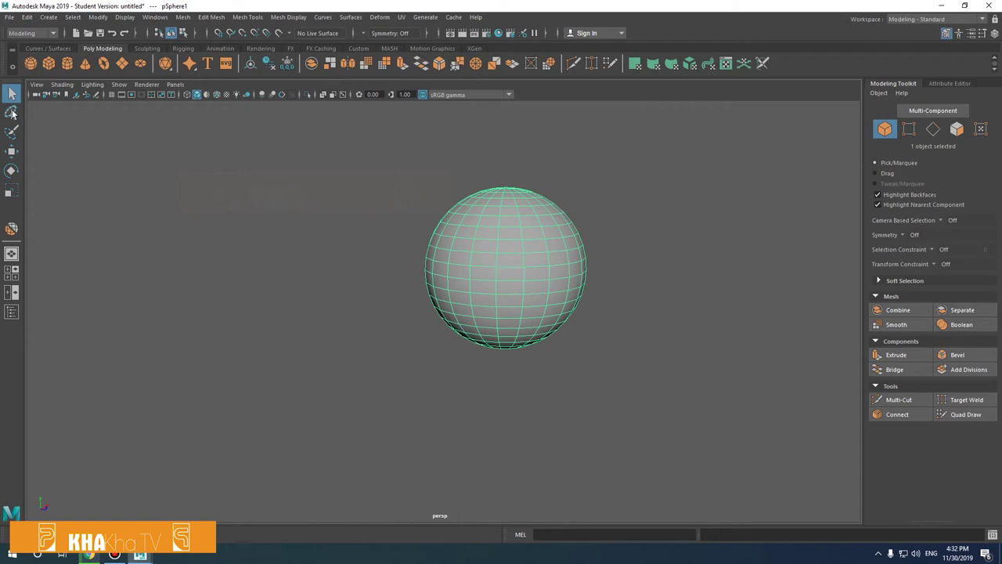
Enter vertex mode with F9 and try marquee-selecting the sphere's vertices
key(F9)
click(11, 151)
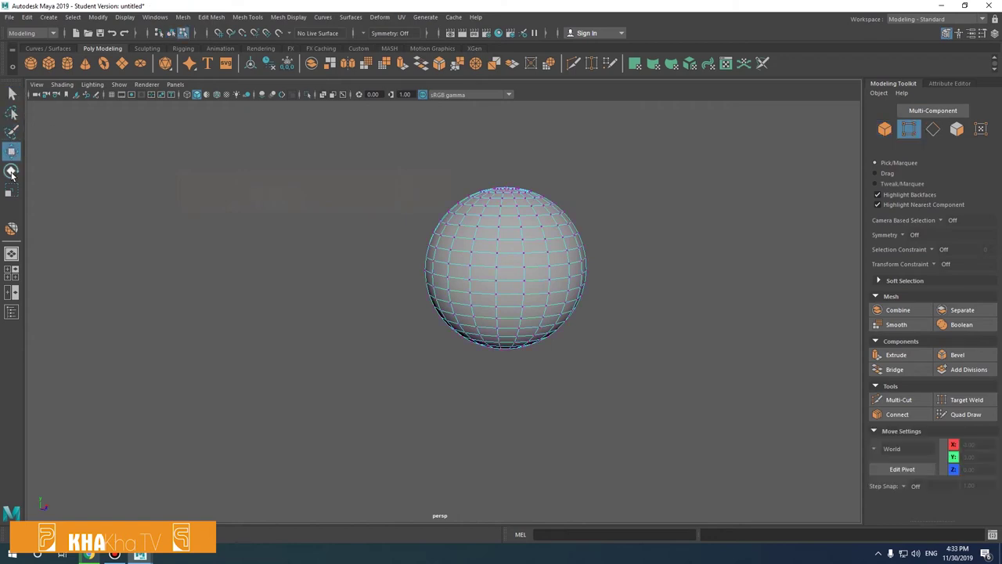
drag(526, 246, 491, 234)
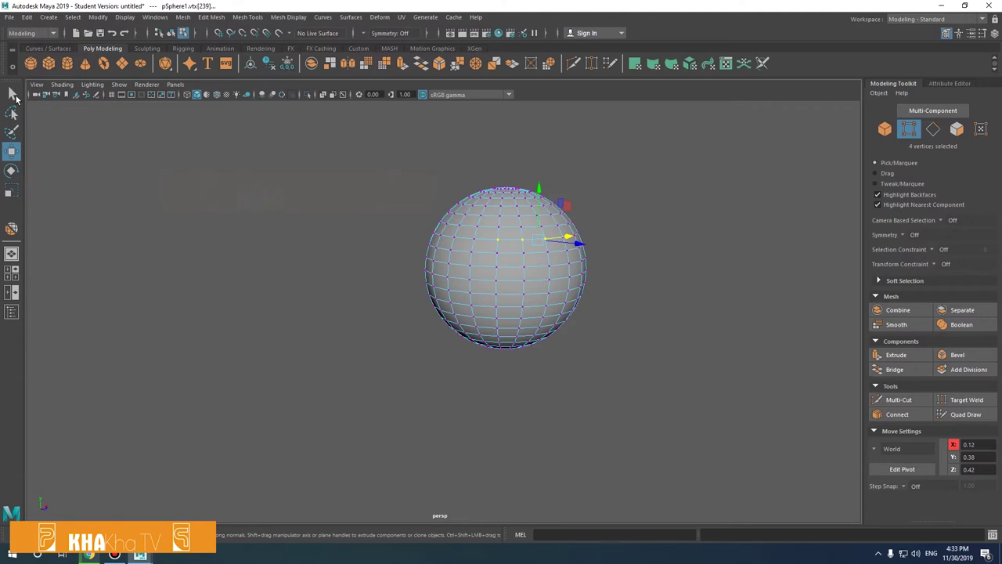
click(13, 94)
drag(384, 165, 669, 403)
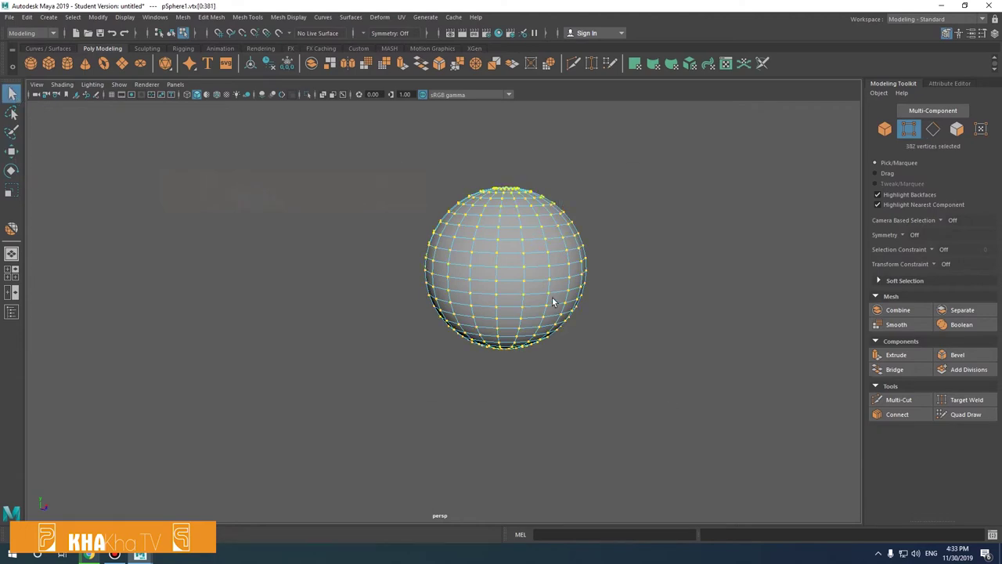
mouse_move(513, 246)
right_down()
mouse_move(510, 227)
mouse_move(522, 220)
right_up()
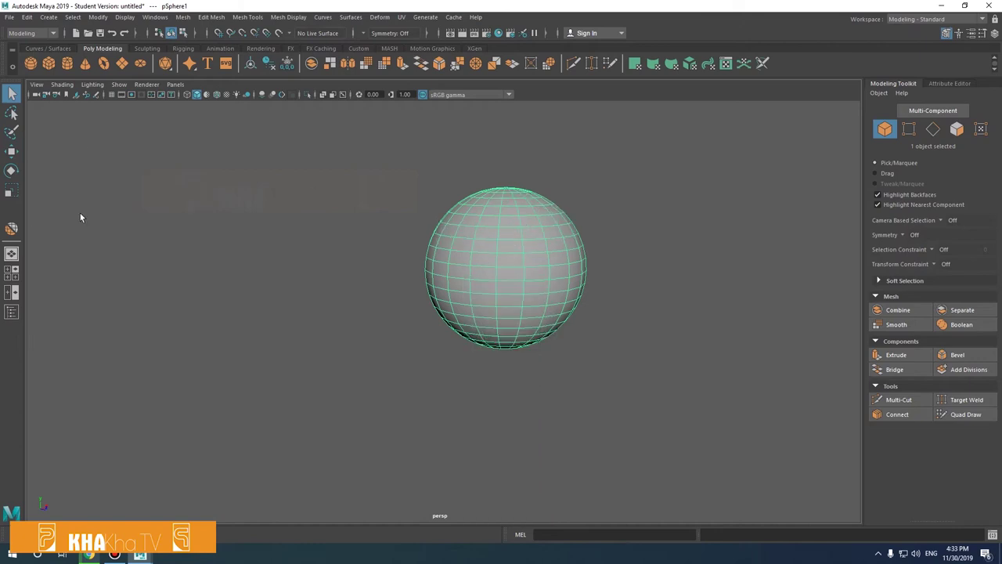
mouse_move(525, 247)
right_down()
mouse_move(525, 223)
mouse_move(460, 229)
right_up()
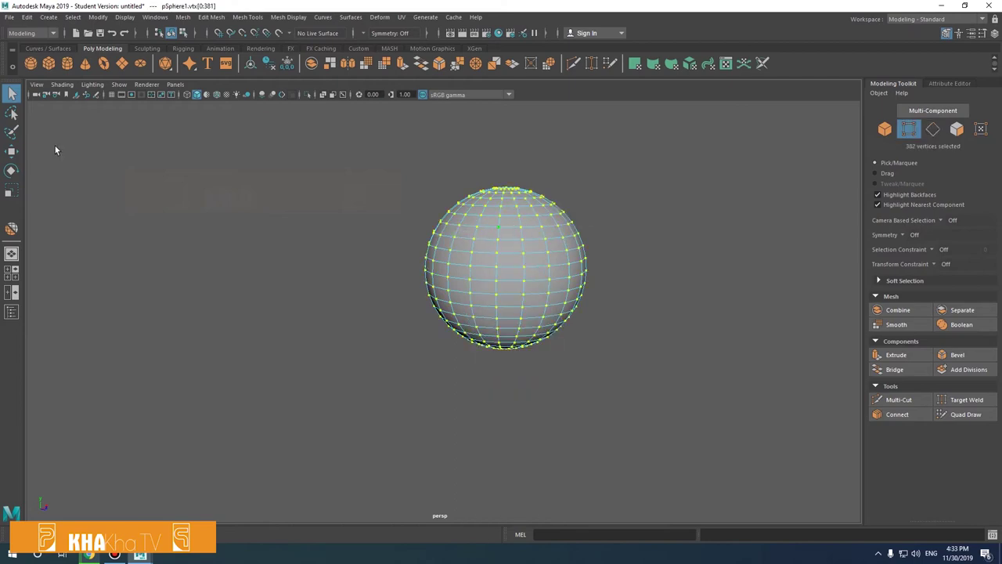
Test an overall scale-up, a vertical stretch and a sideways stretch of the sphere, undoing each
click(9, 157)
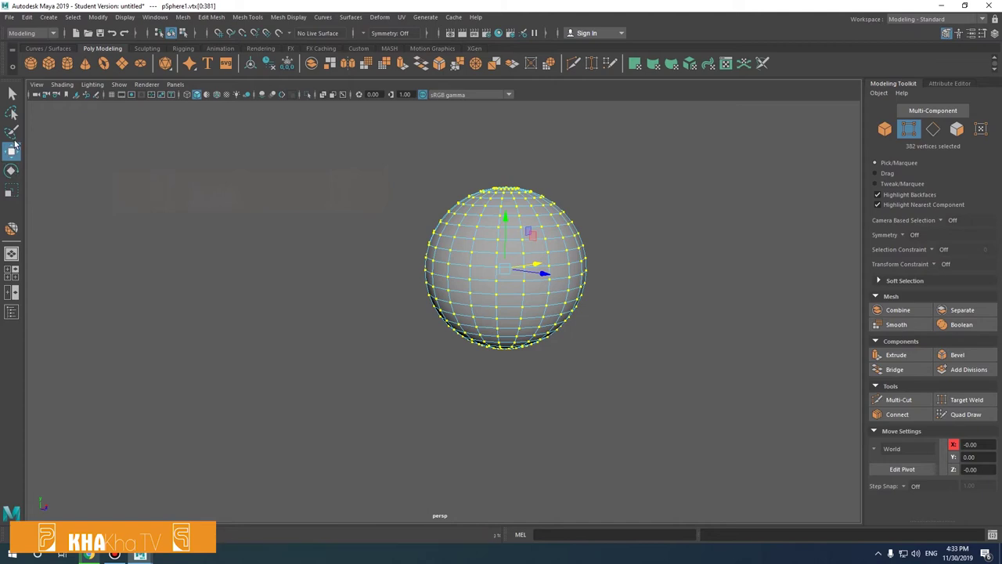
click(12, 131)
click(12, 113)
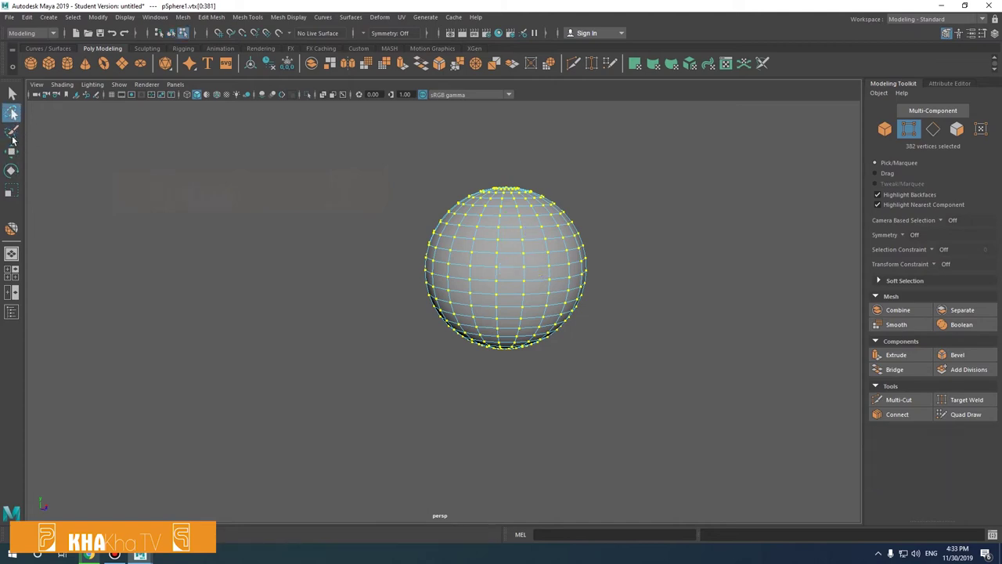
click(12, 188)
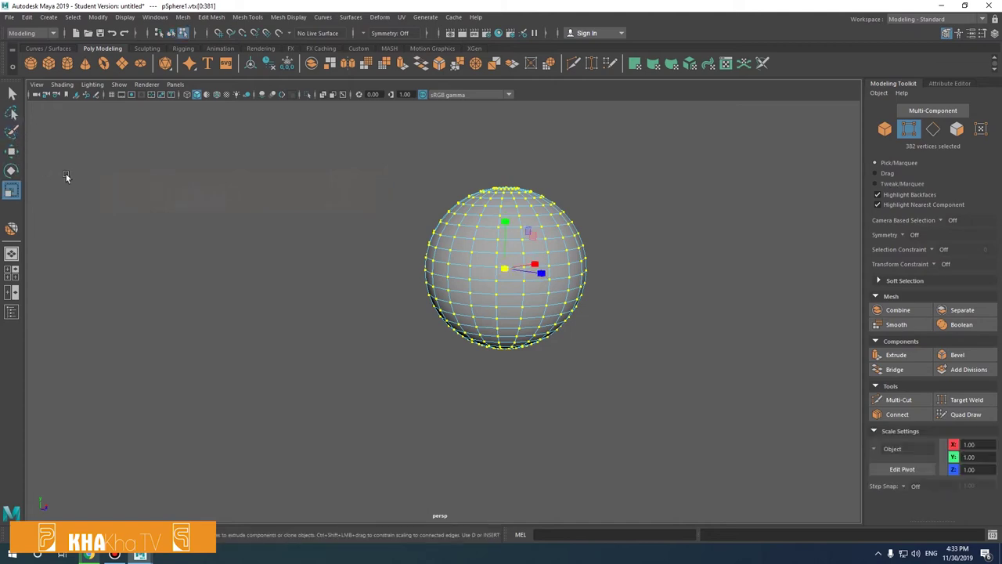
mouse_move(509, 270)
mouse_down()
mouse_move(727, 279)
mouse_move(518, 268)
mouse_move(648, 274)
mouse_up()
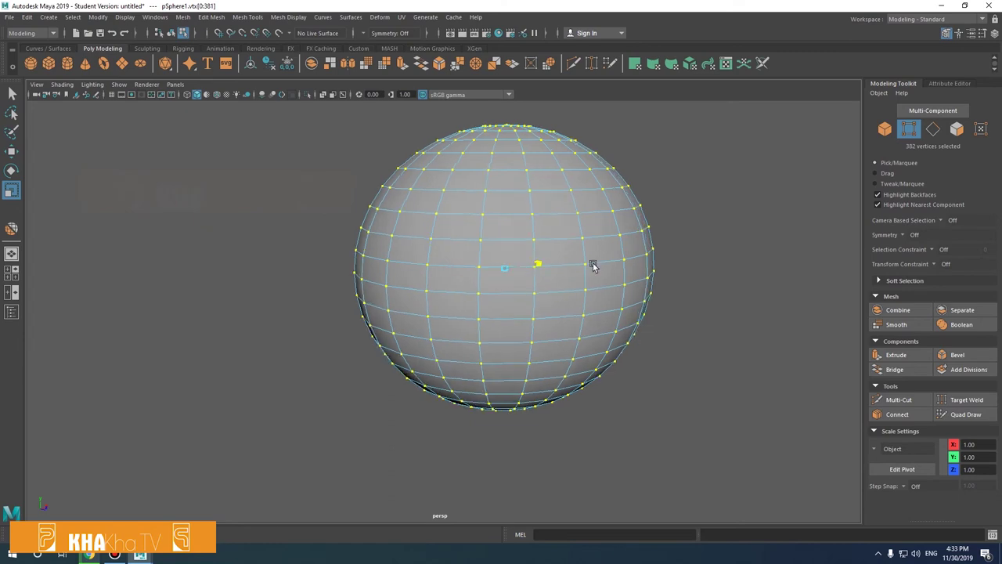
key(ctrl+z)
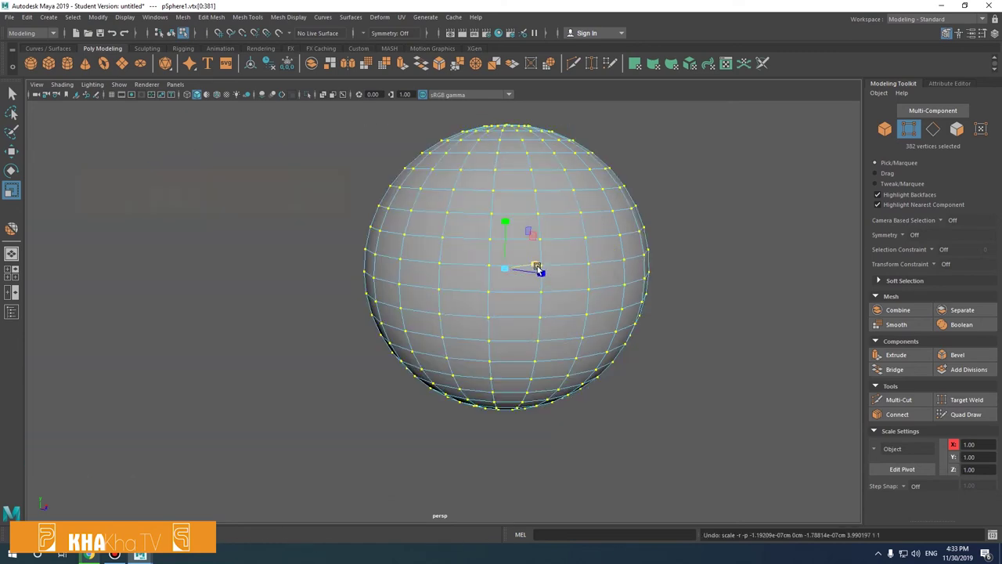
drag(505, 223, 507, 174)
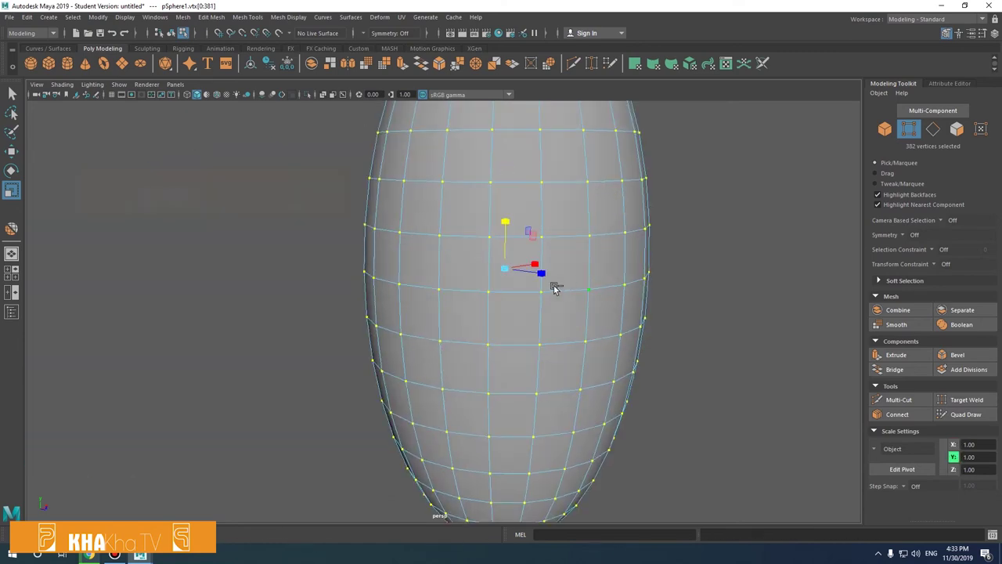
key(ctrl+z)
drag(538, 267, 640, 298)
key(ctrl+z)
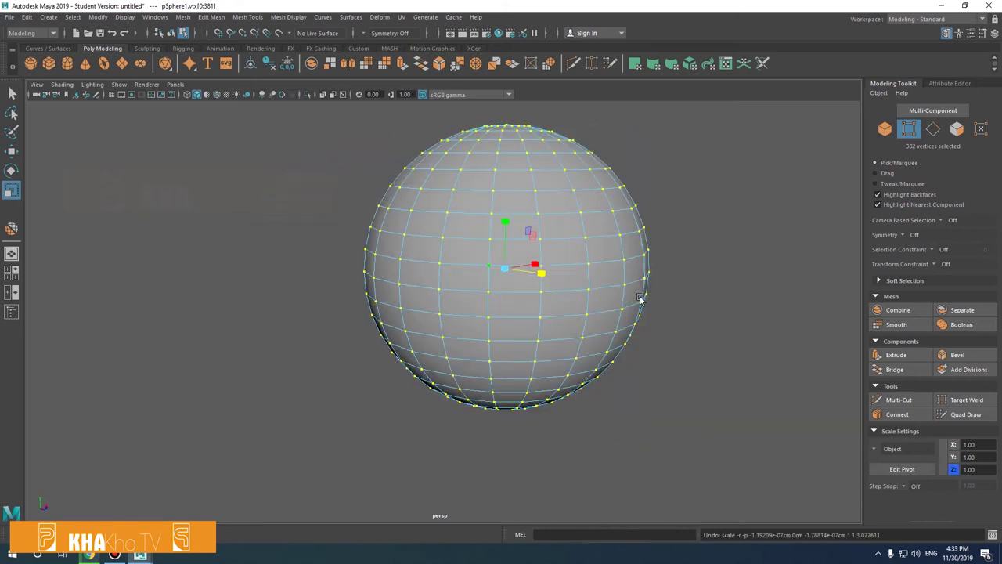
Scale the sphere uniformly, settling at 0.78 on X, Y and Z
mouse_move(505, 269)
mouse_down()
mouse_move(706, 225)
mouse_move(438, 306)
mouse_move(561, 280)
mouse_up()
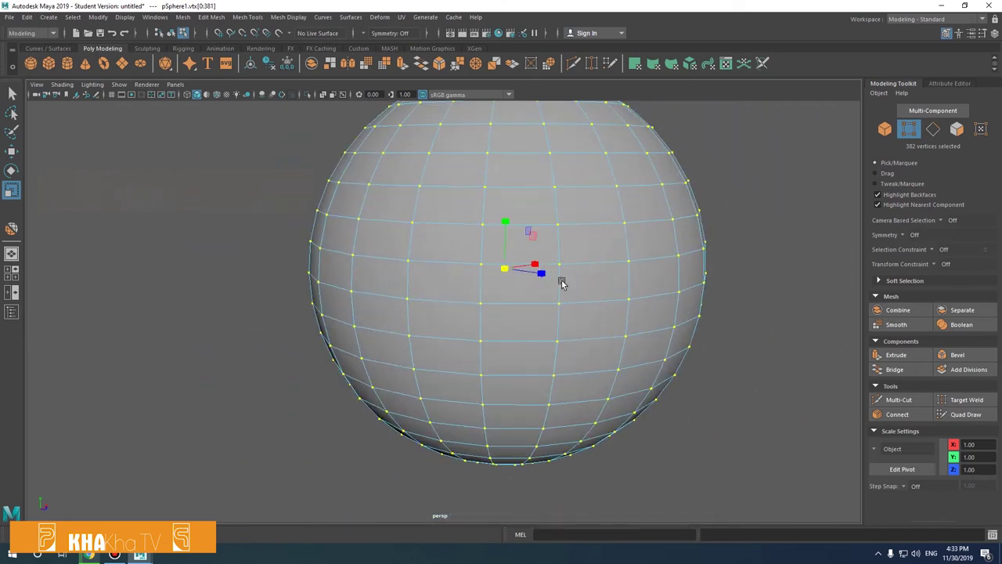
mouse_move(492, 262)
right_down()
mouse_move(503, 268)
mouse_move(548, 248)
right_up()
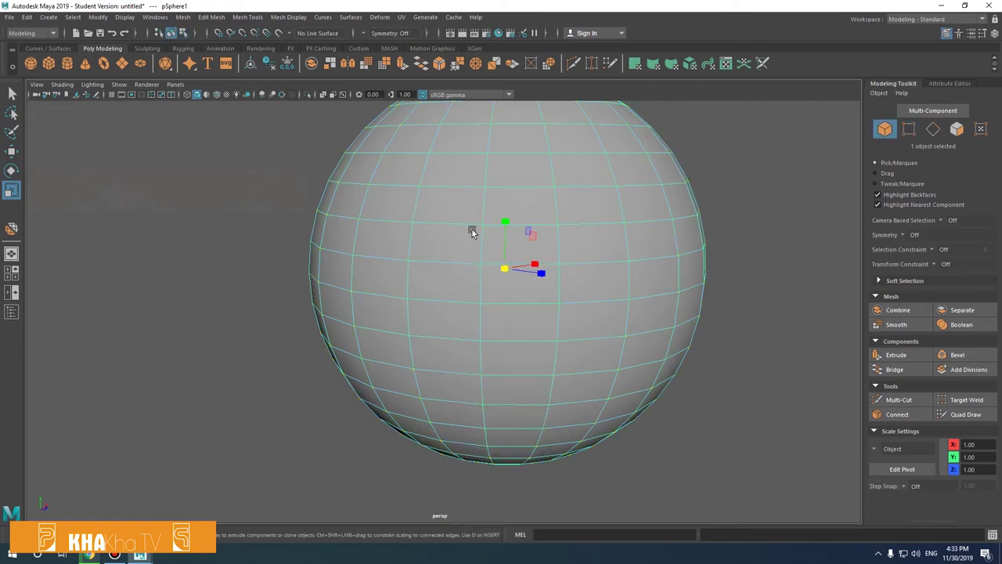
middle_drag(485, 266, 467, 256)
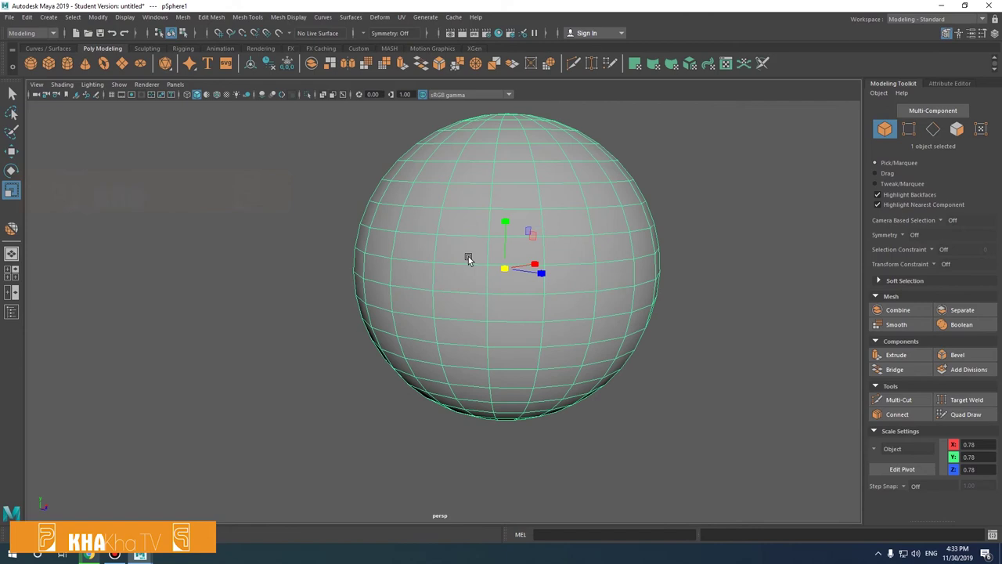
right_drag(472, 253, 477, 227)
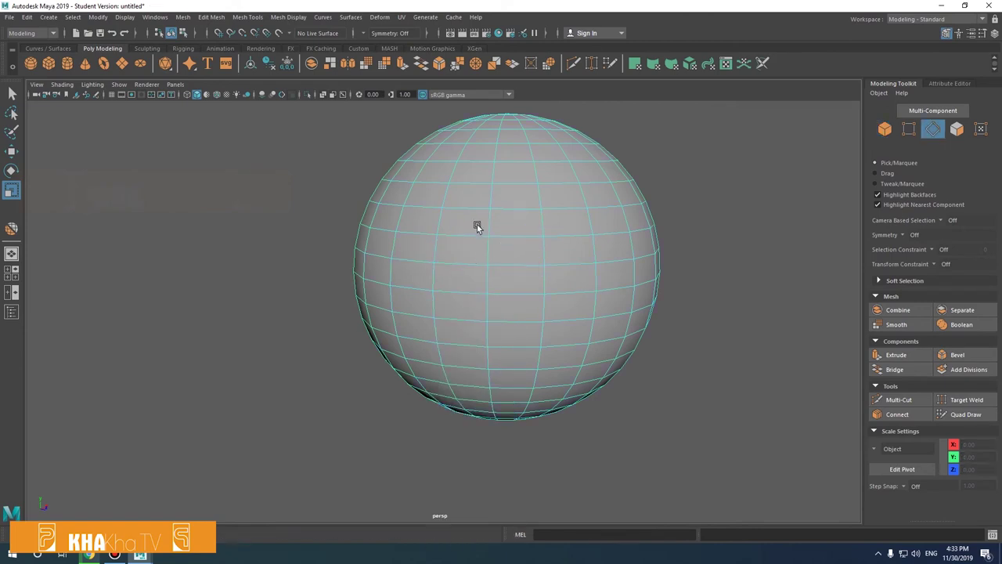
Extrude a front edge of the sphere into a thin face, then undo it
right_click(483, 242)
click(471, 248)
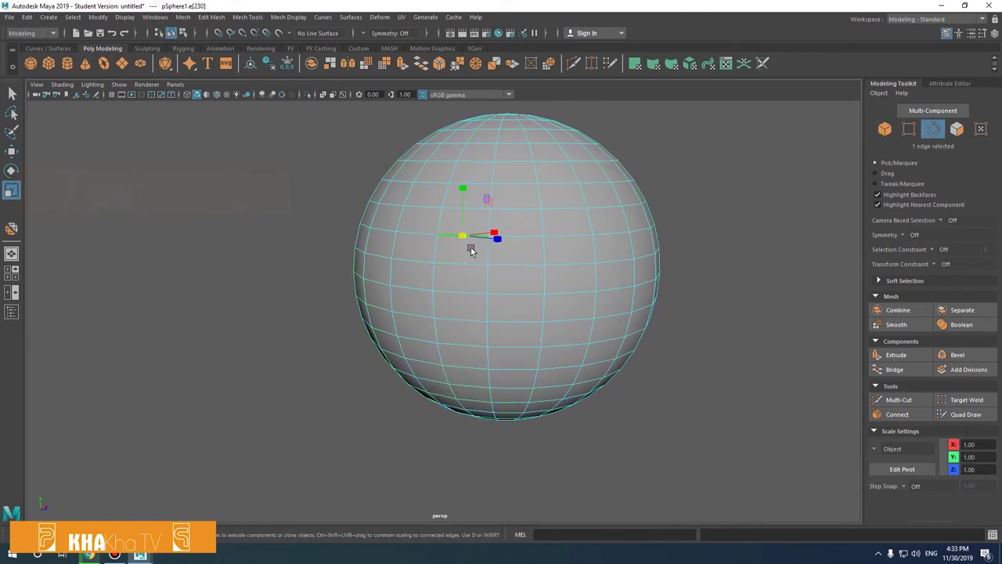
mouse_move(468, 236)
shift+mouse_down()
mouse_move(499, 331)
mouse_move(513, 265)
mouse_move(575, 342)
mouse_move(523, 349)
shift+mouse_up()
drag(248, 331, 372, 359)
mouse_move(295, 326)
alt+mouse_down()
mouse_move(269, 329)
mouse_move(332, 327)
alt+mouse_up()
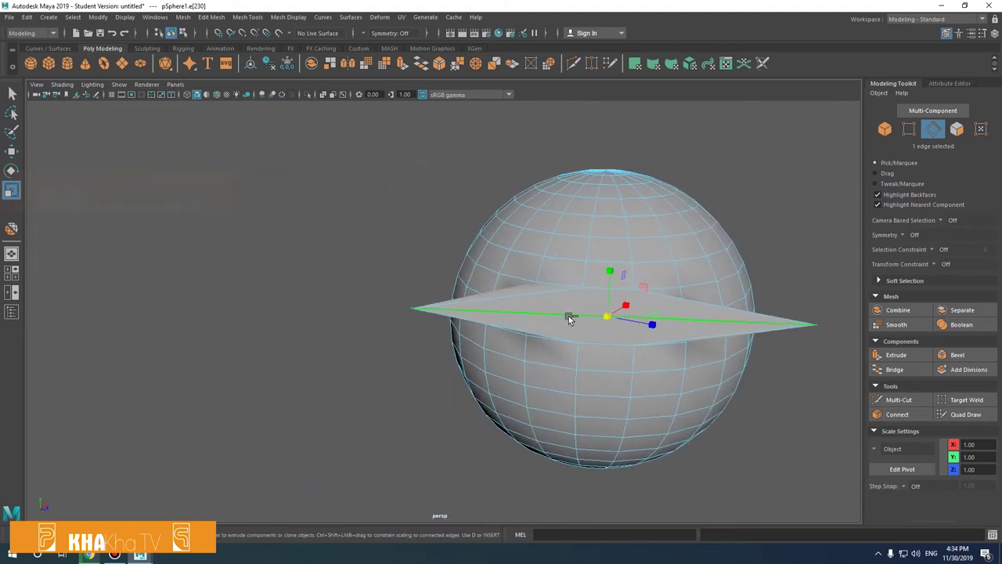
key(ctrl+z)
Select a different edge and extrude it into a new face
click(11, 170)
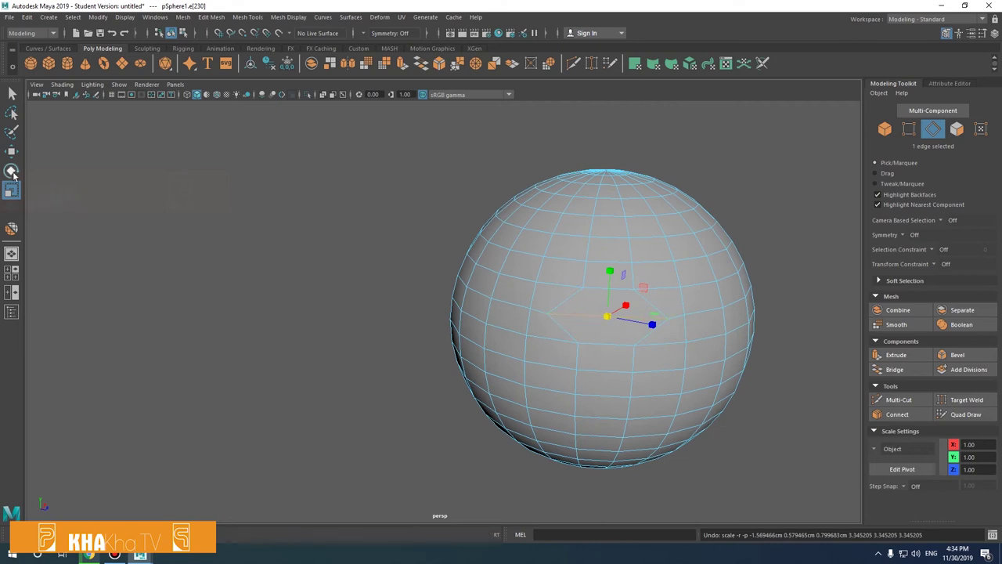
click(15, 192)
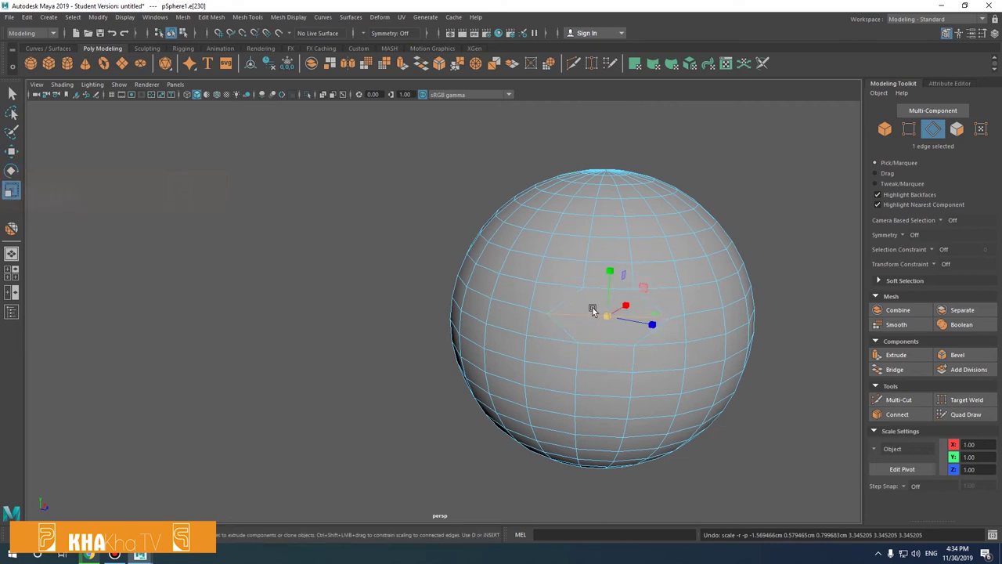
shift+right_drag(603, 318, 600, 236)
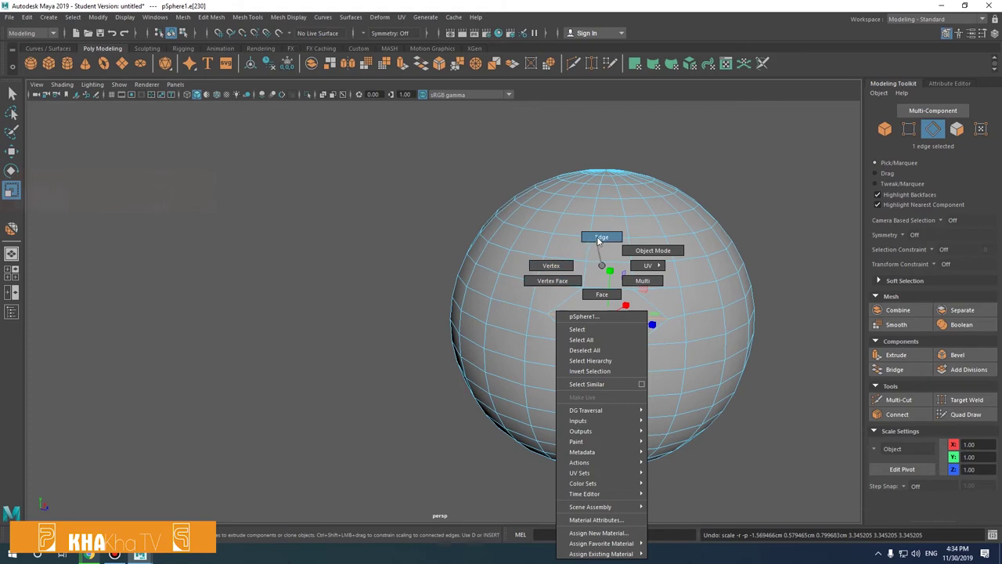
click(589, 295)
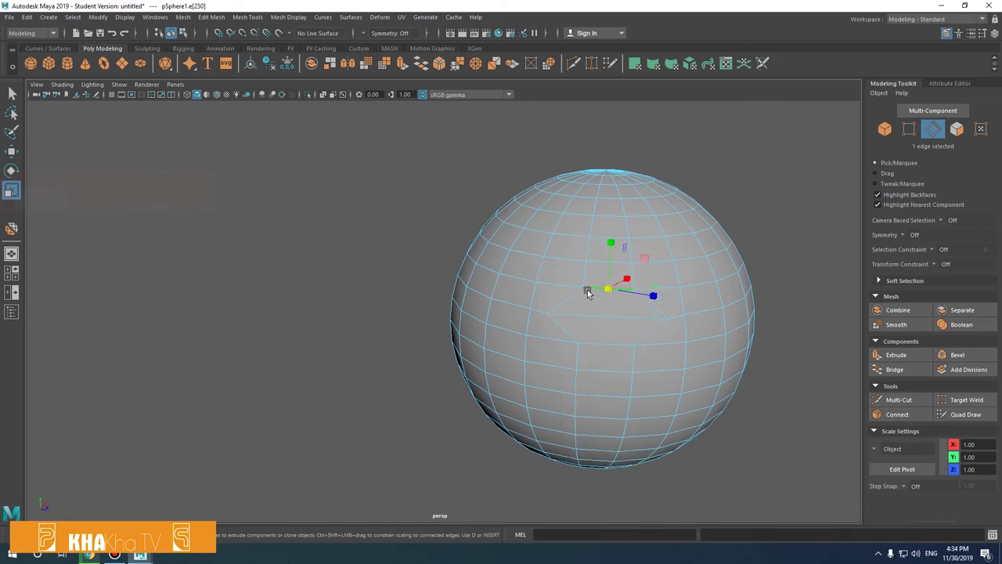
shift+drag(611, 290, 615, 291)
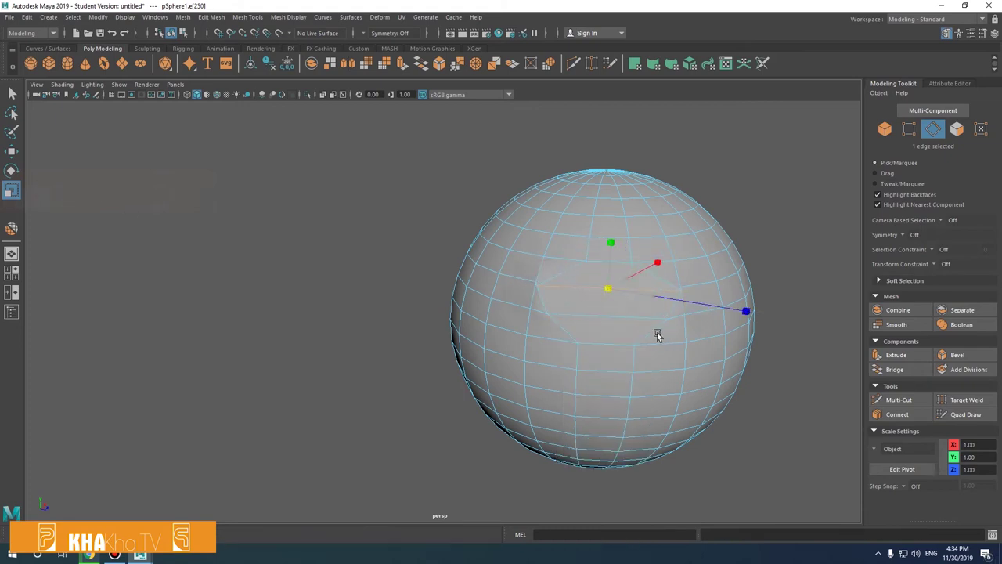
right_drag(615, 292, 582, 266)
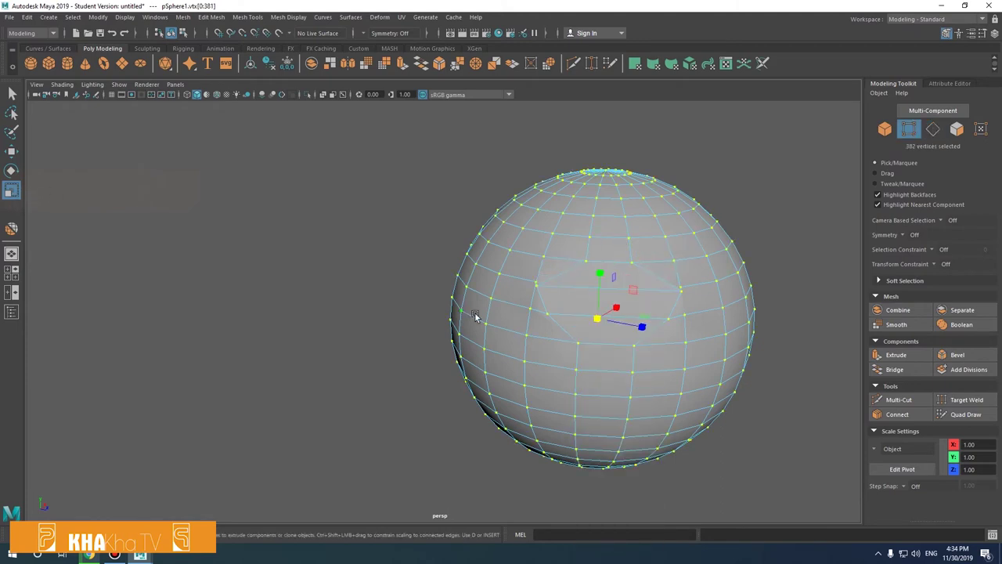
Pull an upper-right vertex out along X into a spike with the Move tool
click(588, 260)
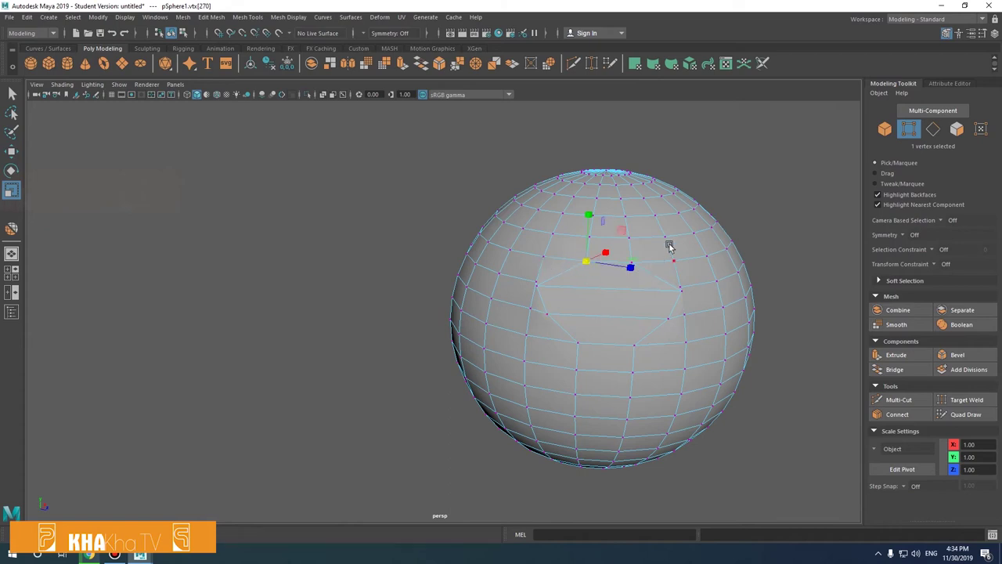
click(719, 225)
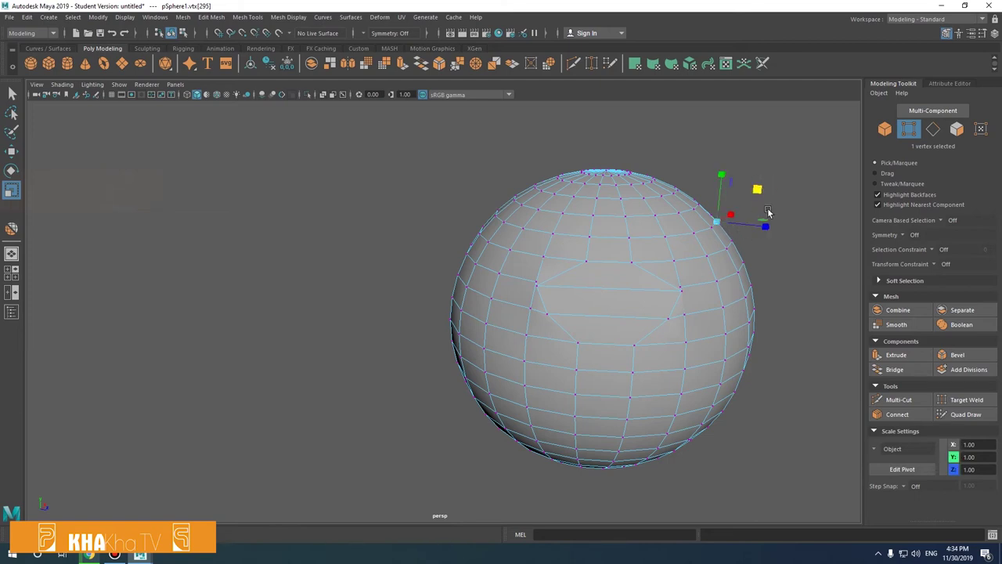
alt+drag(763, 194, 501, 276)
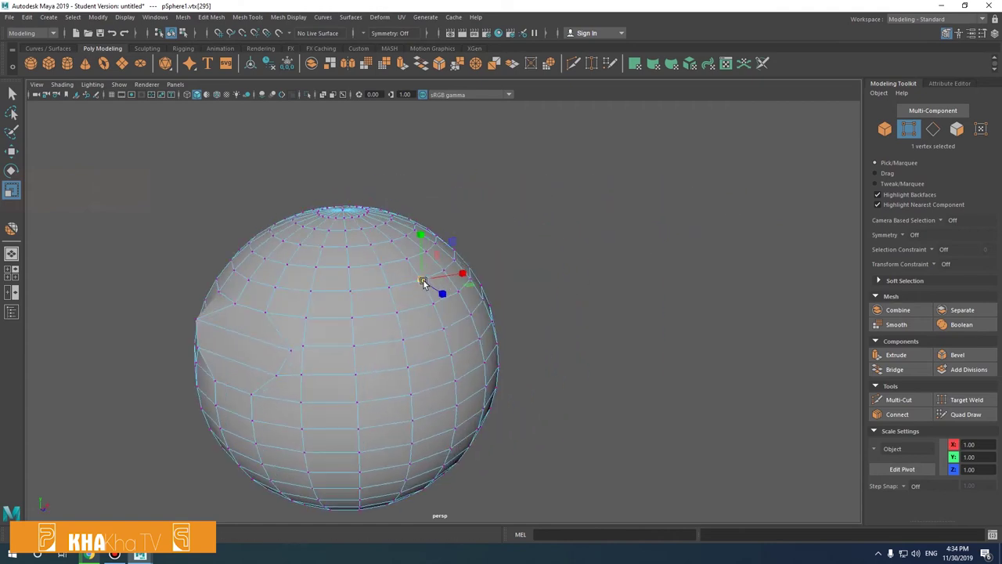
drag(428, 279, 421, 283)
key(w)
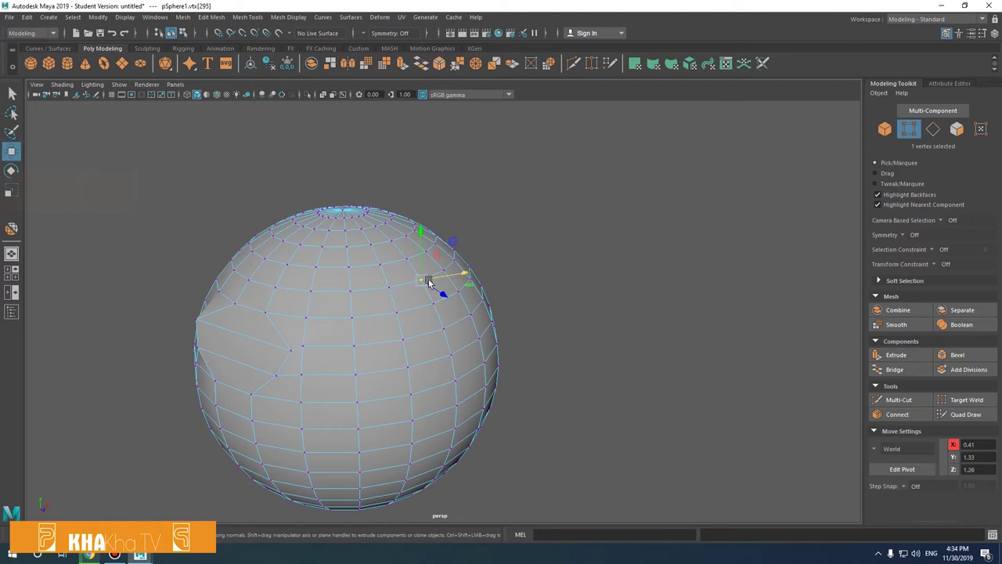
drag(470, 280, 525, 268)
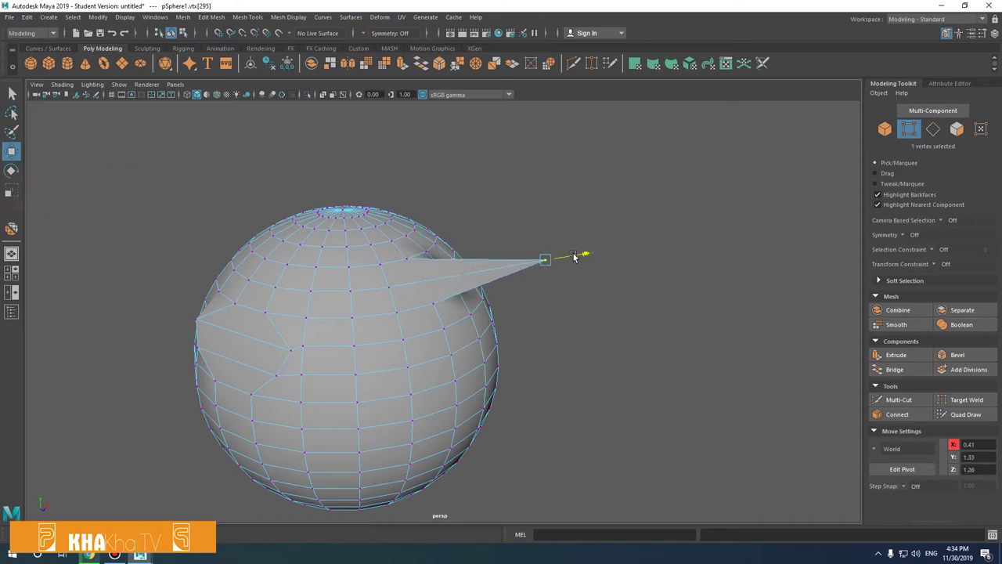
key(ctrl+z)
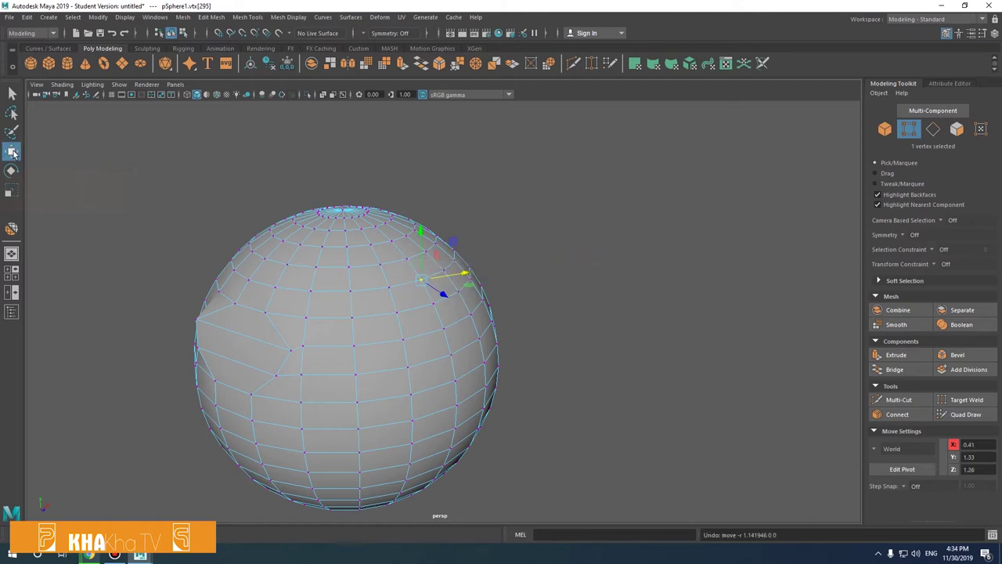
mouse_move(465, 276)
mouse_down()
mouse_move(548, 264)
mouse_move(481, 253)
mouse_move(487, 235)
mouse_move(646, 238)
mouse_move(599, 226)
mouse_up()
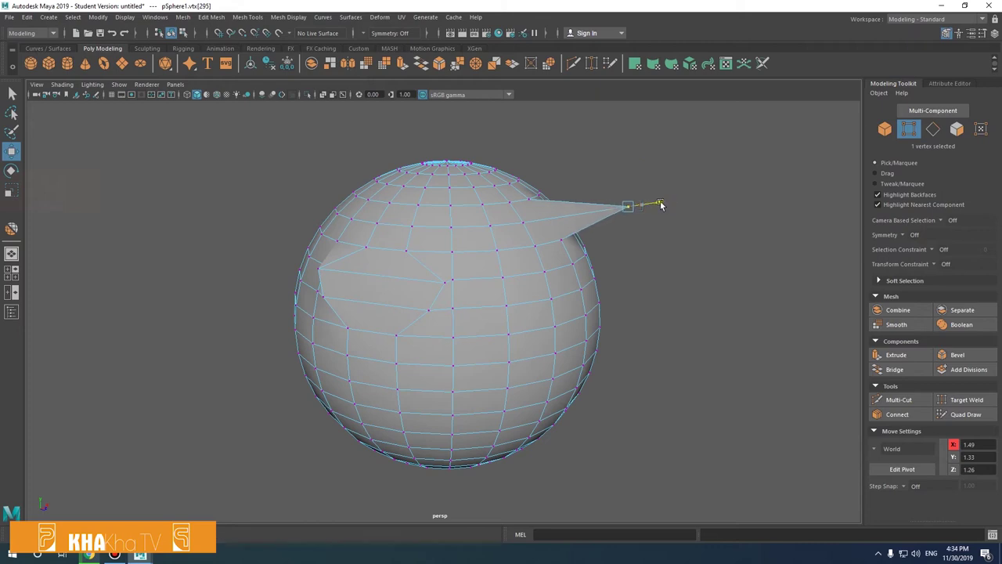
Pull three more vertices on the sphere's right side outward into additional spikes
click(577, 264)
mouse_move(603, 262)
mouse_down()
mouse_move(639, 256)
mouse_move(601, 357)
mouse_move(652, 353)
mouse_up()
click(587, 319)
click(583, 368)
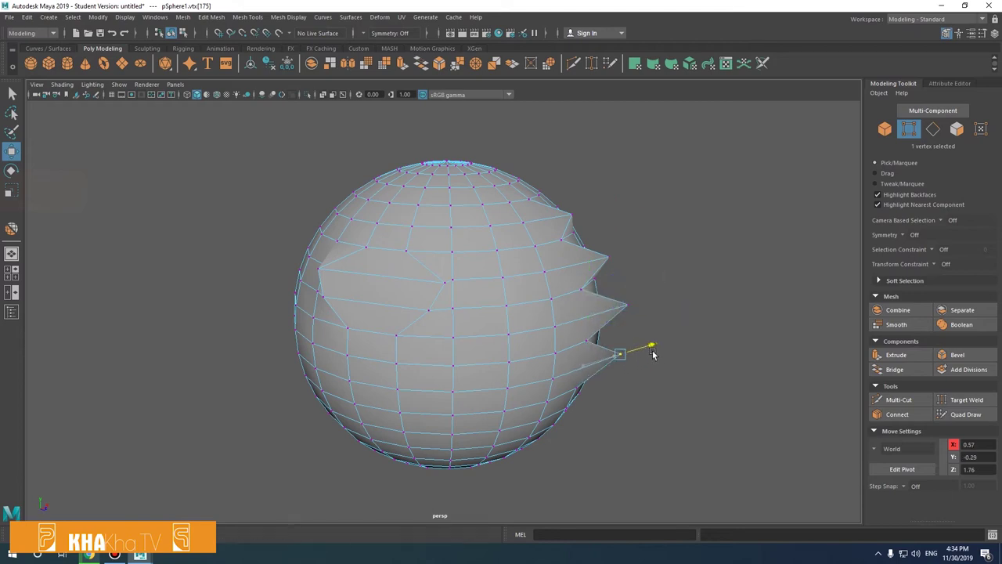
mouse_move(686, 307)
alt+mouse_down()
mouse_move(602, 308)
mouse_move(700, 301)
alt+mouse_up()
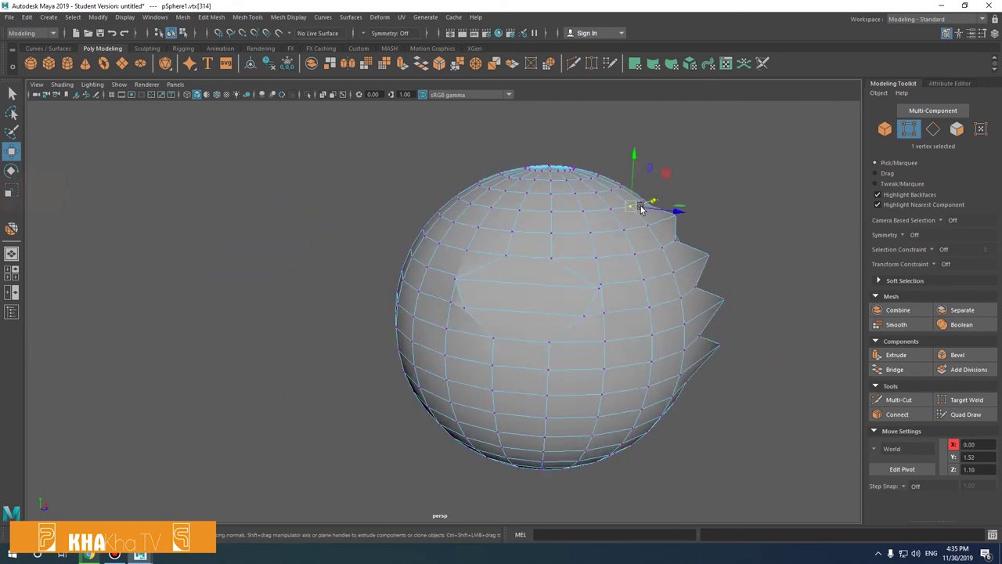
click(660, 200)
click(664, 252)
middle_drag(664, 253, 704, 309)
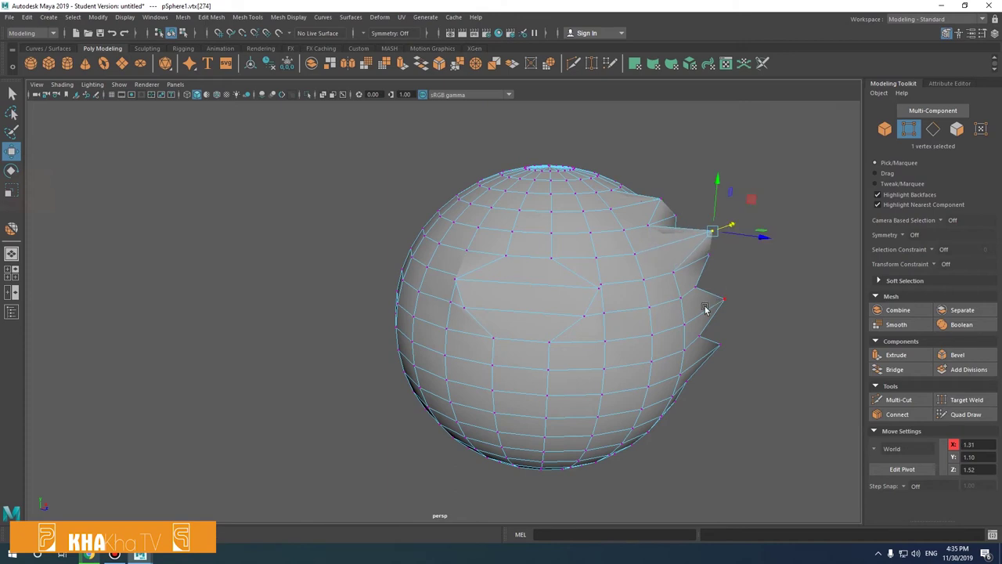
mouse_move(711, 298)
alt+mouse_down()
mouse_move(669, 305)
mouse_move(714, 276)
mouse_move(362, 230)
alt+mouse_up()
Switch the sphere to face selection and line up a view of its upper side
mouse_move(483, 290)
alt+mouse_down()
mouse_move(481, 259)
mouse_move(485, 290)
alt+mouse_up()
right_drag(445, 267, 421, 280)
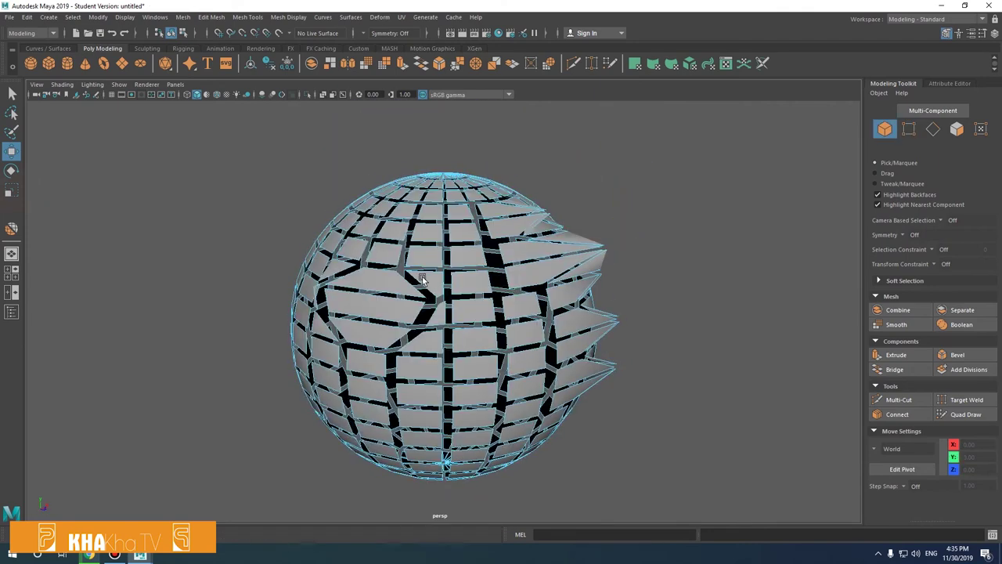
alt+drag(461, 290, 467, 291)
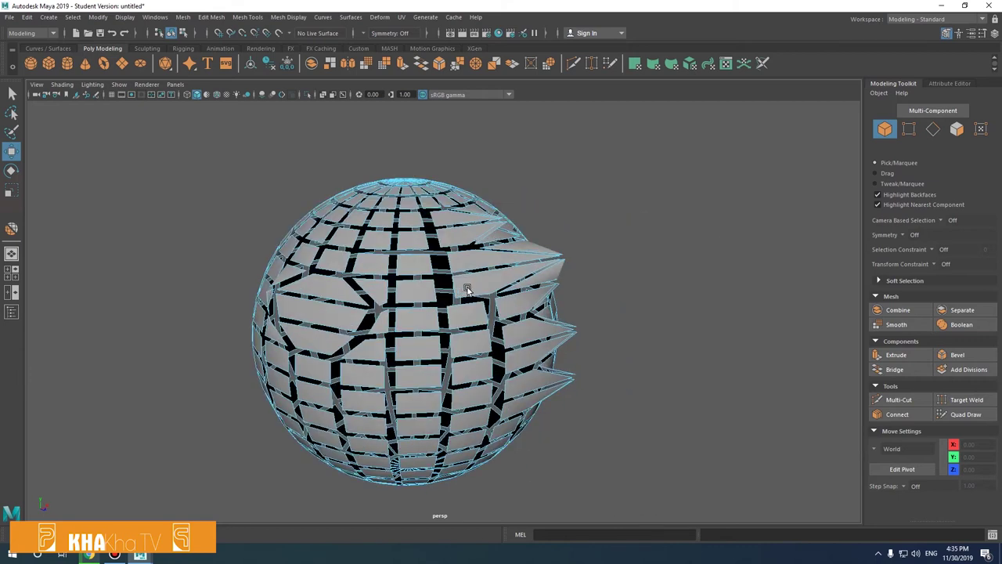
right_drag(430, 294, 437, 304)
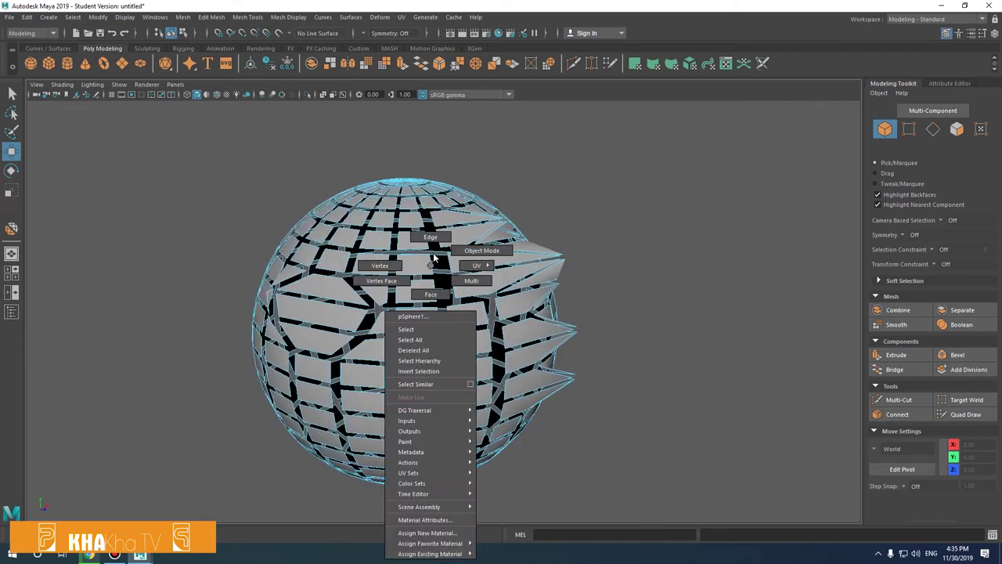
click(422, 296)
alt+drag(422, 296, 559, 277)
click(635, 255)
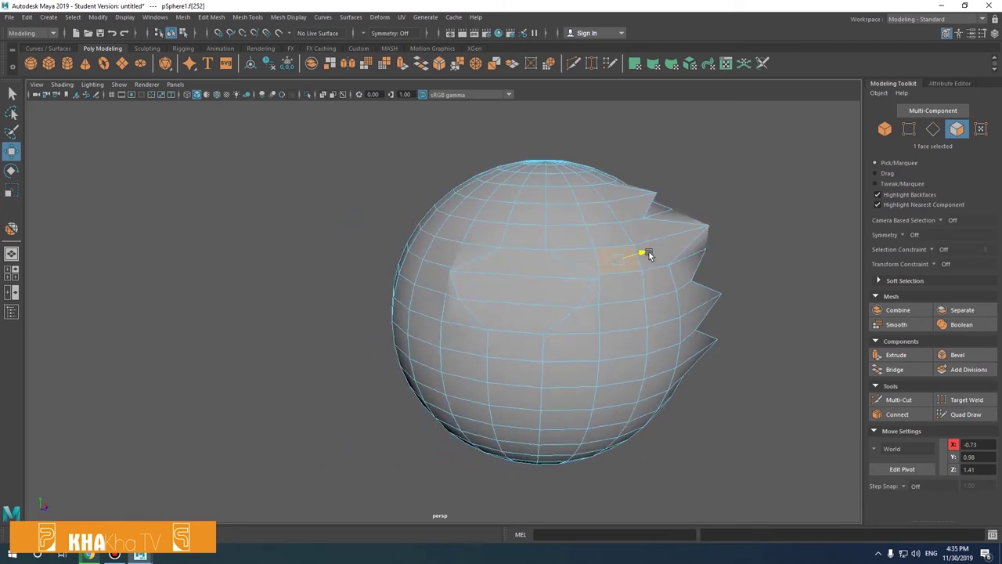
alt+drag(721, 254, 698, 254)
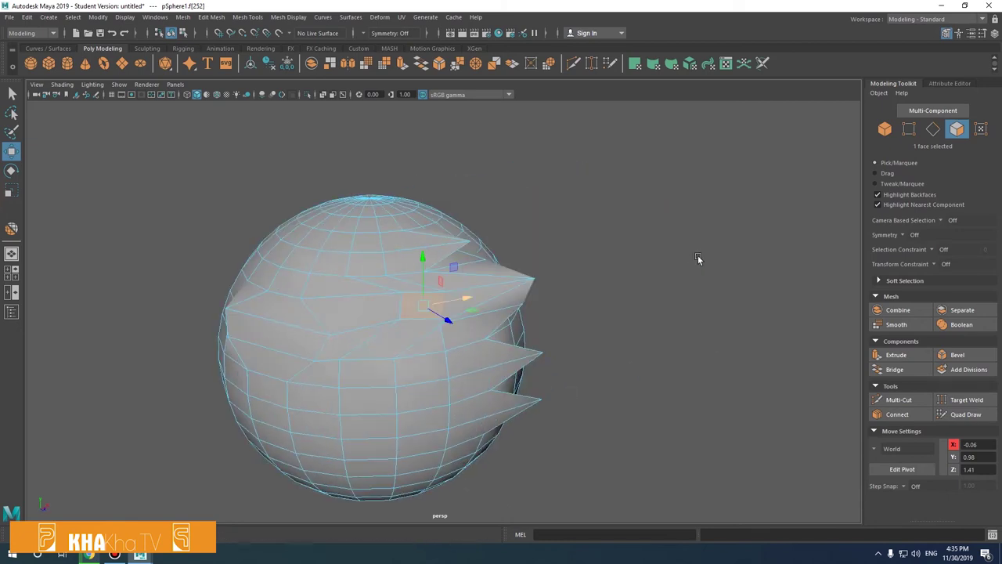
Pull faces near the top, lower left and middle of the sphere outward
click(367, 240)
drag(371, 237, 458, 229)
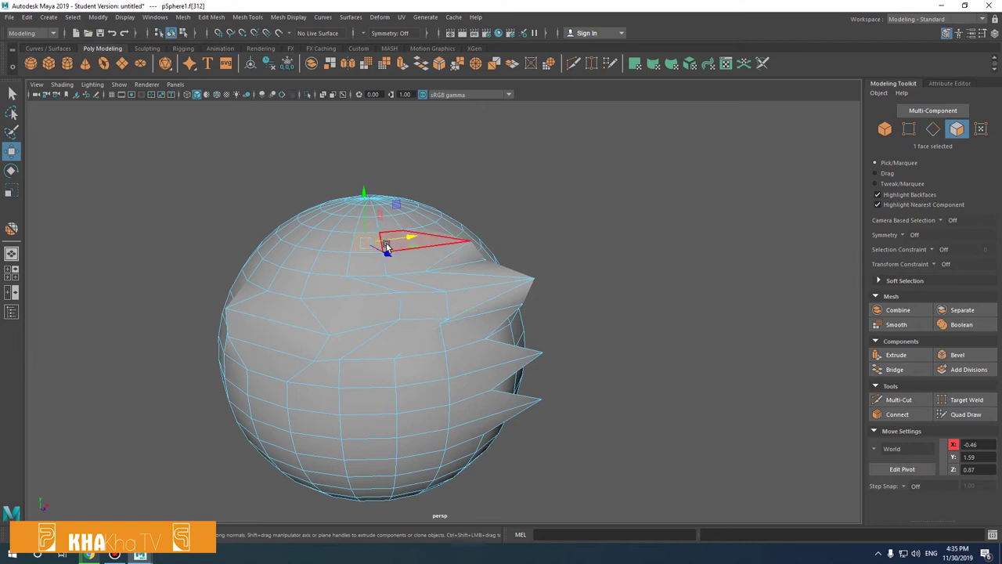
click(243, 402)
mouse_move(283, 391)
mouse_down()
mouse_move(235, 403)
mouse_move(251, 379)
mouse_move(322, 366)
mouse_move(501, 383)
mouse_move(474, 393)
mouse_move(501, 428)
mouse_move(556, 408)
mouse_up()
click(443, 393)
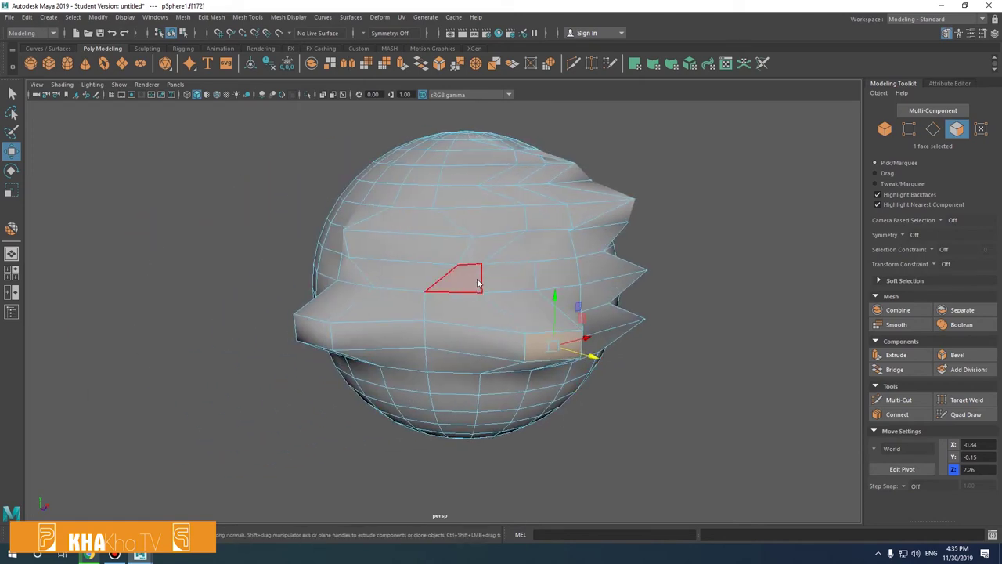
right_drag(477, 283, 510, 282)
click(524, 284)
mouse_move(543, 279)
mouse_down()
mouse_move(640, 274)
mouse_move(380, 282)
mouse_move(405, 279)
mouse_up()
alt+drag(497, 266, 489, 274)
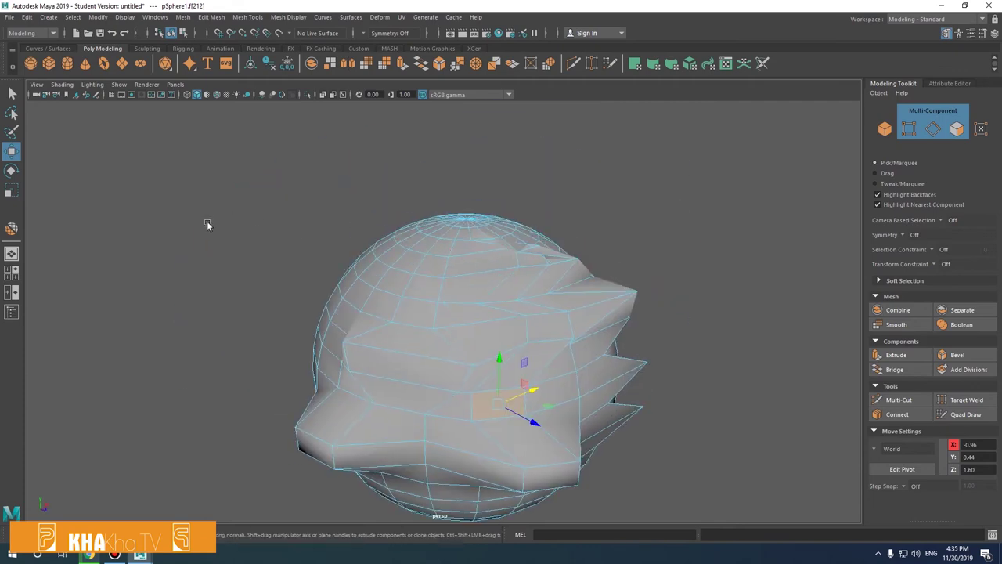
scroll(206, 220, down, 3)
right_click(430, 315)
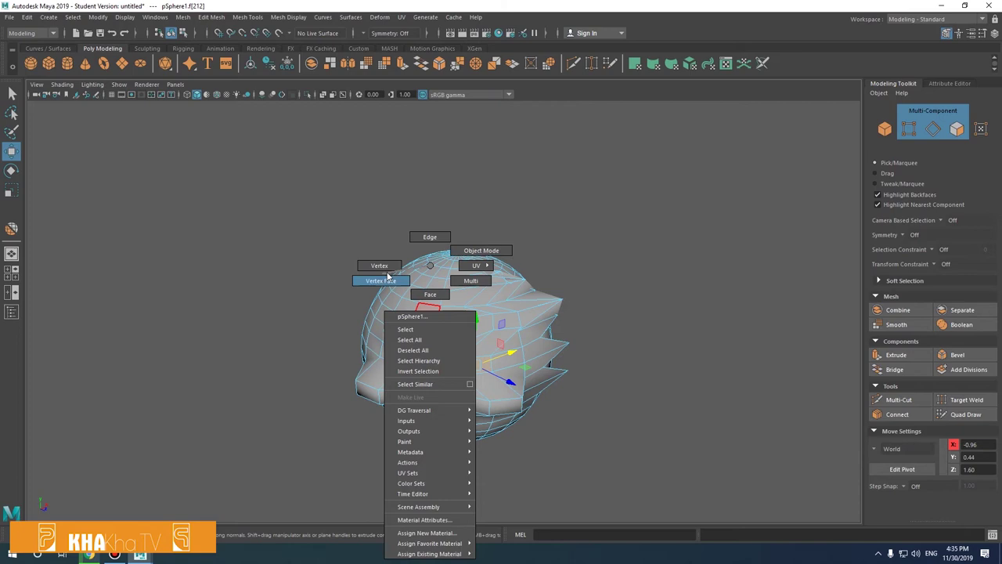
right_drag(438, 301, 437, 300)
click(435, 301)
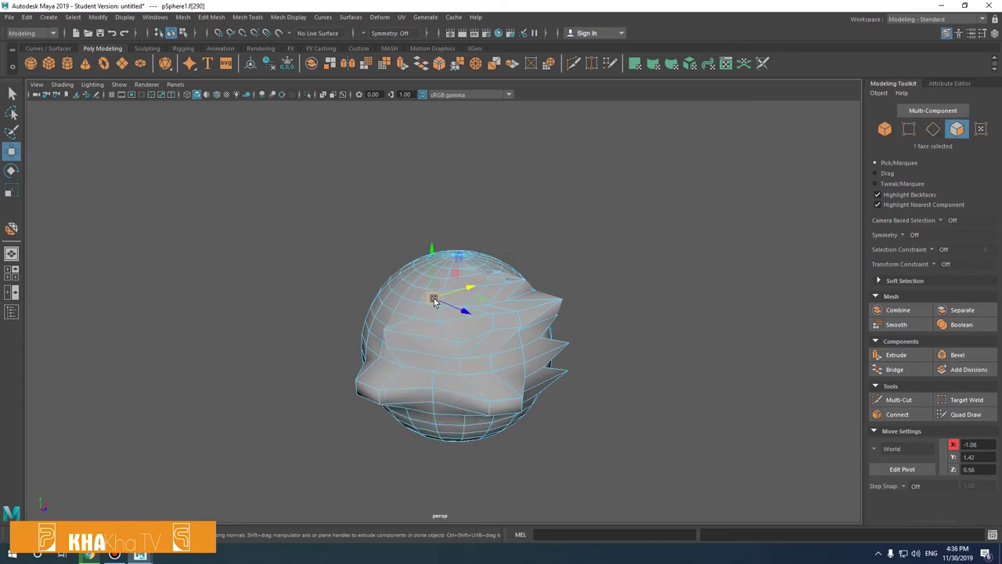
click(398, 302)
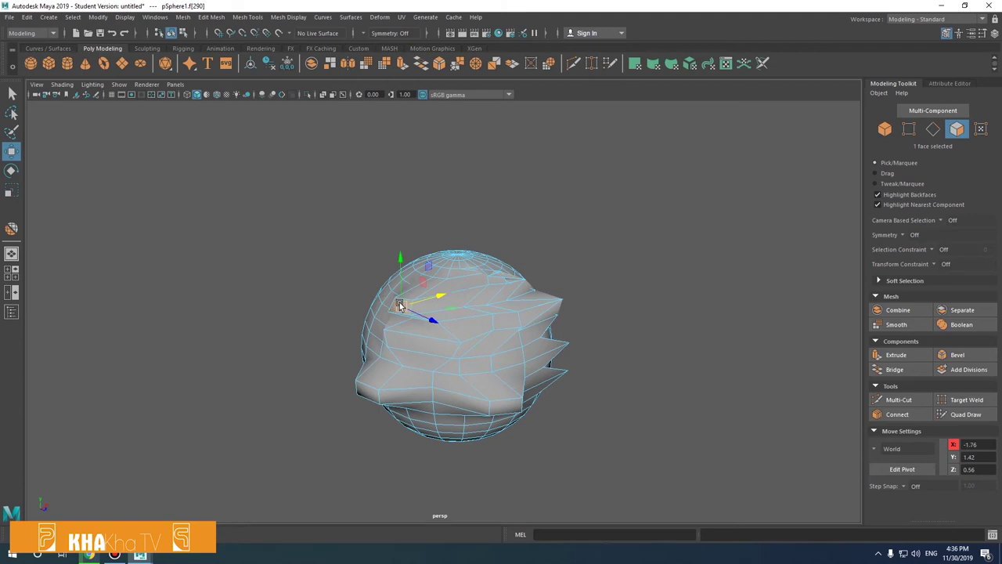
key(ctrl+z)
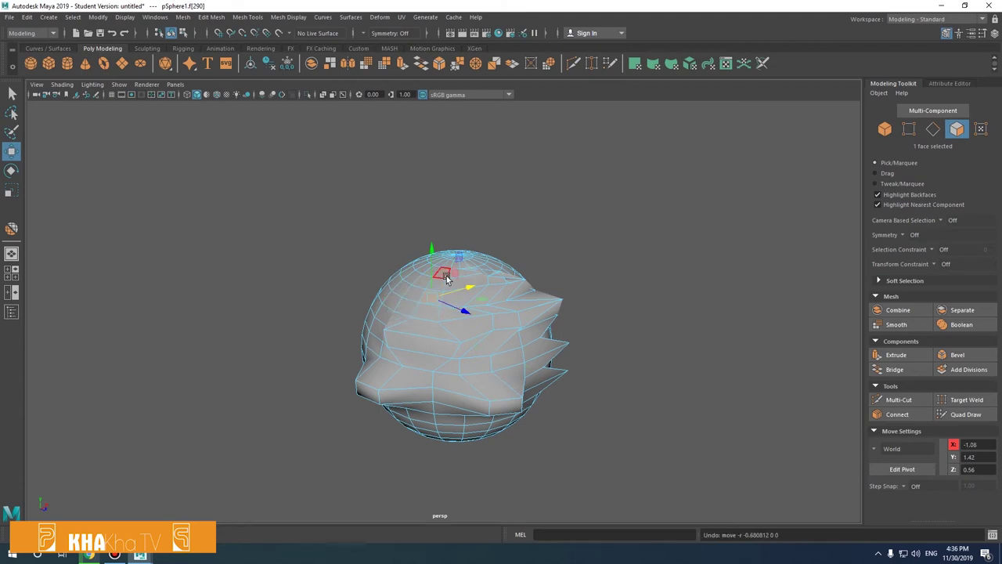
mouse_move(459, 259)
mouse_down()
mouse_move(523, 206)
mouse_move(528, 240)
mouse_up()
key(ctrl+z)
mouse_move(454, 280)
mouse_down()
mouse_move(506, 237)
mouse_move(510, 264)
mouse_up()
key(ctrl+z)
drag(432, 262, 432, 205)
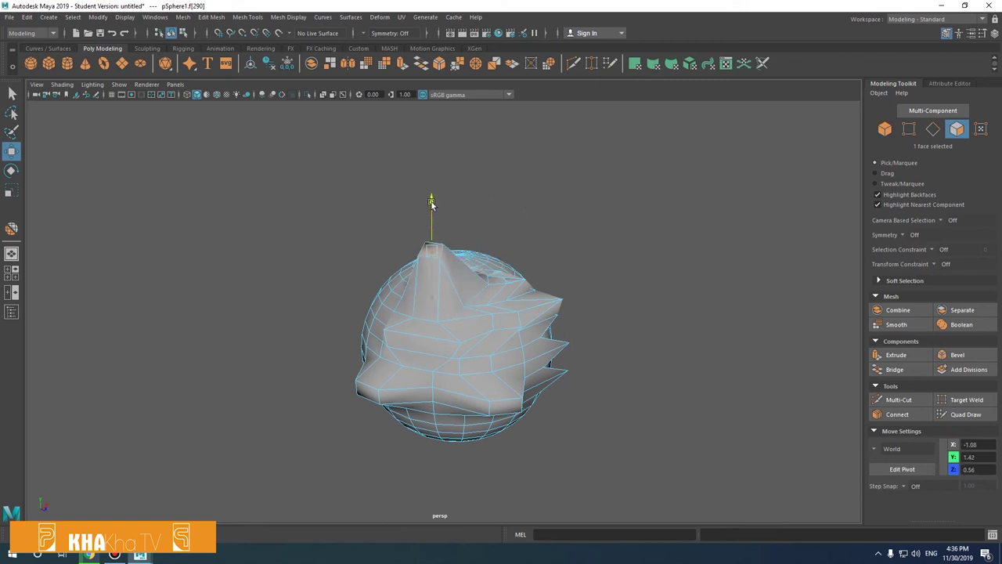
key(ctrl+z)
drag(467, 279, 503, 239)
key(ctrl+z)
drag(437, 287, 435, 198)
key(ctrl+z)
alt+drag(467, 260, 478, 247)
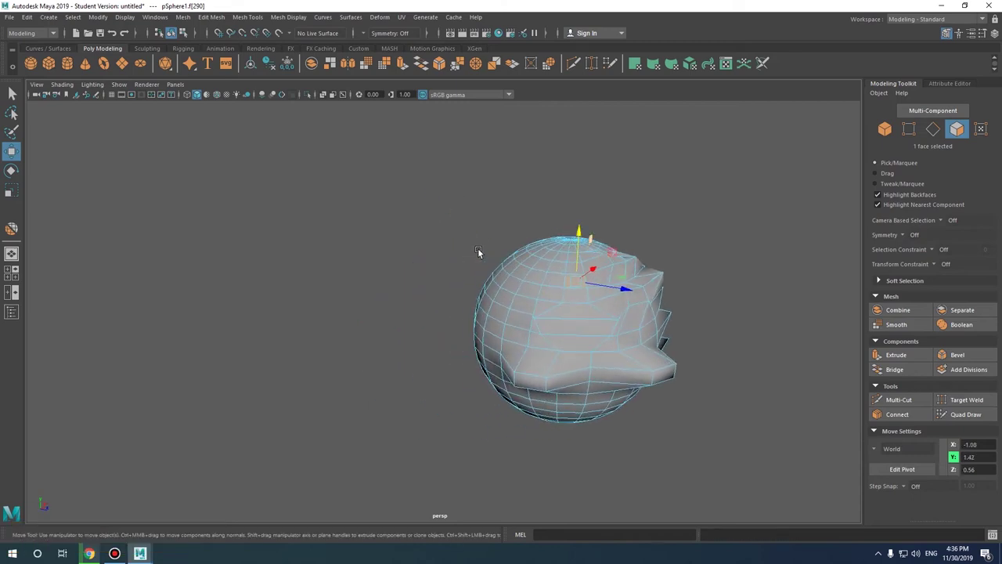
key(q)
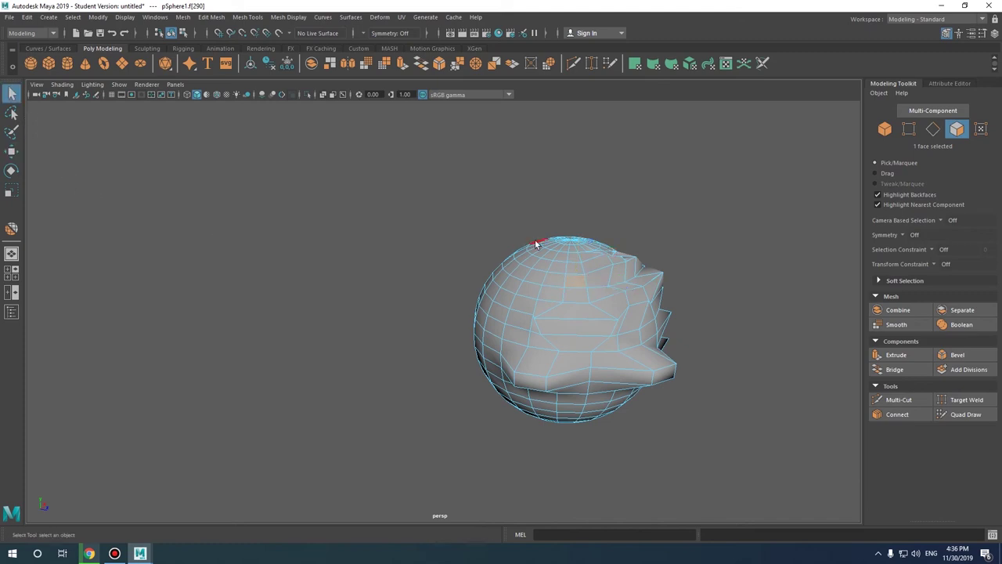
Switch to the left view, select the sphere in Object Mode, and assign a new Lambert material
key(space)
drag(536, 243, 491, 273)
drag(380, 236, 556, 394)
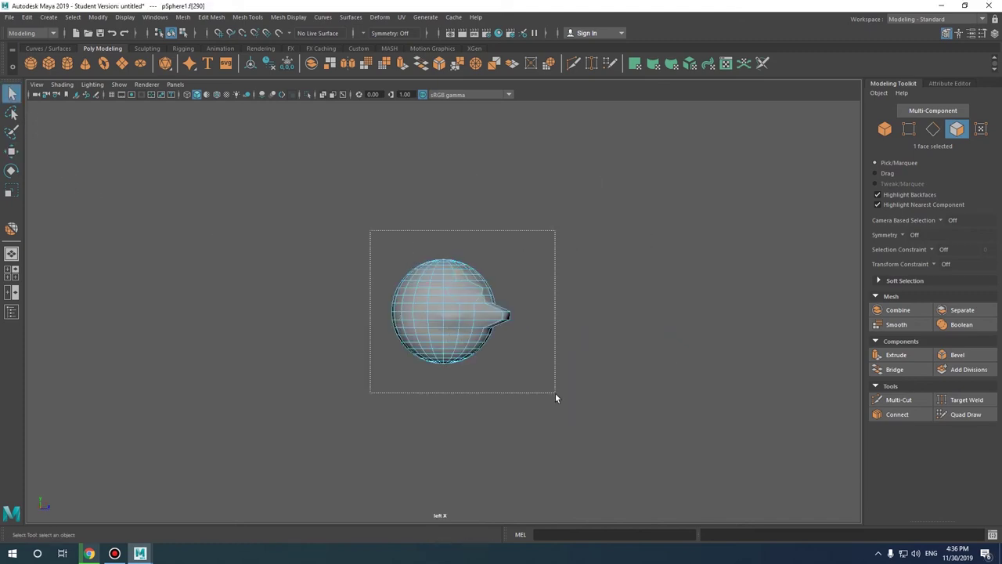
mouse_move(461, 267)
right_down()
mouse_move(512, 237)
mouse_move(514, 254)
right_up()
alt+drag(528, 267, 501, 290)
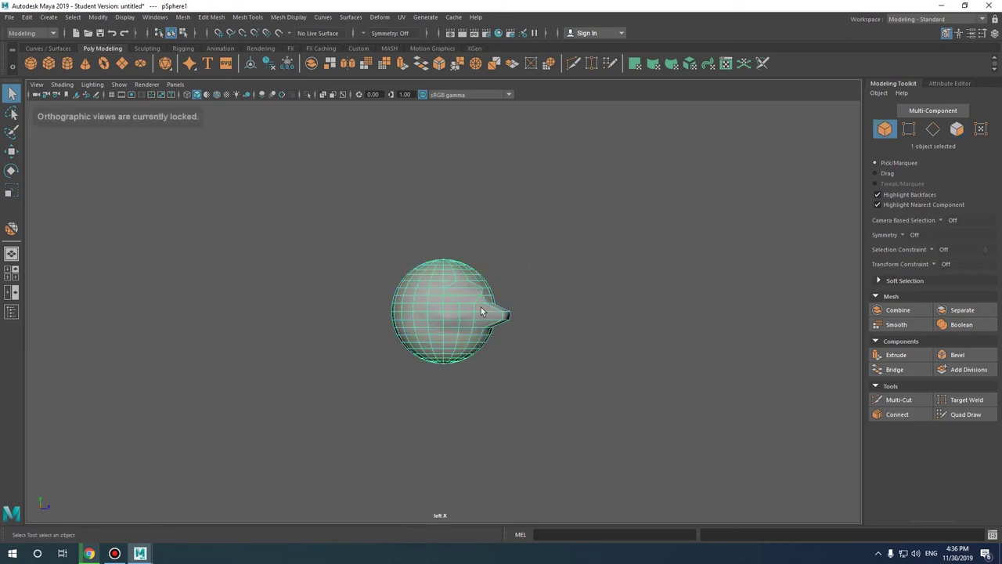
right_drag(488, 307, 519, 548)
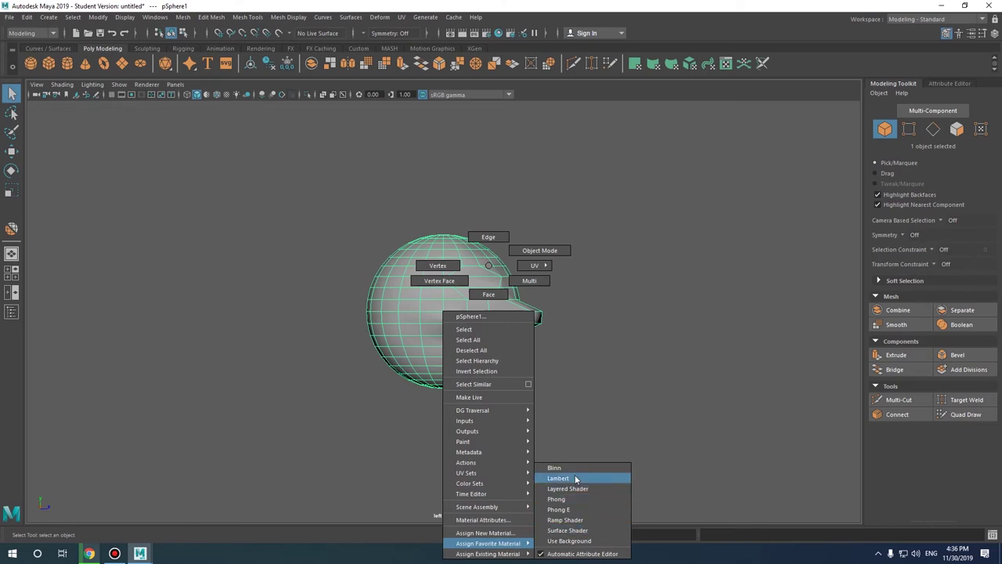
right_drag(519, 548, 574, 475)
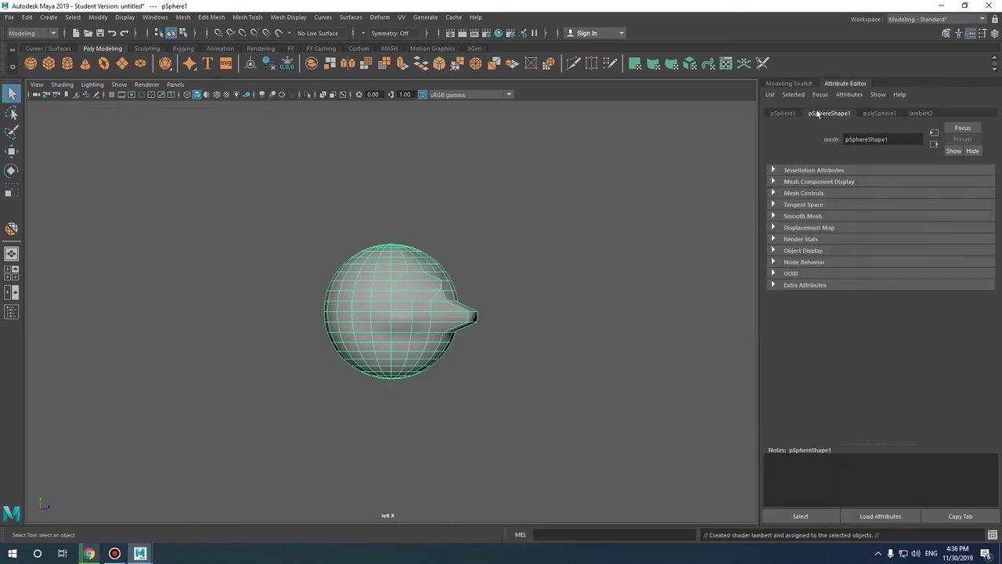
Set the lambert2 material's Color to bright red
click(783, 113)
click(823, 114)
click(920, 114)
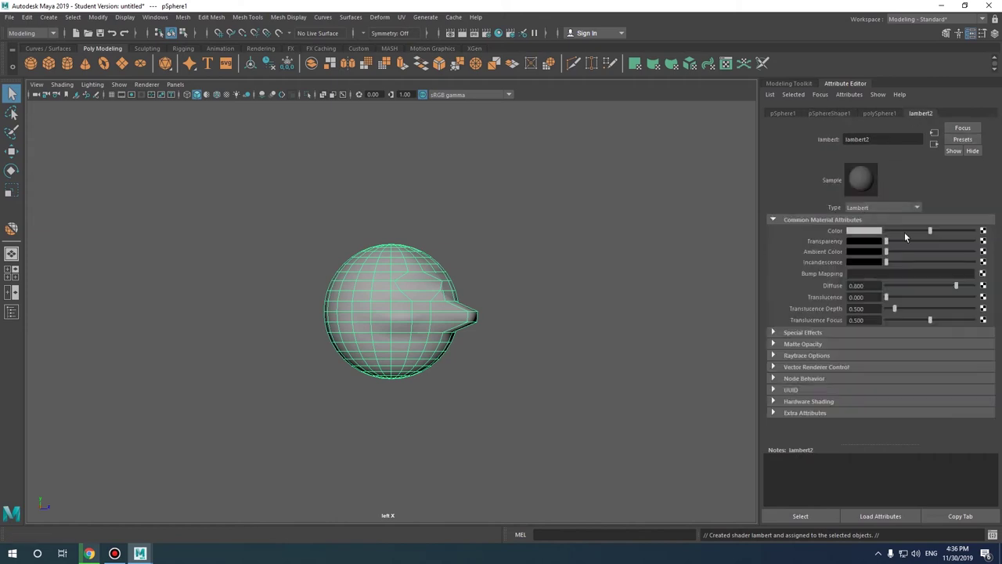
click(983, 231)
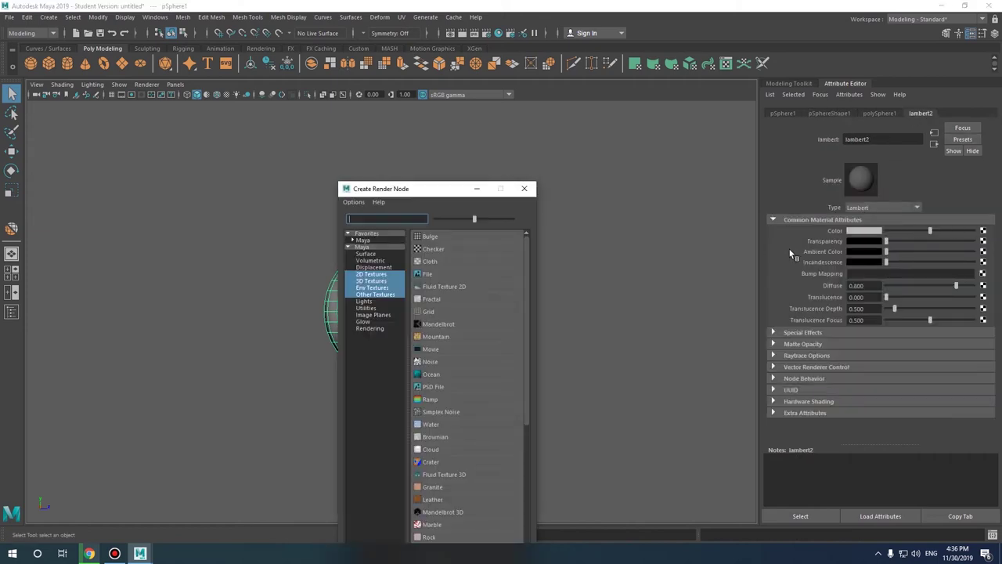
click(523, 188)
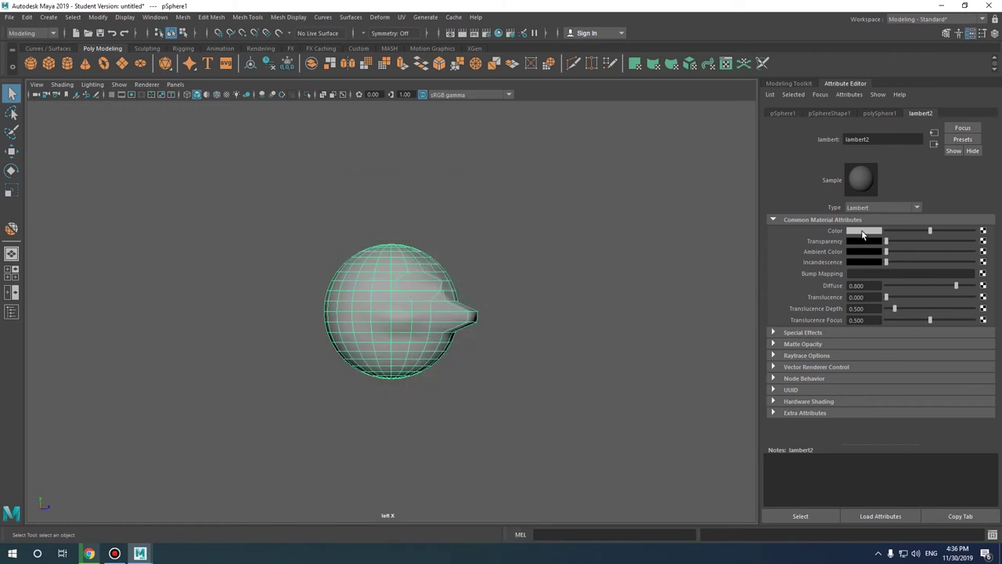
click(864, 232)
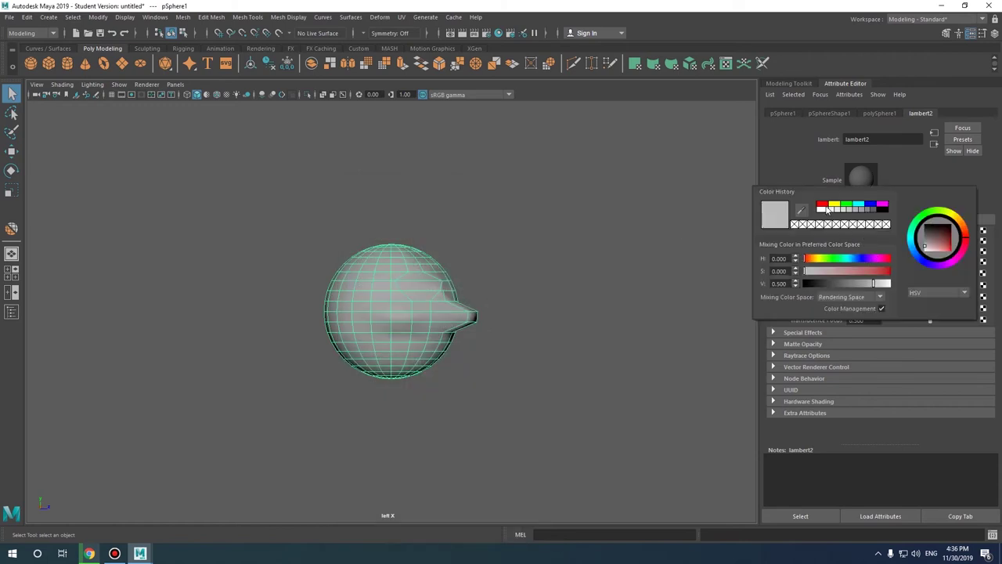
click(823, 207)
Adjust the material's Transparency and change its type to Blinn
mouse_move(887, 243)
mouse_down()
mouse_move(870, 245)
mouse_move(905, 241)
mouse_move(886, 254)
mouse_move(939, 251)
mouse_move(860, 263)
mouse_up()
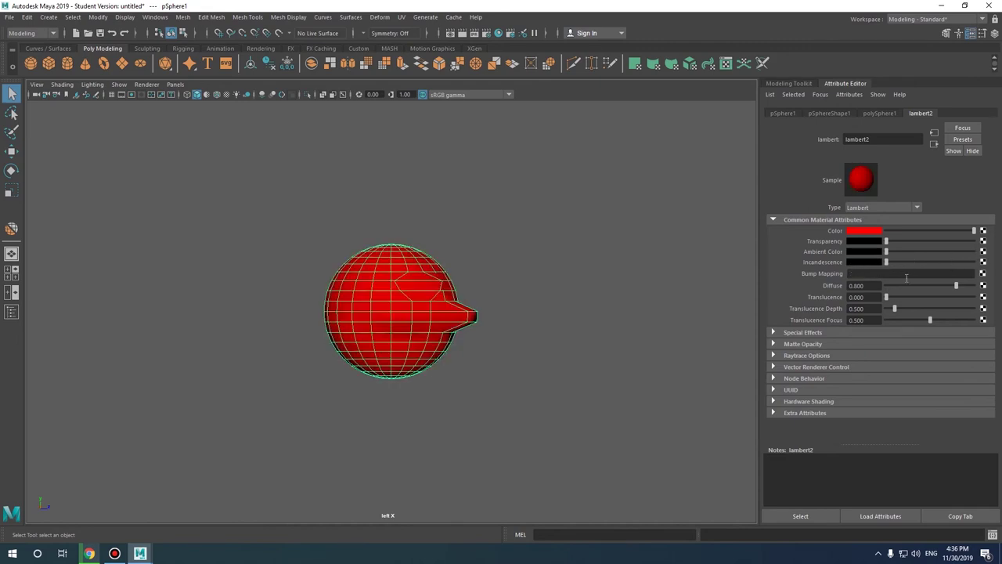
click(877, 207)
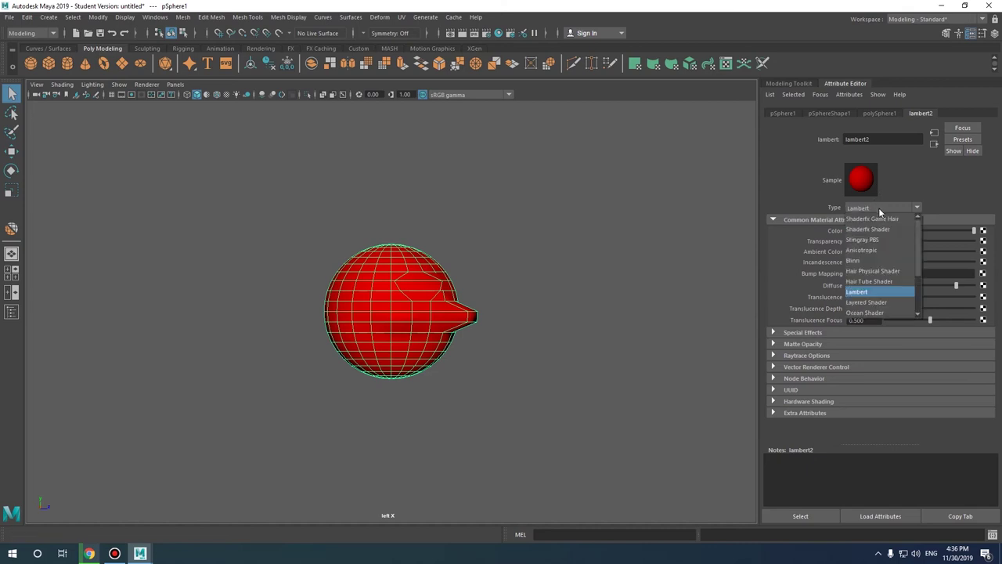
click(857, 260)
alt+drag(459, 315, 392, 328)
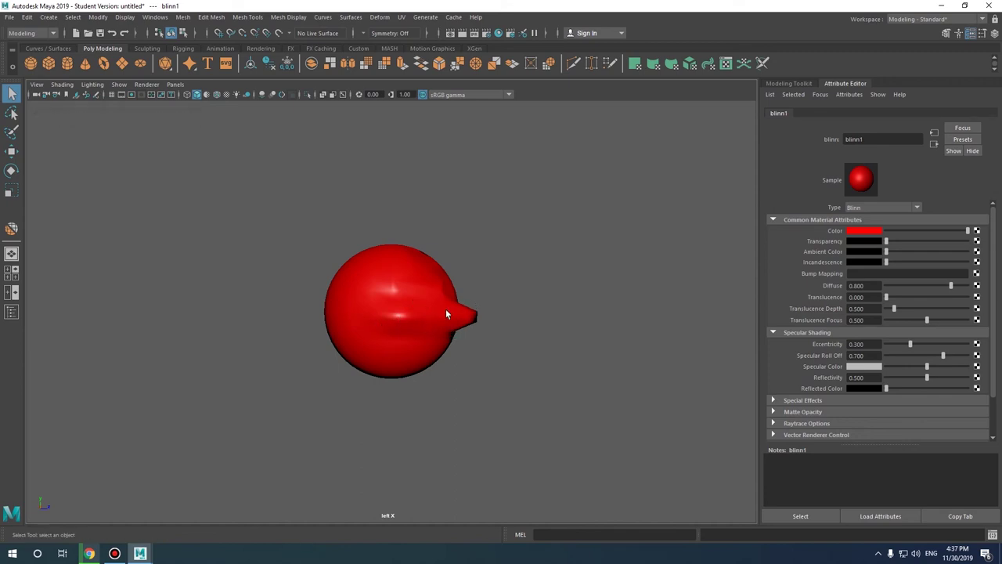
scroll(424, 290, up, 2)
scroll(424, 286, down, 2)
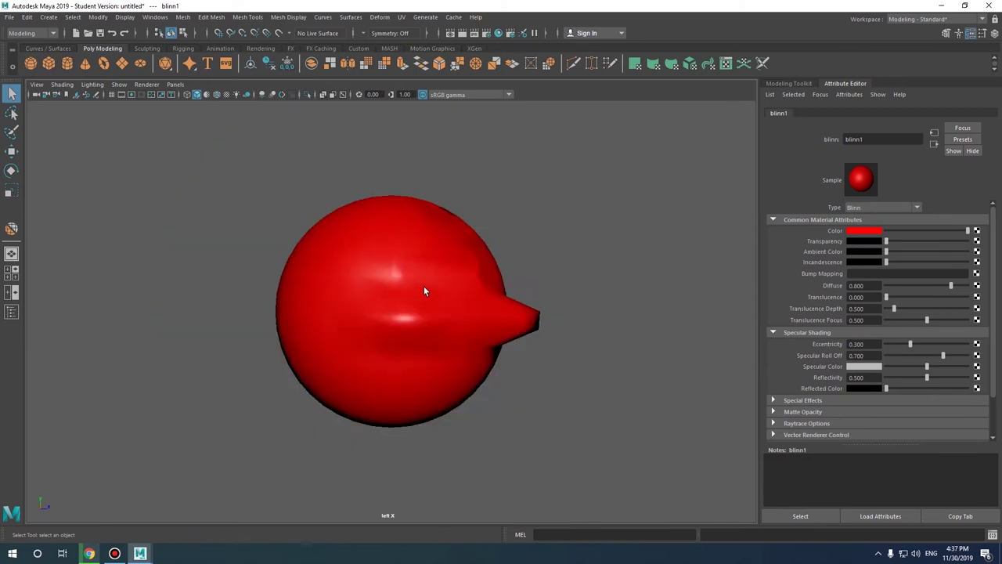
scroll(423, 286, down, 3)
alt+drag(424, 286, 437, 314)
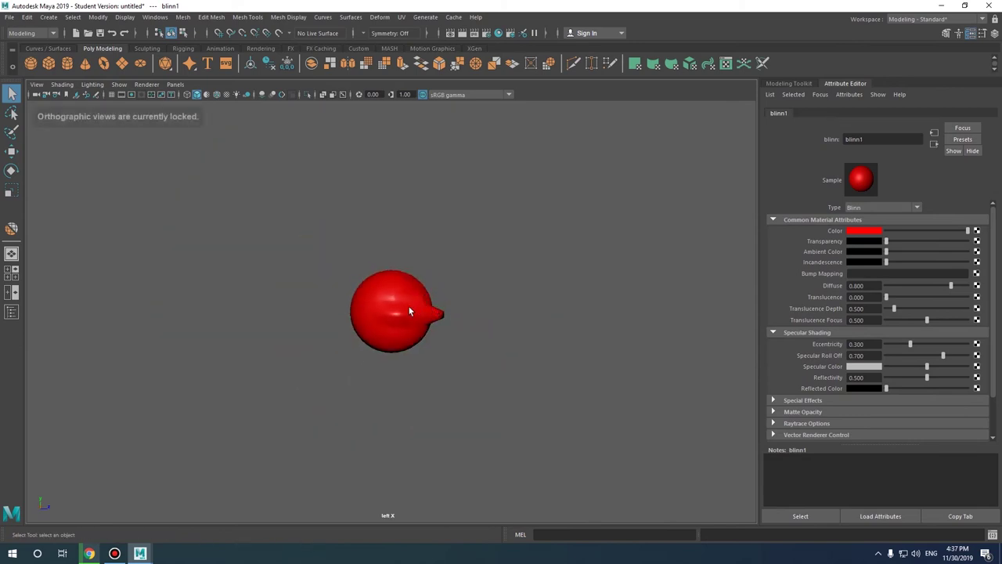
click(407, 310)
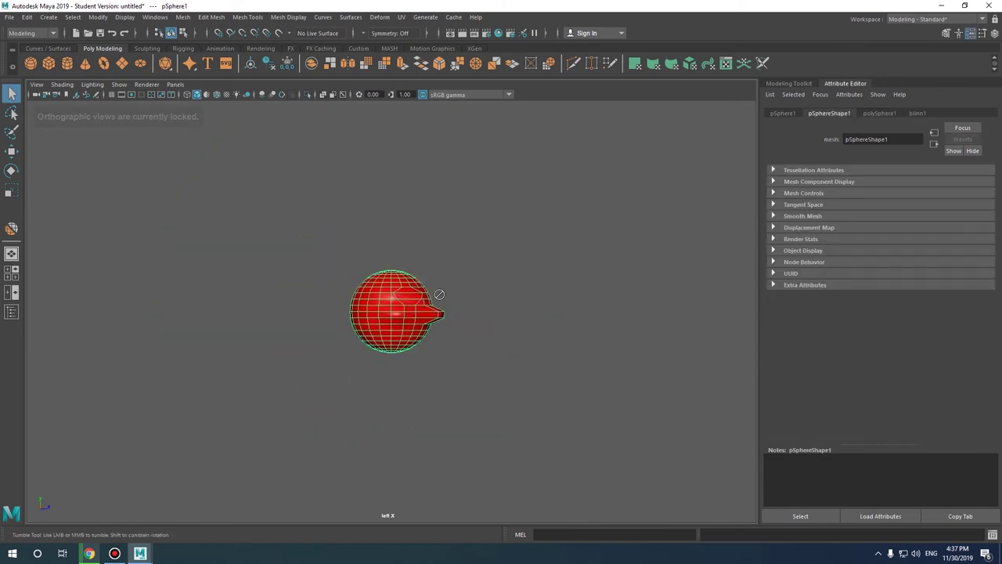
Zoom in and try rotating the sphere so its beak points up-left, then undo
key(space)
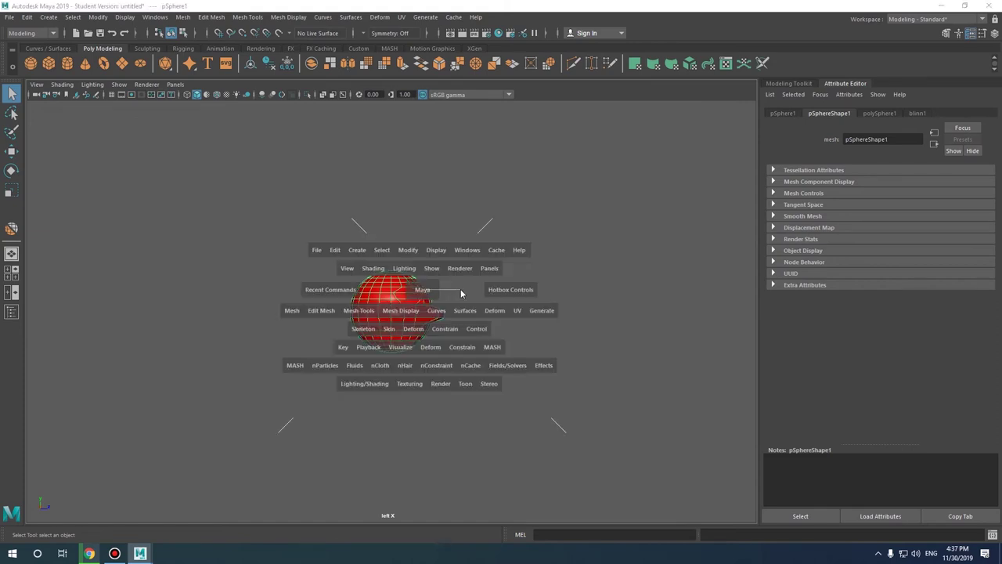
scroll(405, 287, up, 3)
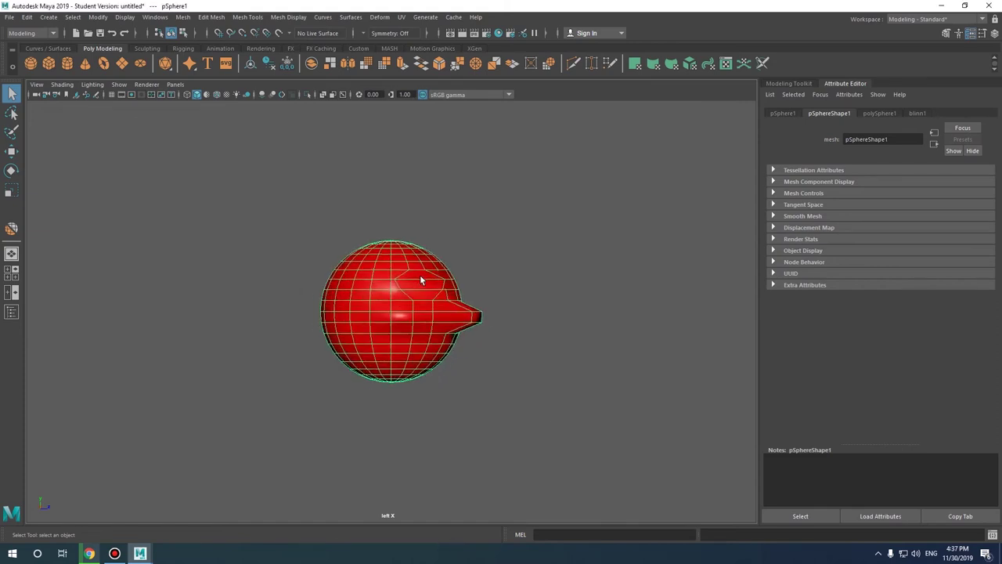
scroll(423, 281, up, 1)
click(11, 170)
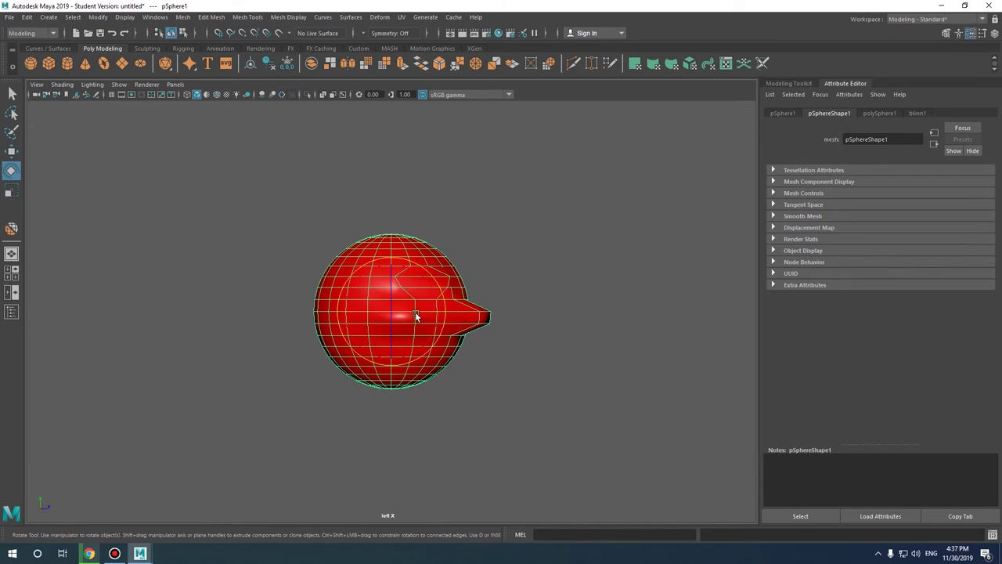
mouse_move(354, 286)
mouse_down()
mouse_move(418, 293)
mouse_move(358, 313)
mouse_move(373, 315)
mouse_up()
key(ctrl+z)
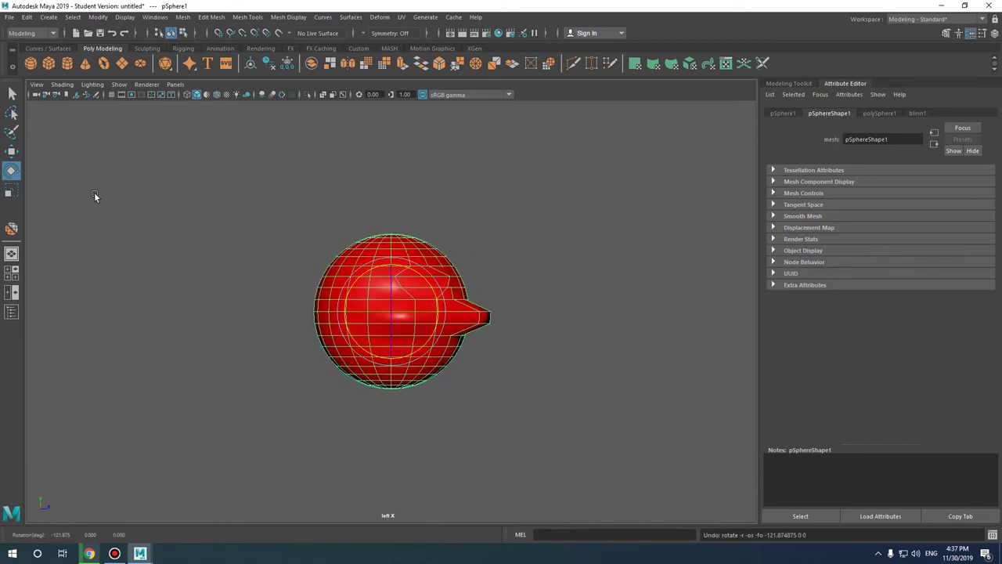
Try rotating the beak downward, undo it, and attempt to orbit the locked side view
click(12, 94)
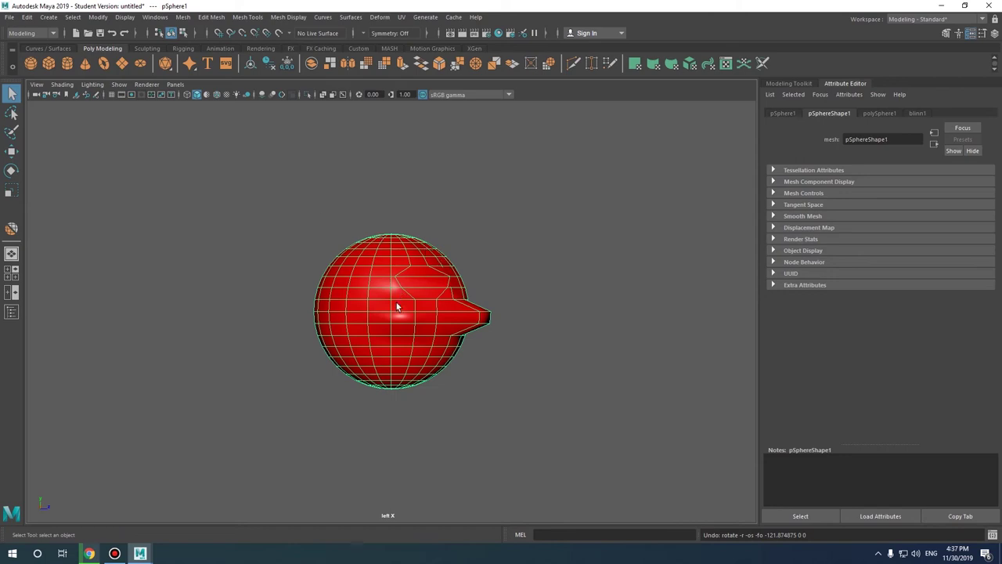
key(w)
key(e)
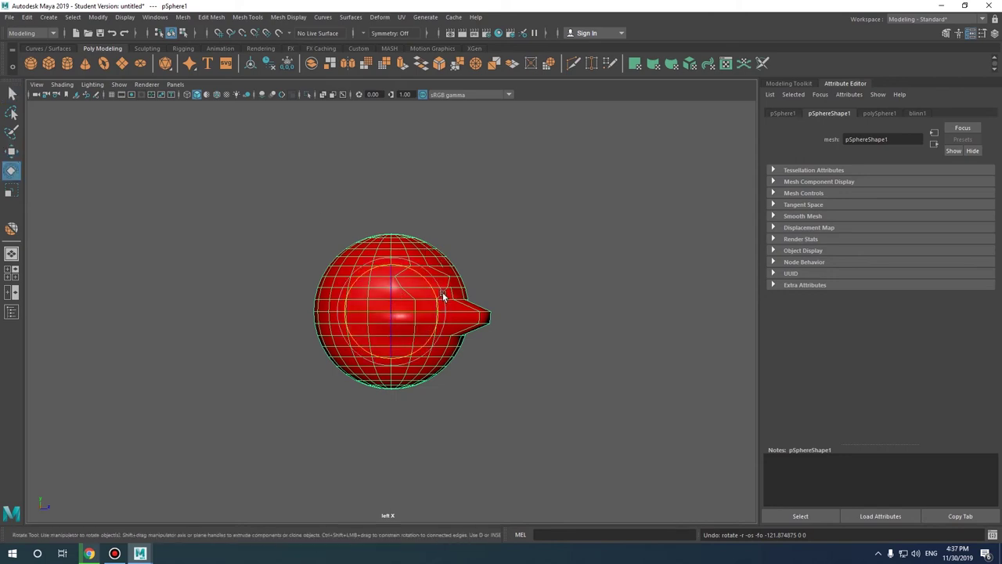
drag(442, 295, 417, 358)
key(ctrl+z)
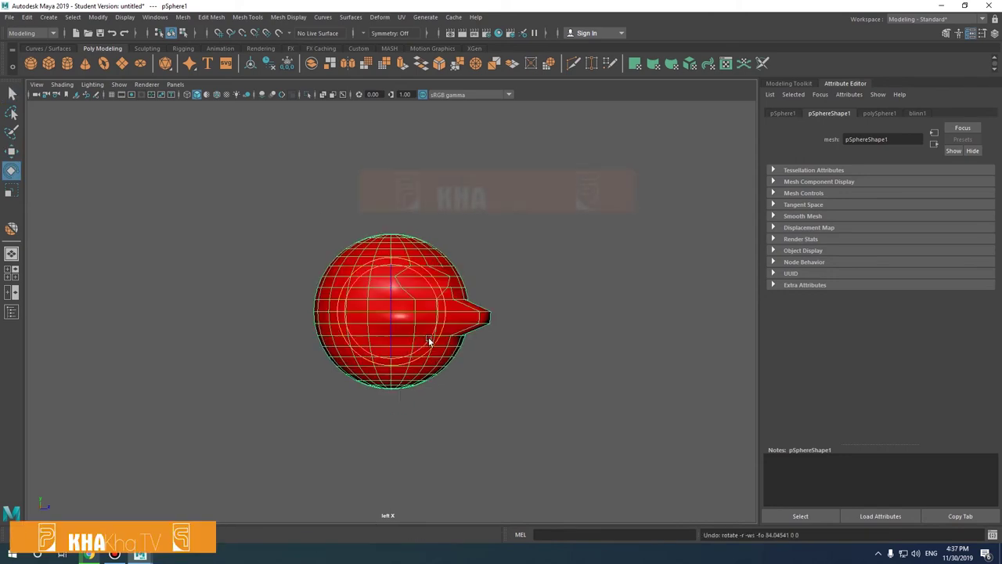
alt+drag(489, 324, 381, 318)
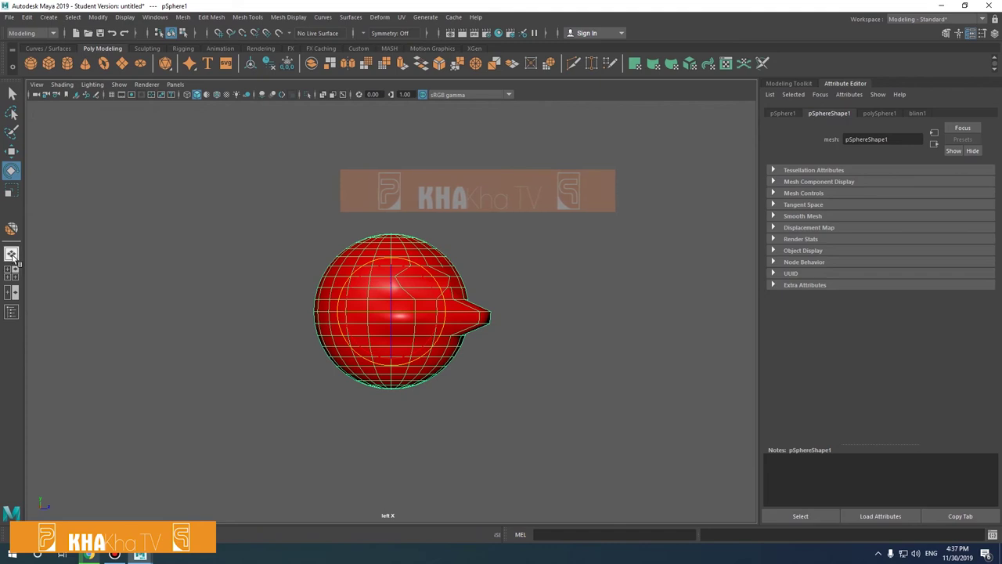
Cycle through single and four-view layouts, ending with the Outliner beside front and perspective panes
click(12, 254)
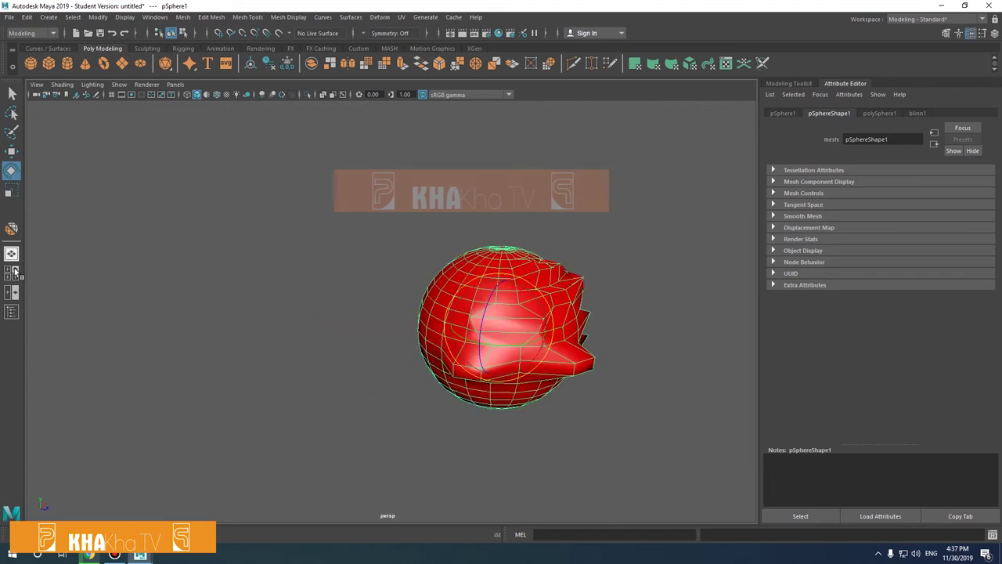
click(14, 271)
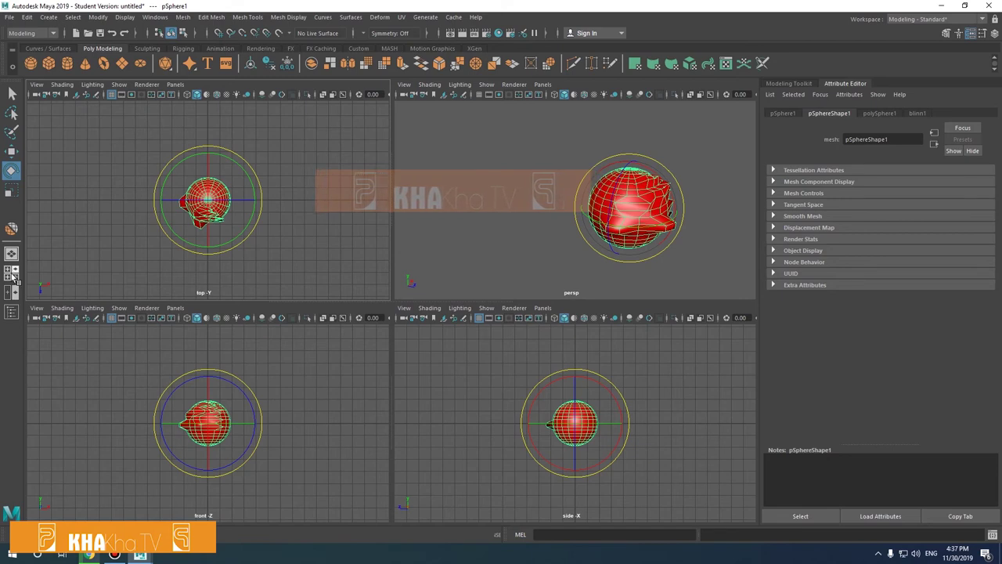
click(11, 292)
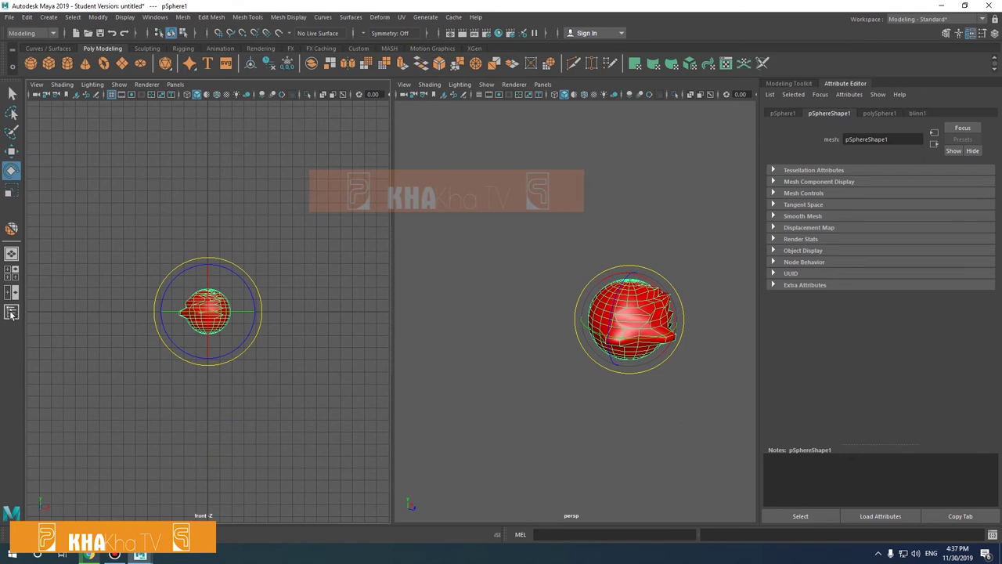
click(11, 312)
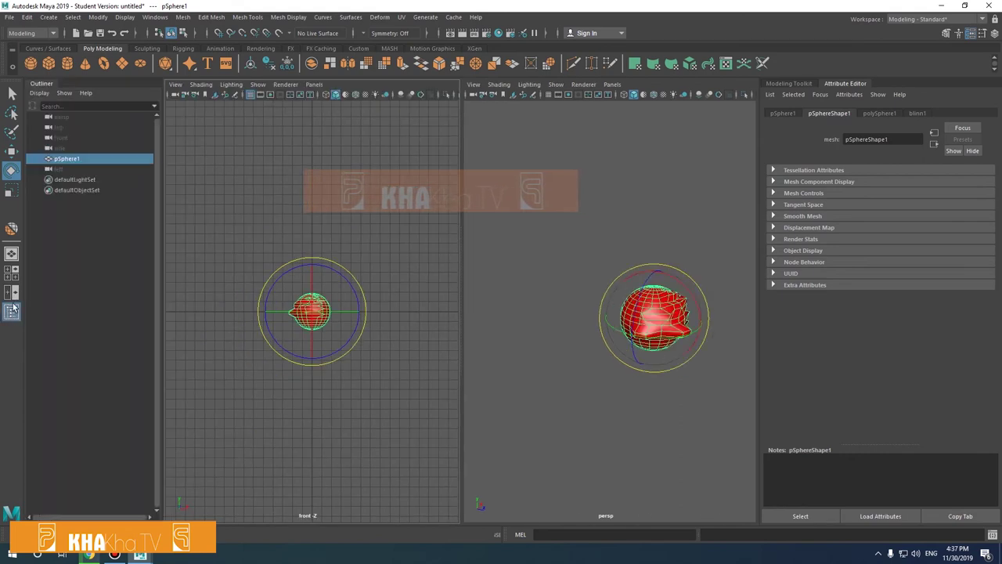
Browse the cameras and defaultLightSet in the Outliner, then switch to a single perspective view
click(56, 168)
click(63, 148)
click(66, 138)
click(68, 127)
click(70, 116)
click(55, 179)
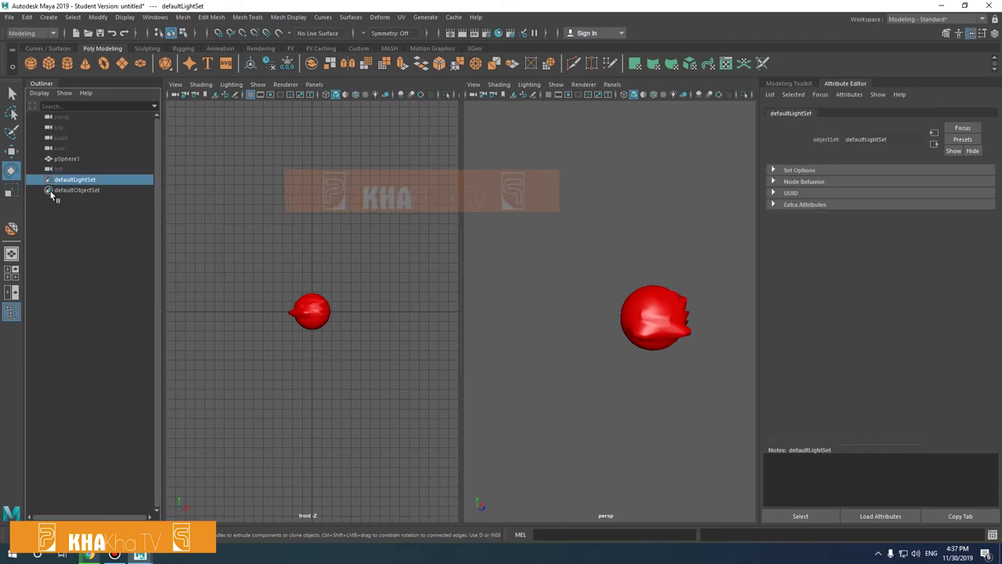
click(11, 253)
Select the sphere and toggle X-ray shading on and off to compare, ending with it off
mouse_move(460, 312)
alt+mouse_down()
mouse_move(576, 324)
mouse_move(488, 324)
mouse_move(569, 328)
mouse_move(618, 317)
mouse_move(648, 294)
mouse_move(595, 287)
alt+mouse_up()
click(628, 293)
click(595, 287)
click(502, 282)
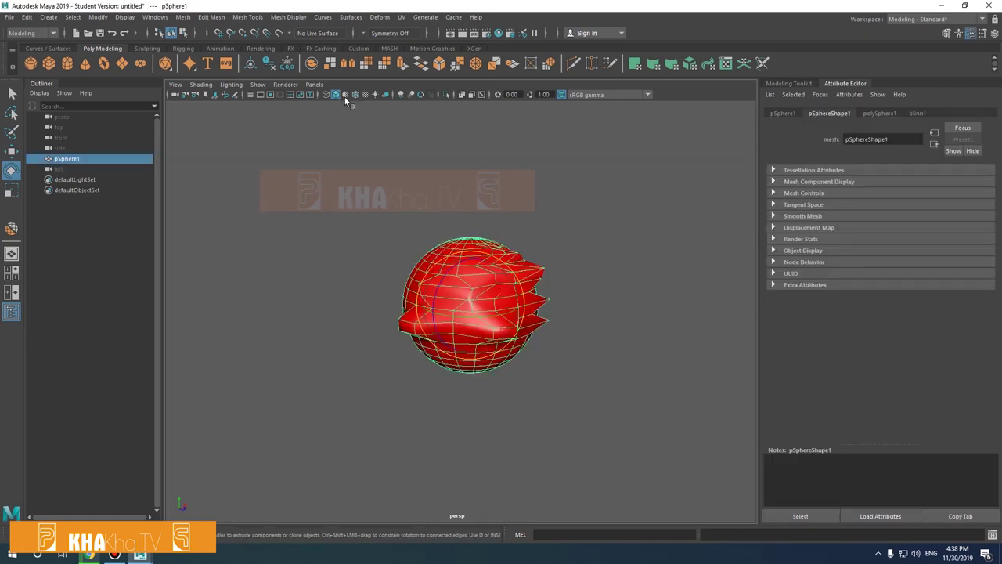
click(344, 95)
click(345, 95)
click(346, 95)
click(345, 94)
click(345, 95)
click(345, 95)
click(346, 95)
click(345, 94)
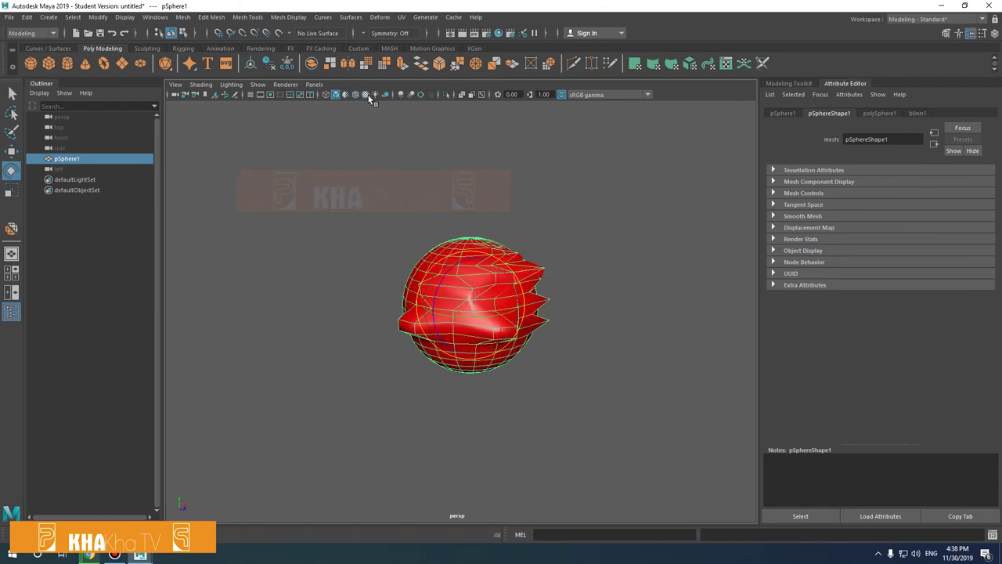
Preview the sphere unlit and as wireframe, then return to smooth solid shading
mouse_move(454, 287)
alt+mouse_down()
mouse_move(586, 253)
mouse_move(577, 276)
mouse_move(534, 233)
alt+mouse_up()
click(584, 219)
click(534, 232)
click(375, 94)
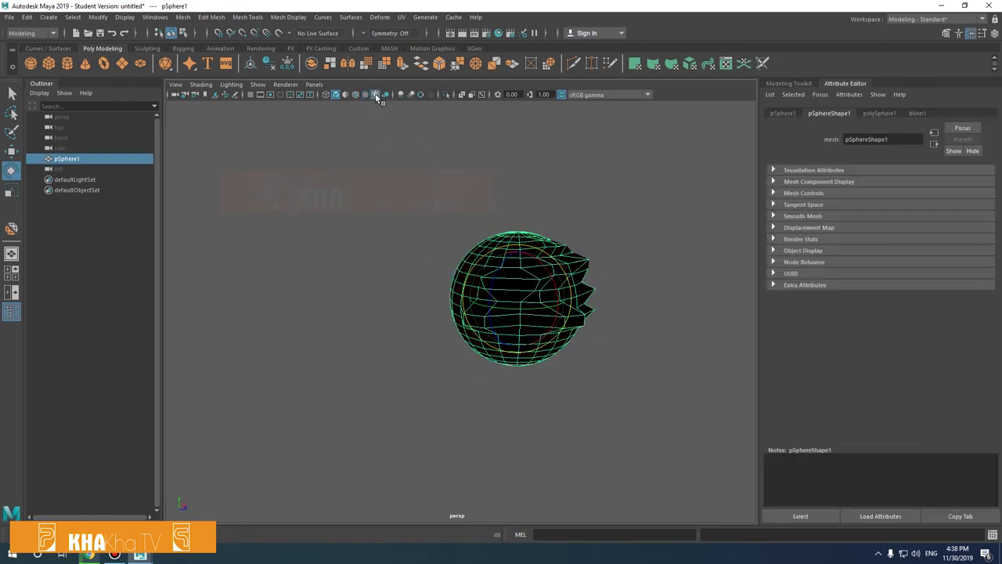
click(384, 94)
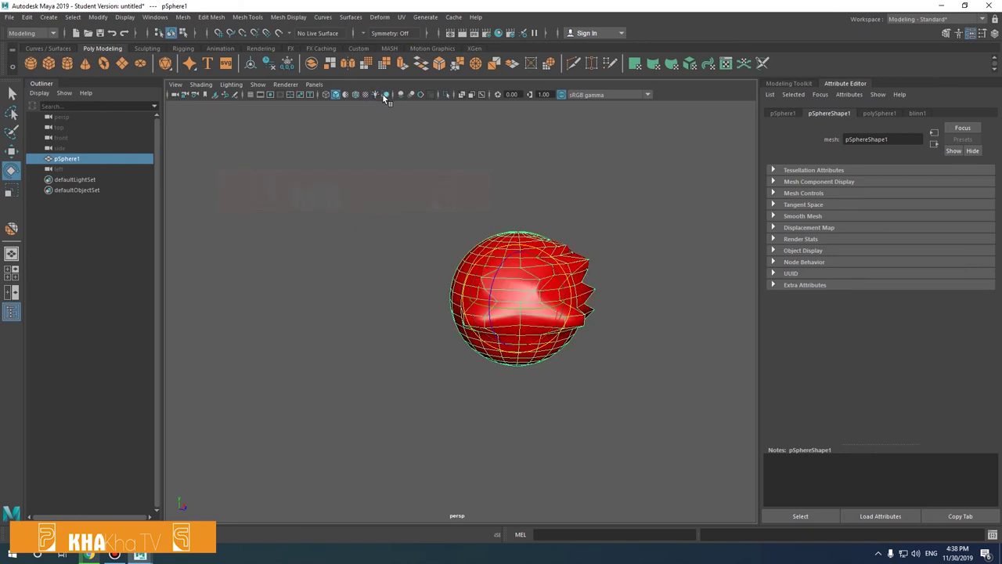
click(325, 95)
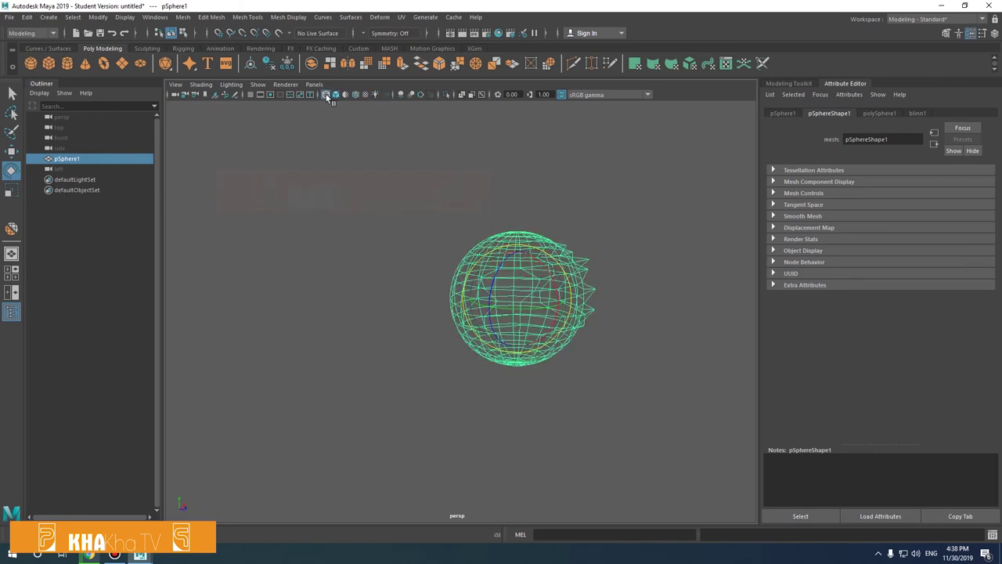
alt+drag(548, 290, 332, 134)
click(335, 94)
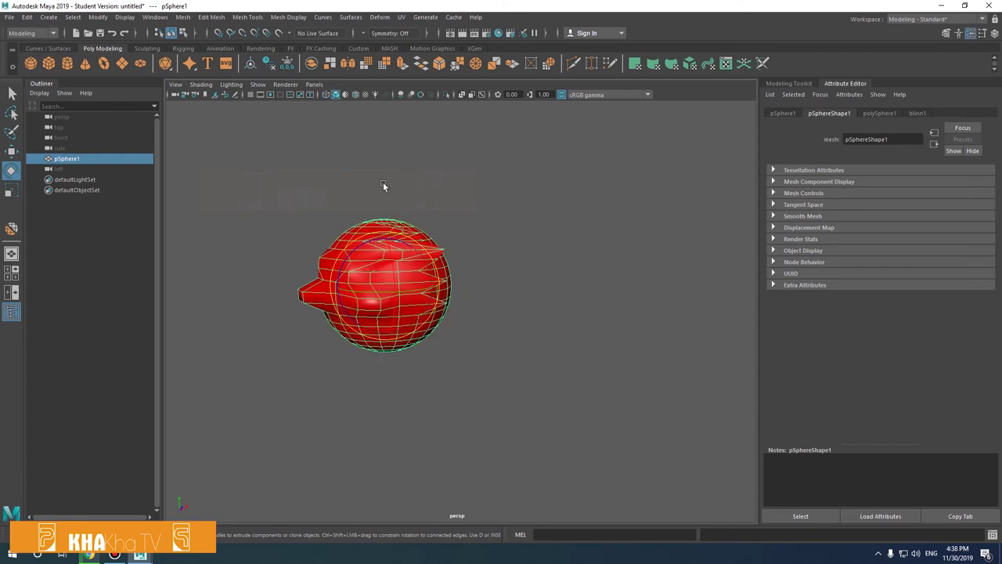
Reselect the sphere and pick a single face on it
alt+drag(383, 182, 448, 227)
click(557, 259)
alt+middle_drag(557, 260, 543, 330)
scroll(534, 323, up, 5)
scroll(534, 323, down, 4)
click(507, 311)
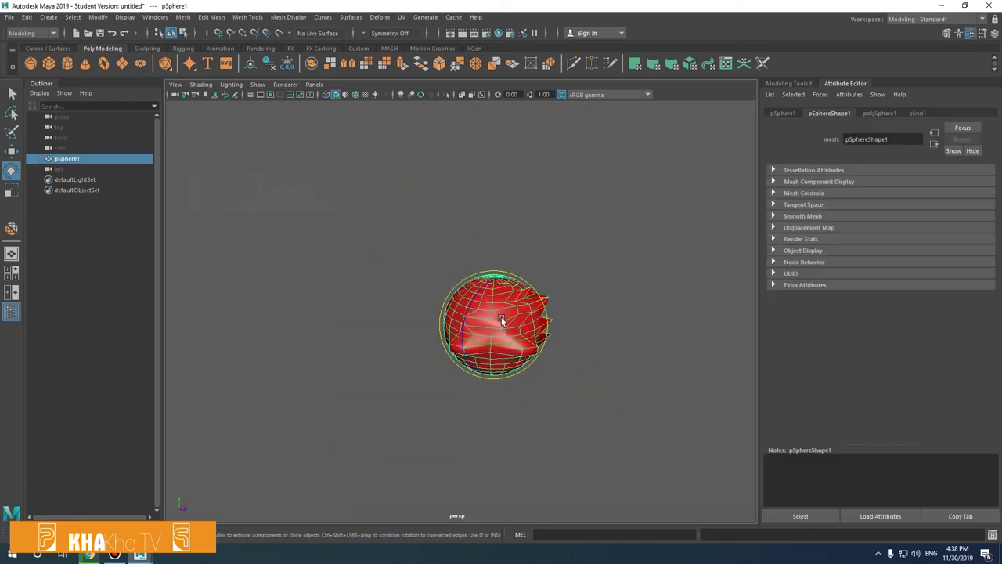
scroll(509, 312, up, 2)
scroll(516, 315, up, 3)
scroll(525, 309, down, 2)
click(531, 298)
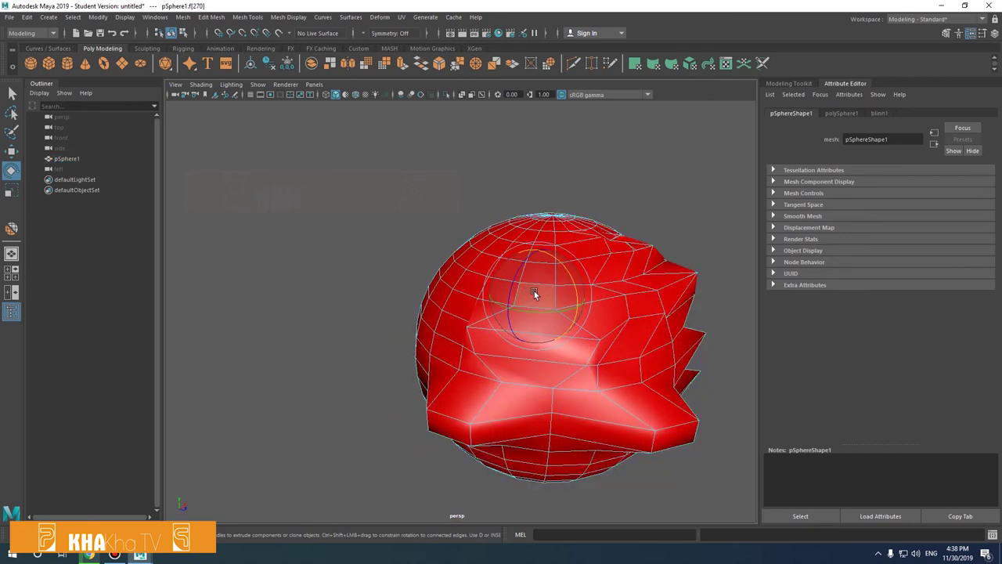
Move the selected face of the sphere to deform the mesh, then orbit to inspect it
key(w)
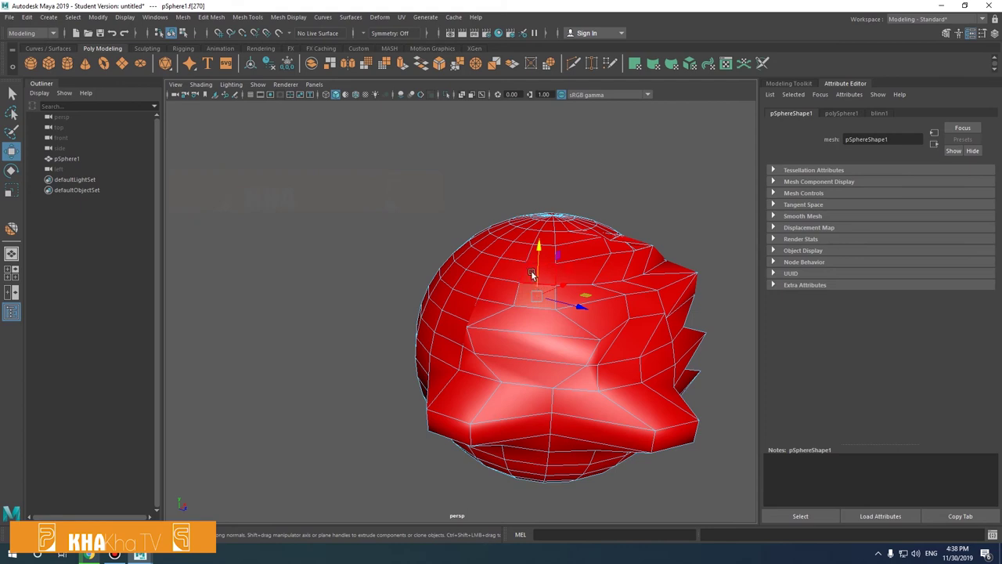
drag(550, 298, 468, 302)
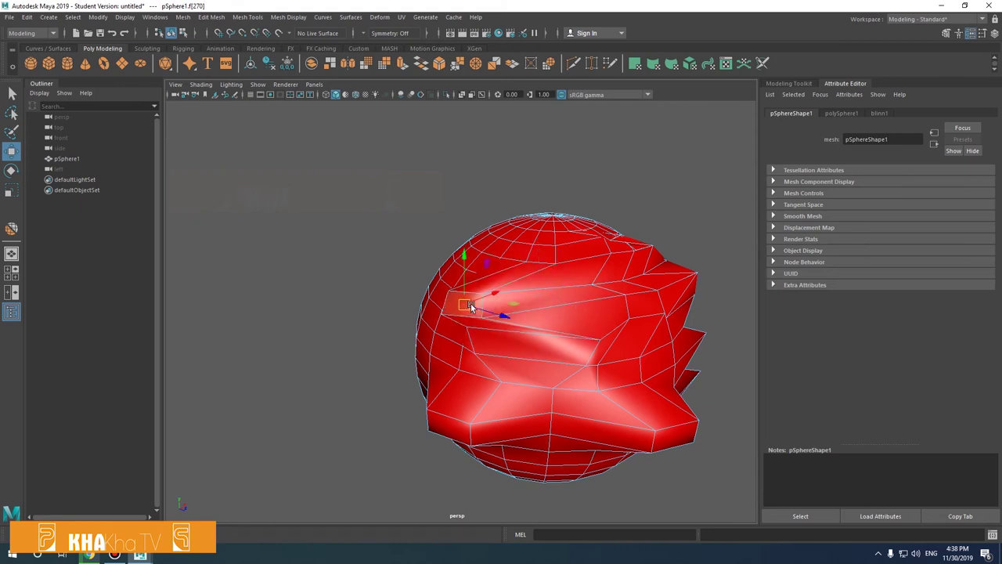
mouse_move(584, 278)
alt+mouse_down()
mouse_move(539, 279)
mouse_move(553, 277)
alt+mouse_up()
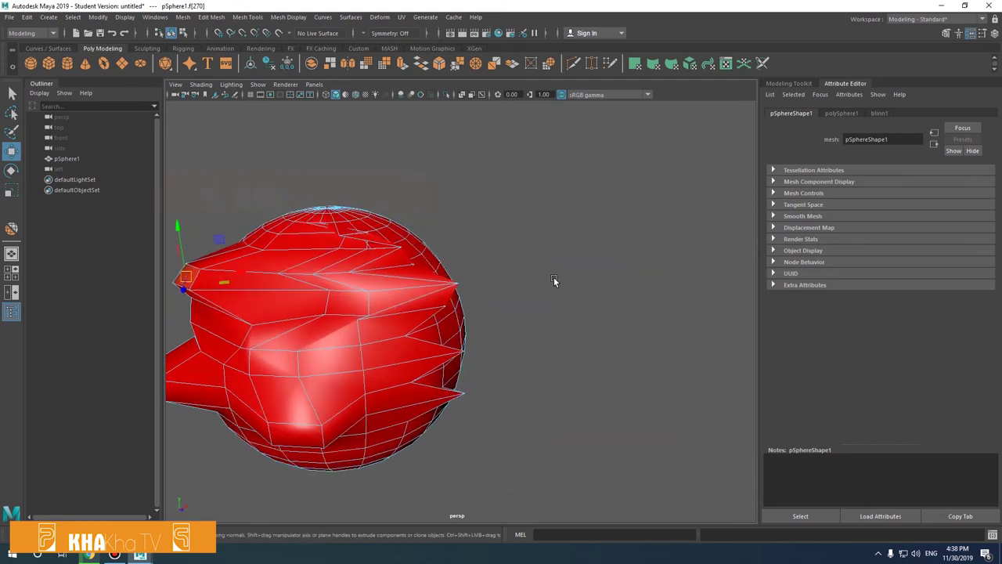
mouse_move(404, 242)
alt+mouse_down()
mouse_move(448, 245)
mouse_move(459, 291)
alt+mouse_up()
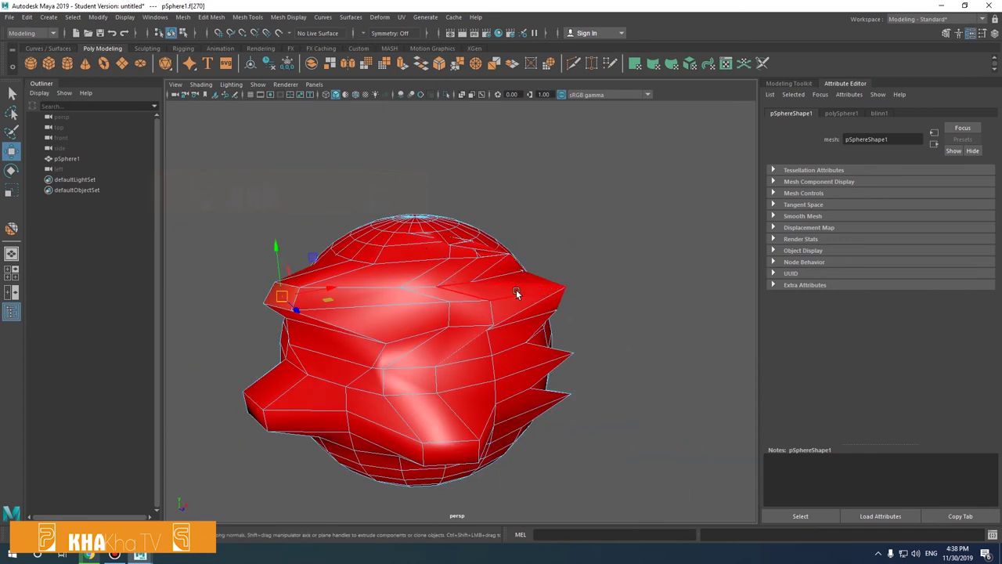
In the left side view, pull a face on the sphere's right edge out into a long spike
key(space)
drag(547, 276, 557, 276)
click(557, 275)
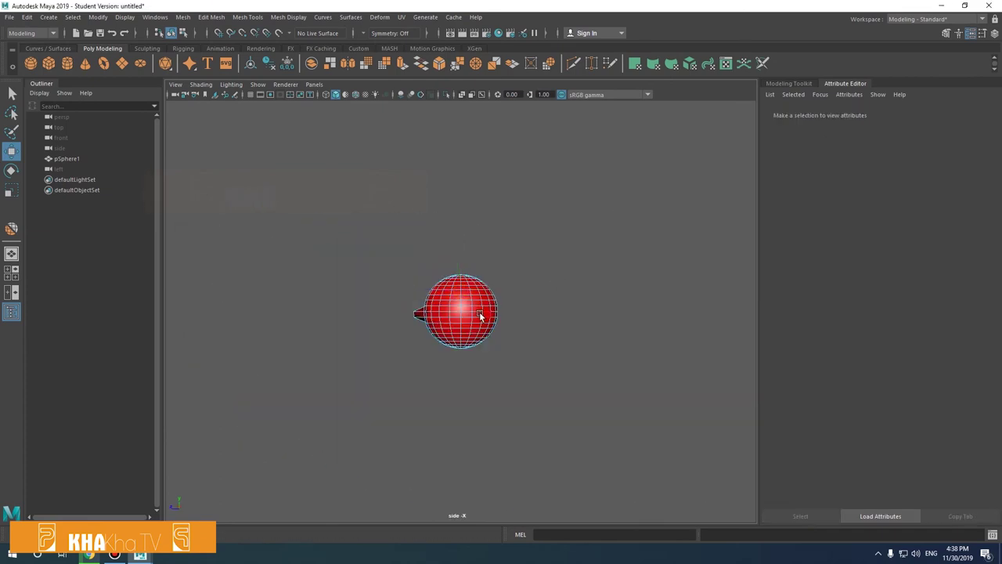
click(502, 306)
scroll(517, 309, up, 2)
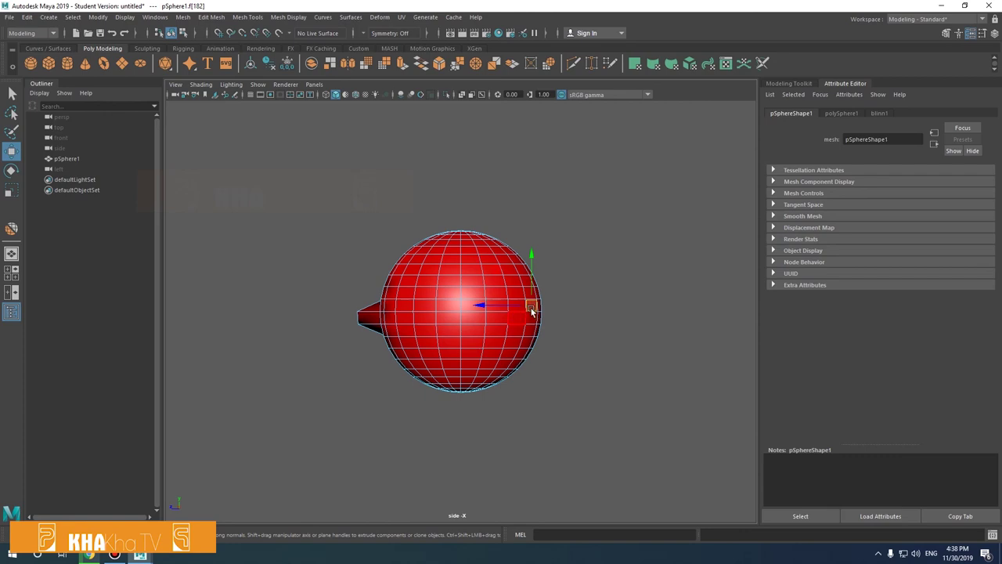
shift+drag(517, 306, 663, 306)
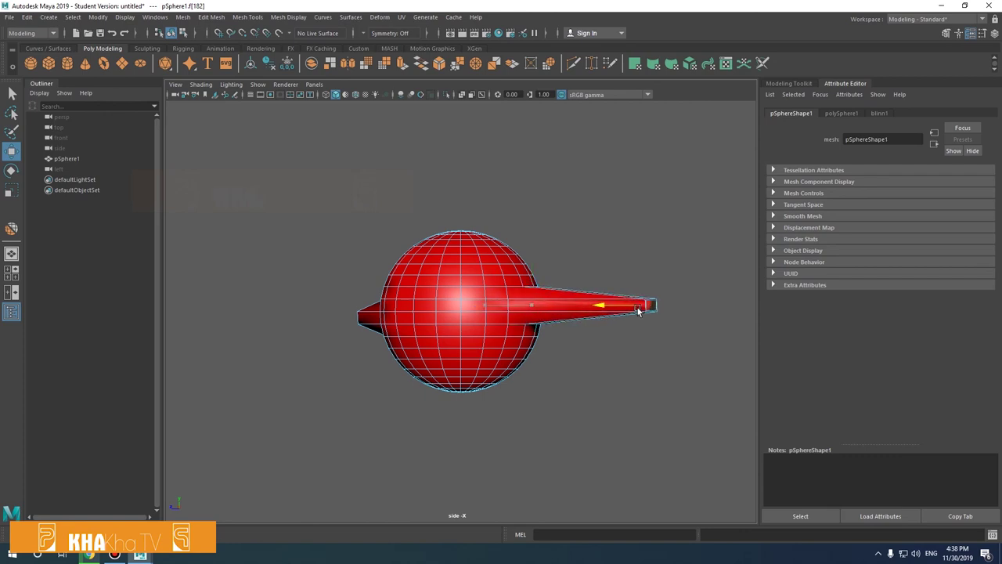
scroll(670, 305, down, 2)
scroll(603, 291, down, 1)
click(600, 308)
scroll(598, 310, up, 2)
scroll(597, 310, down, 3)
scroll(611, 304, up, 4)
Return the sphere to object selection and try orbiting the side view
right_drag(531, 307, 571, 249)
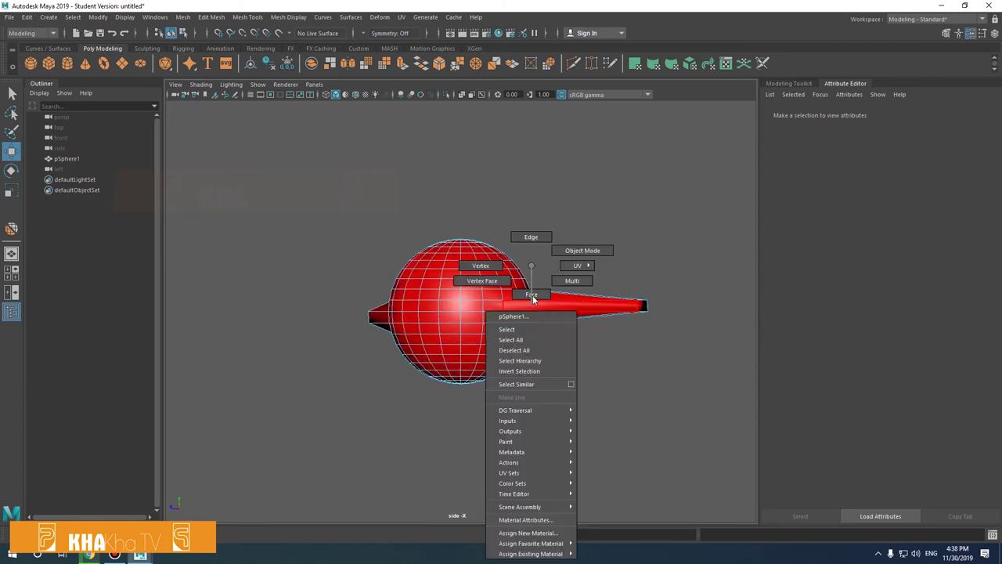
click(579, 252)
key(space)
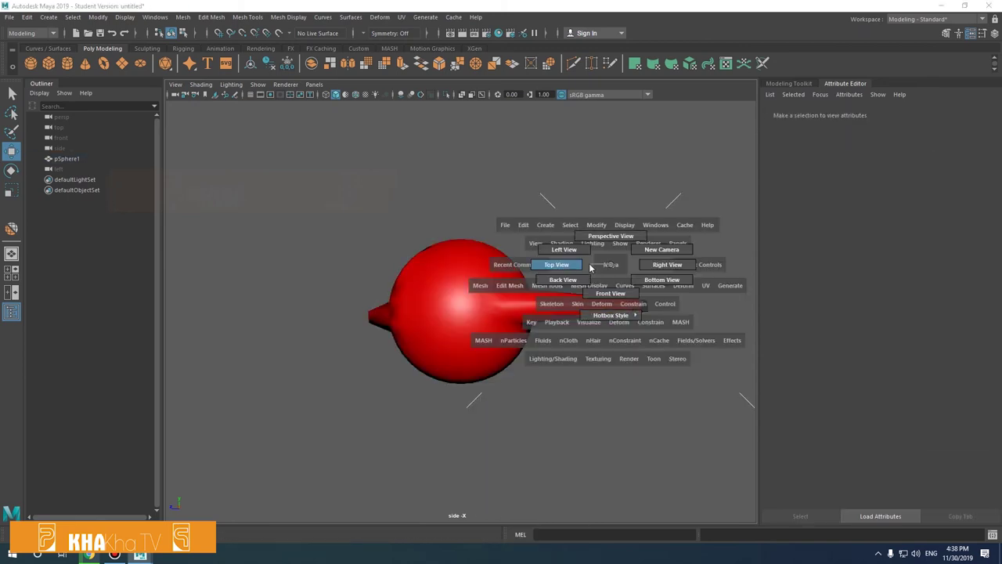
key(space)
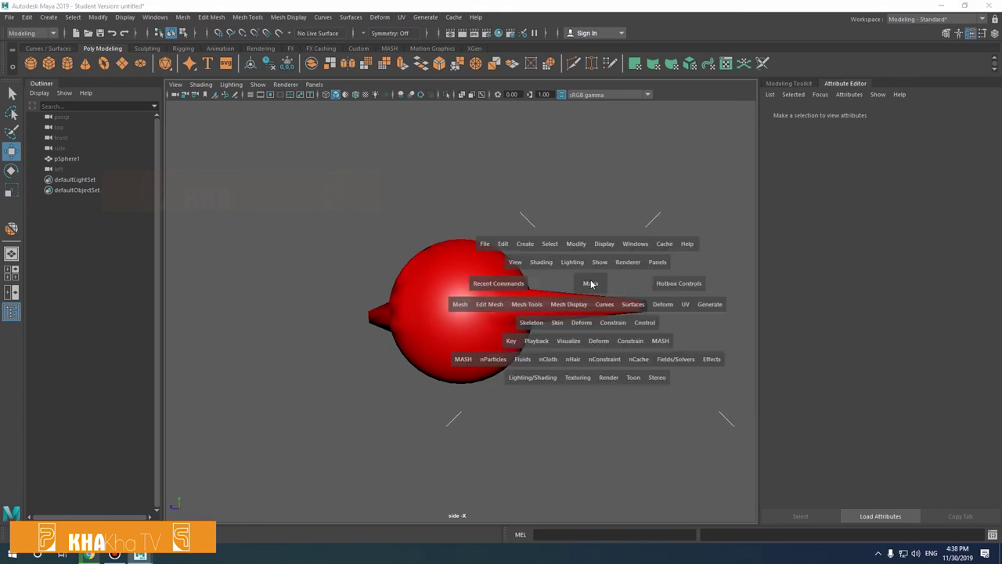
alt+drag(590, 281, 556, 280)
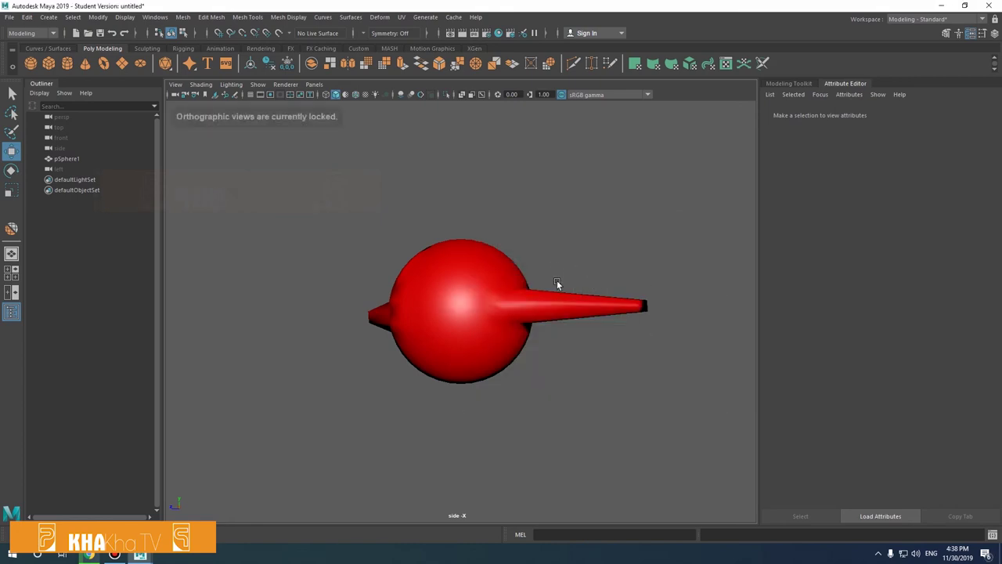
scroll(553, 285, up, 3)
scroll(552, 285, down, 5)
click(452, 321)
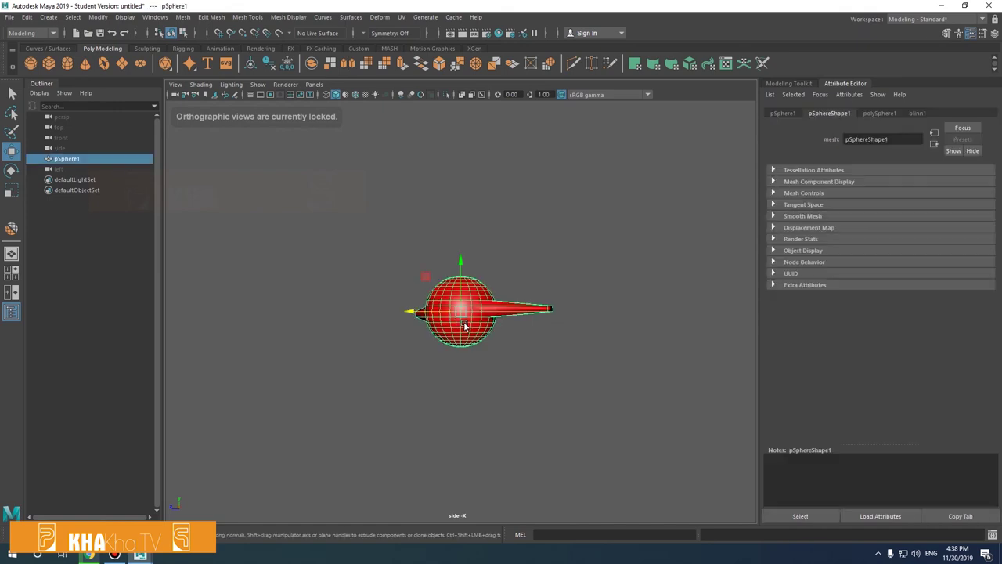
click(528, 275)
click(458, 313)
key(ctrl+z)
key(ctrl+z)
key(ctrl+z)
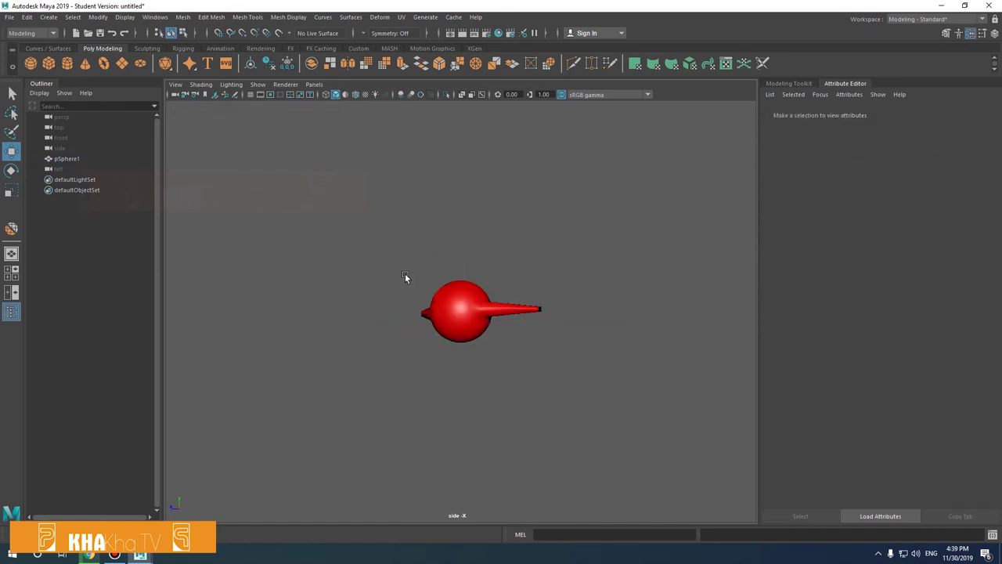
Pick the Rotate tool and select the sphere in the side view
scroll(473, 314, up, 5)
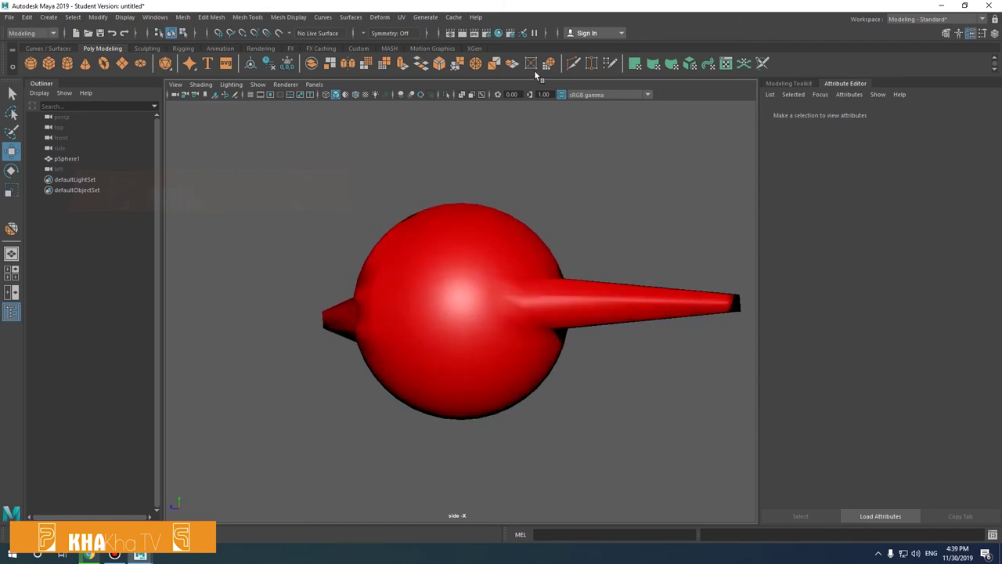
scroll(463, 291, down, 2)
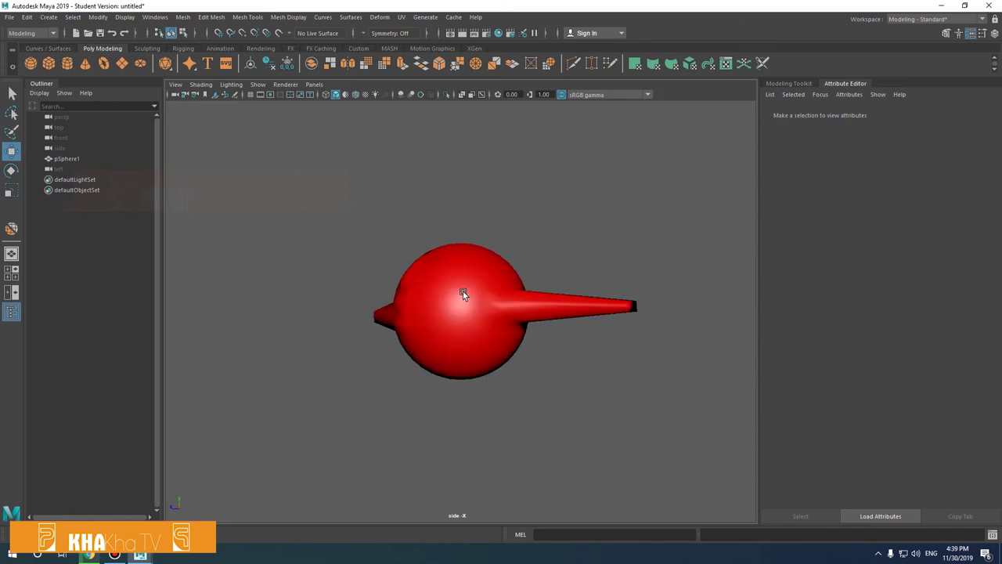
scroll(471, 275, down, 3)
alt+drag(485, 277, 535, 275)
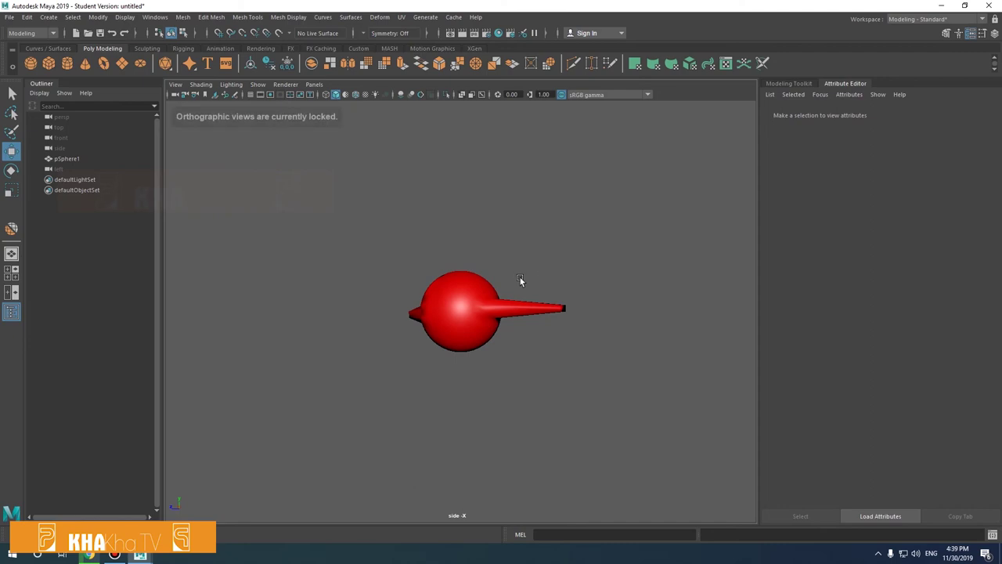
click(498, 307)
click(534, 263)
click(11, 171)
click(505, 305)
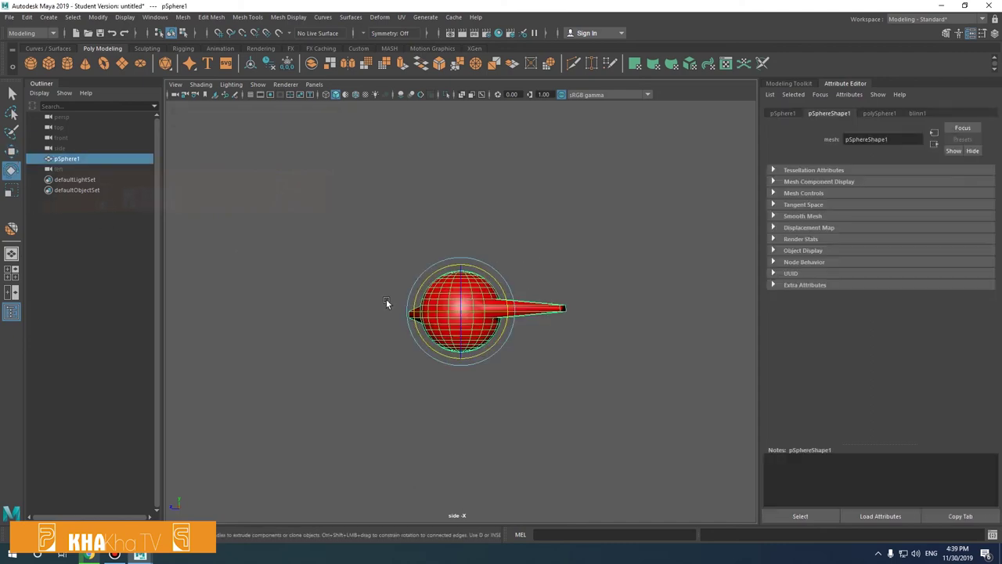
Switch to the perspective view and orbit to see the spiked sphere side-on
click(11, 253)
alt+drag(543, 353, 392, 349)
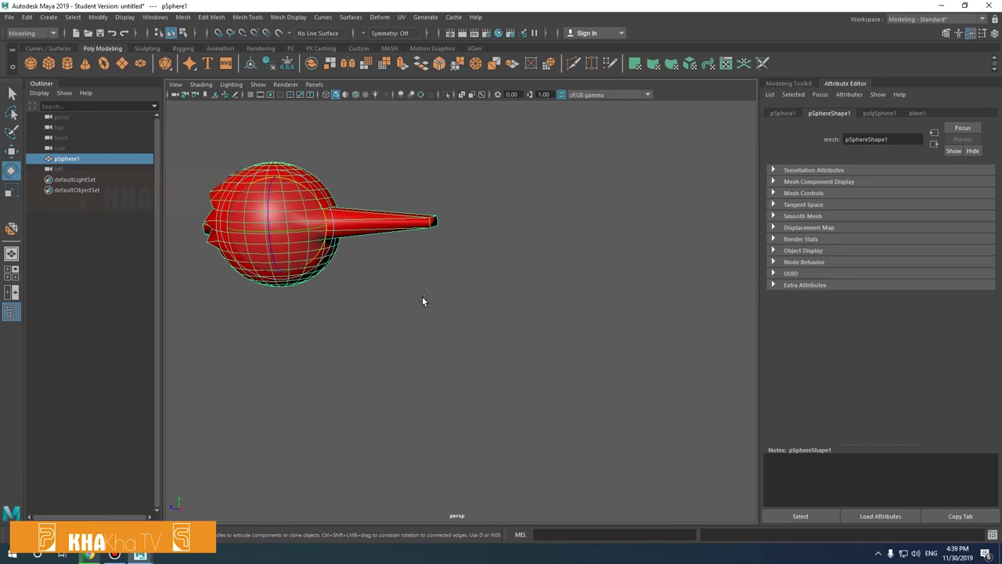
click(379, 196)
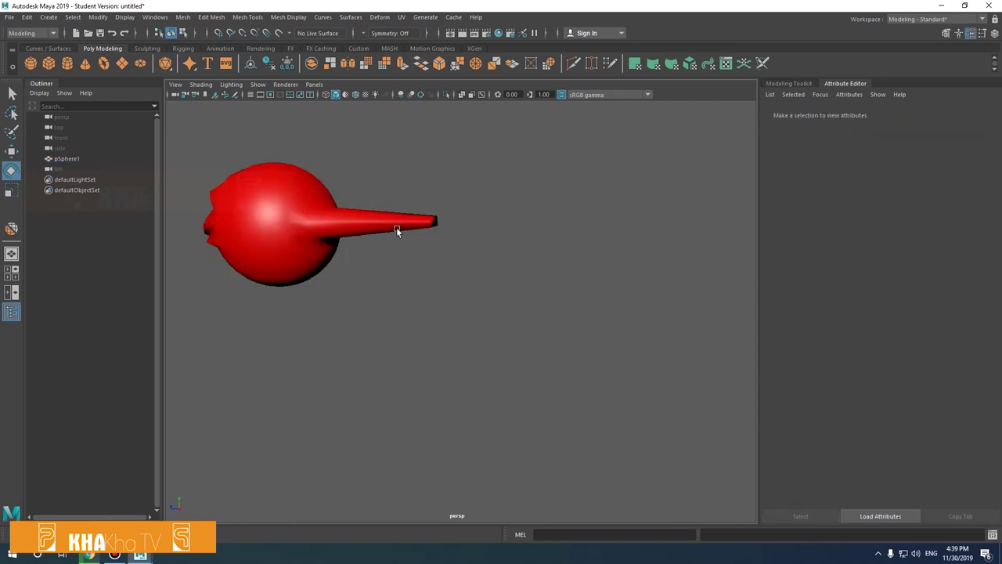
click(396, 230)
click(451, 228)
scroll(419, 276, down, 4)
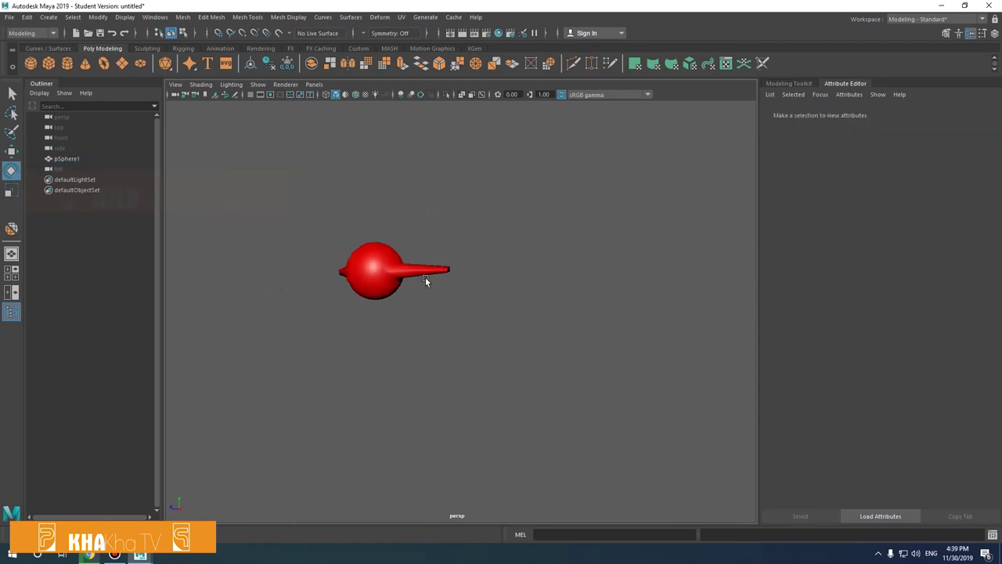
scroll(419, 278, up, 3)
scroll(368, 185, up, 1)
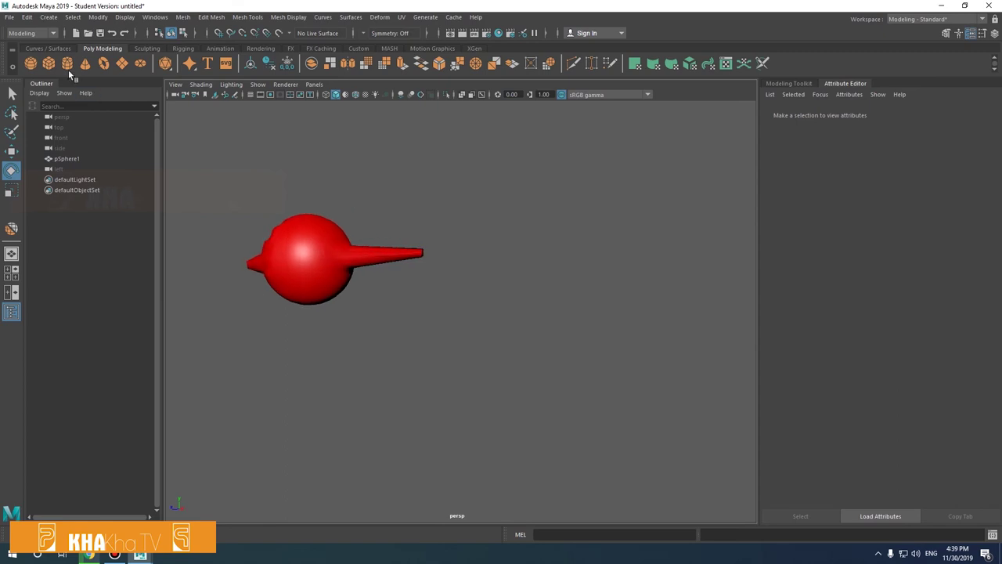
Open and dismiss the File menu, then clear the selection and nudge the view
click(8, 19)
click(7, 21)
click(320, 238)
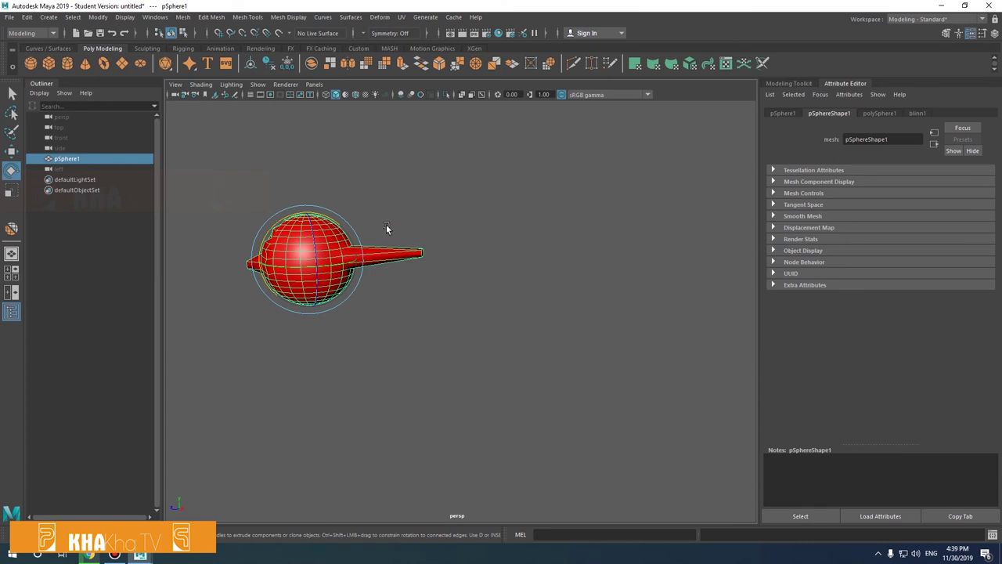
click(386, 224)
alt+drag(314, 189, 330, 188)
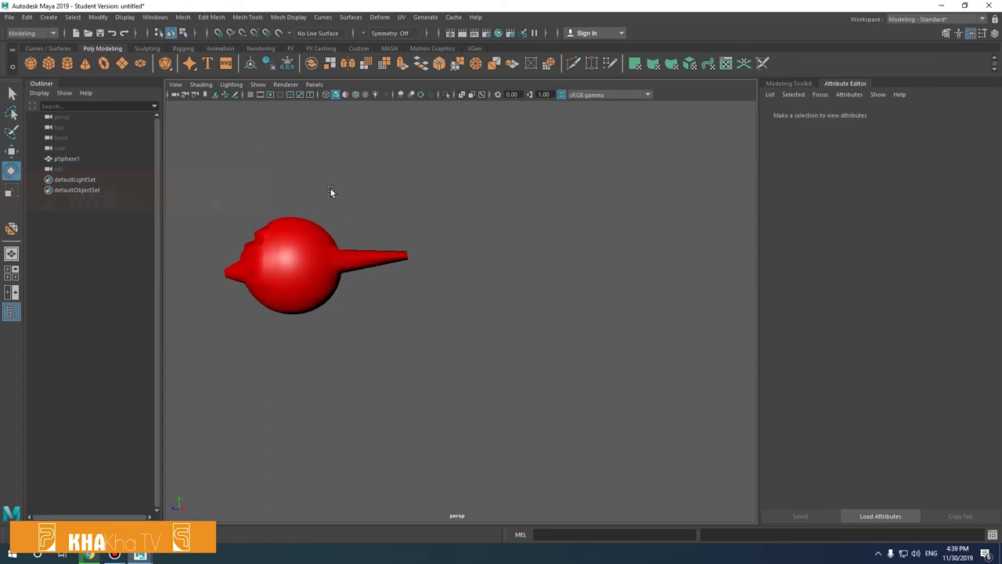
Add a polygon cube and delete the spiked sphere, leaving the new cube selected
click(49, 63)
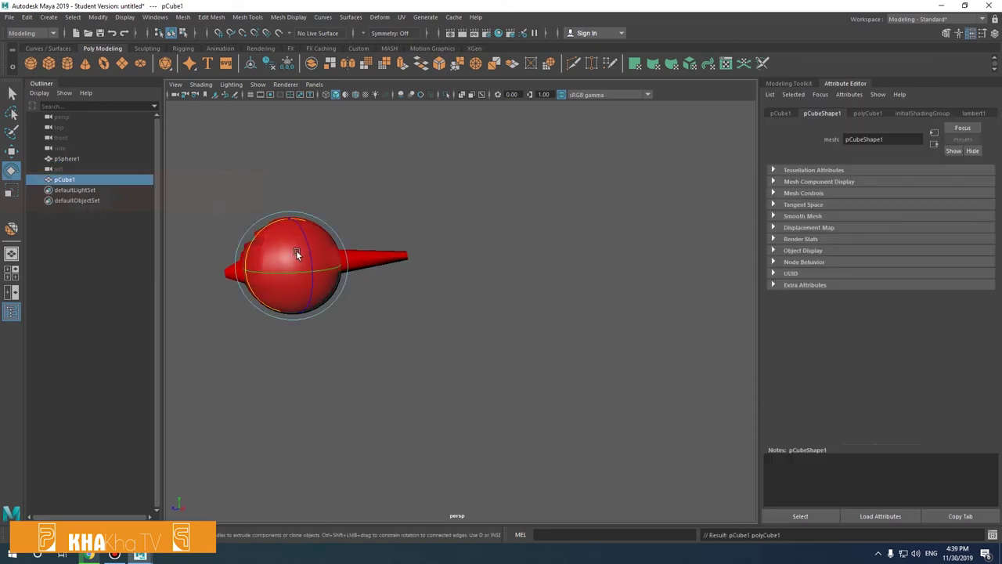
key(q)
click(309, 278)
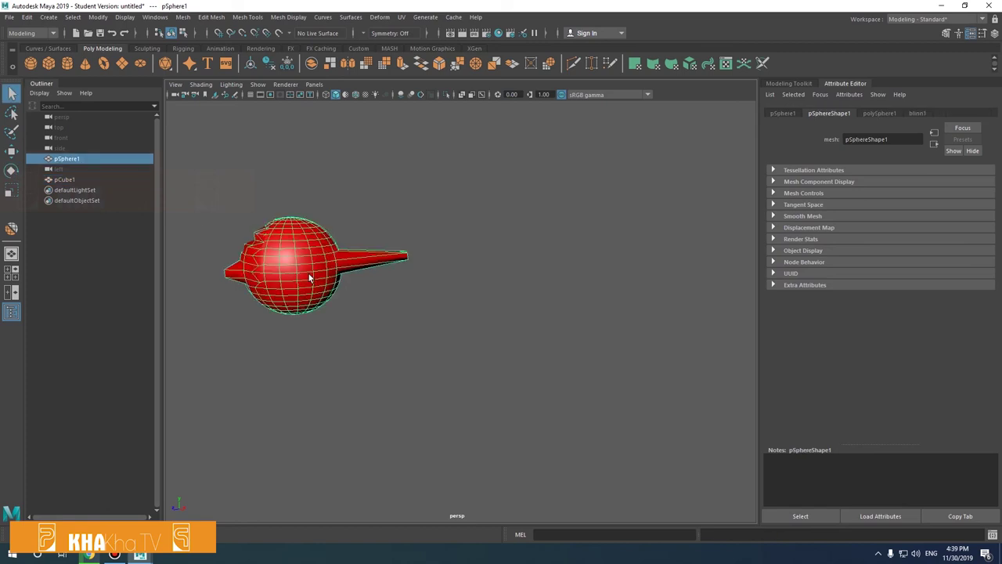
key(Delete)
click(291, 263)
Orbit around pCube1 and frame it in the view
alt+drag(321, 248, 418, 248)
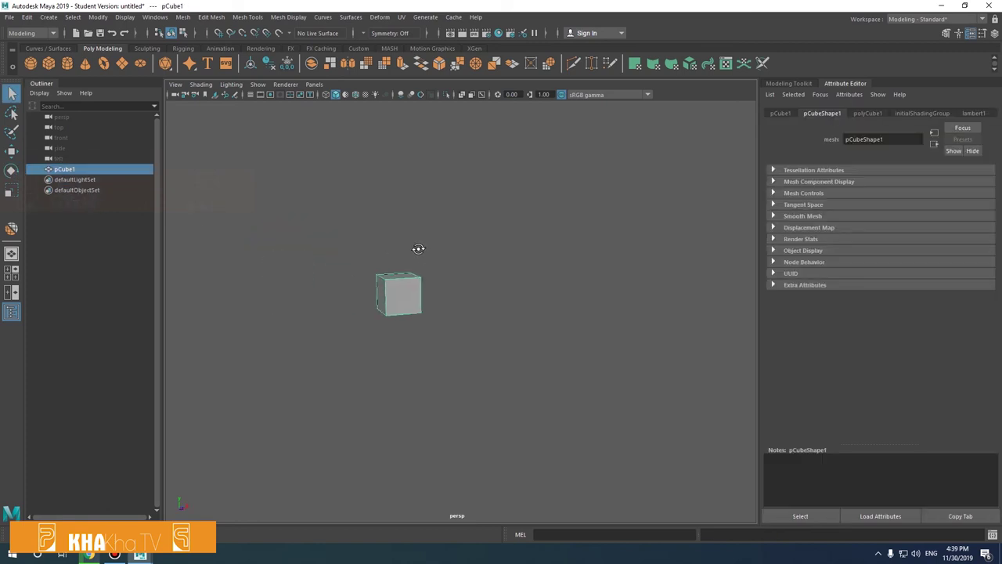
alt+drag(403, 282, 418, 284)
alt+drag(474, 306, 570, 311)
key(f)
alt+drag(475, 347, 481, 336)
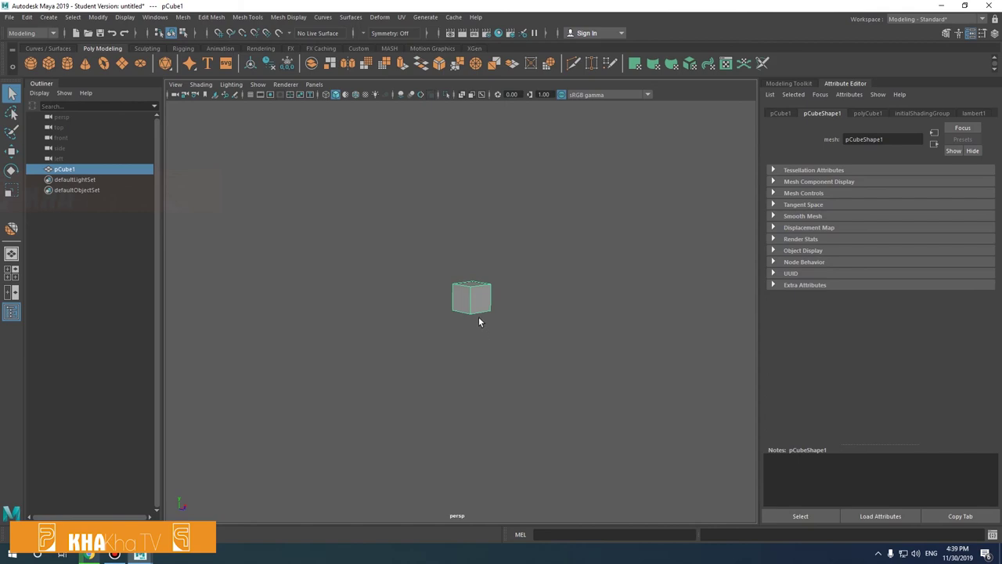
alt+drag(499, 302, 484, 305)
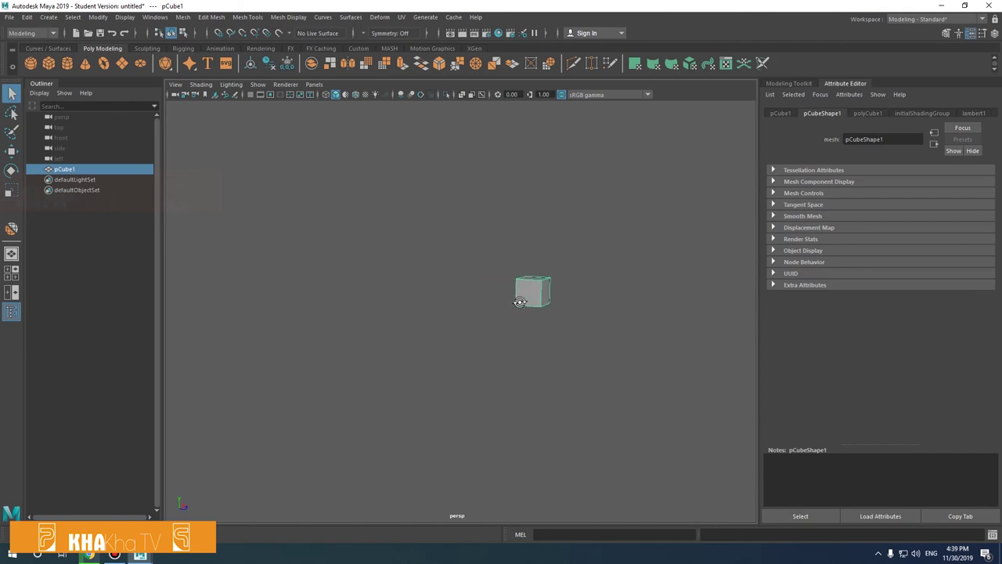
scroll(440, 296, up, 5)
scroll(449, 291, down, 3)
mouse_move(449, 290)
alt+mouse_down()
mouse_move(458, 276)
mouse_move(489, 317)
alt+mouse_up()
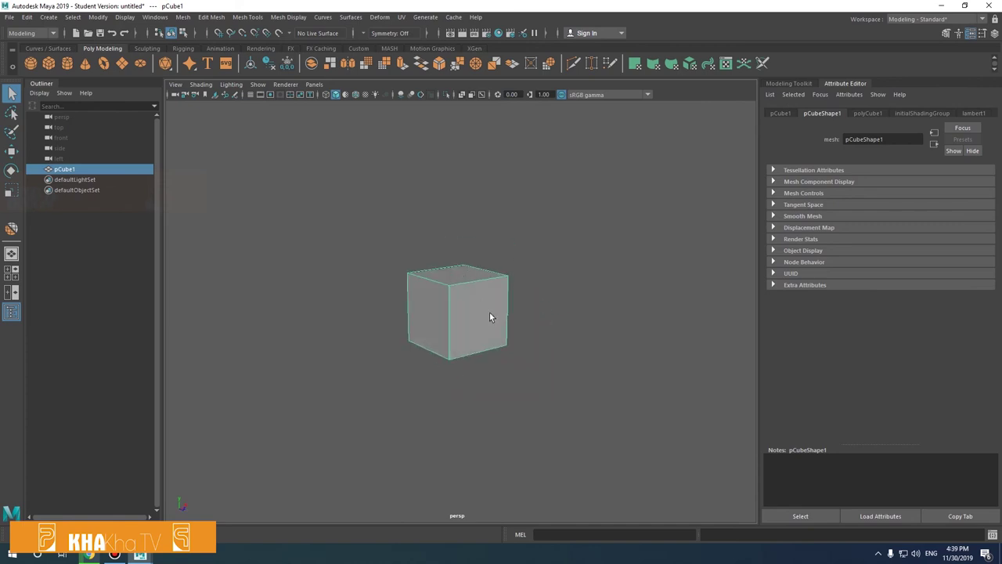
right_drag(490, 313, 528, 254)
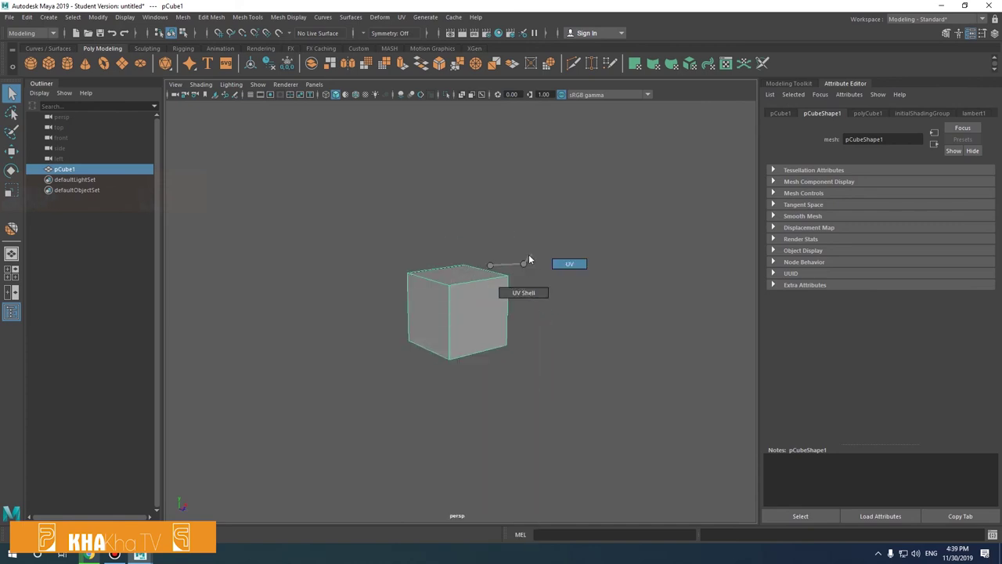
Select the cube's right vertical edge and drag it along X to stretch the cube
right_drag(470, 315, 467, 236)
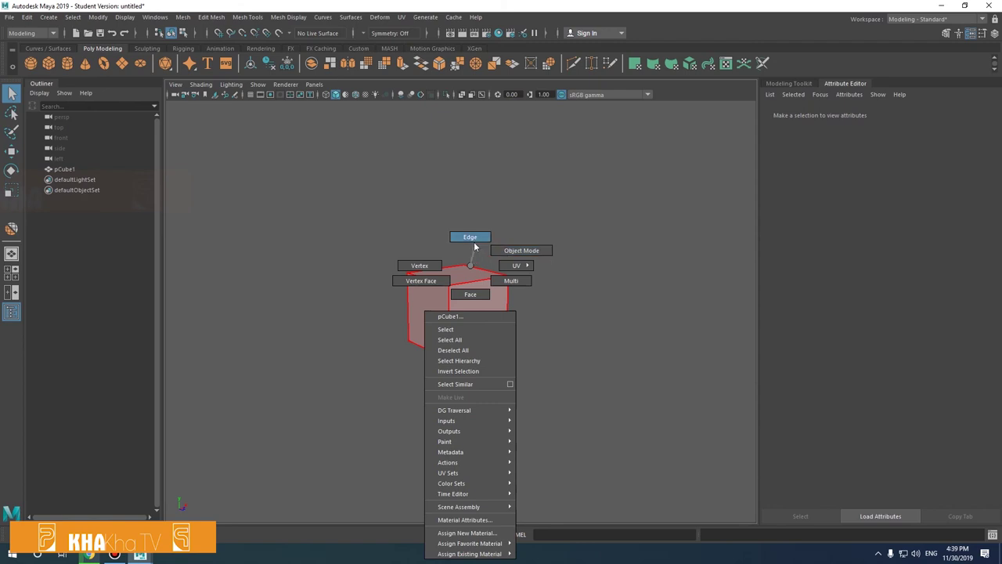
click(480, 317)
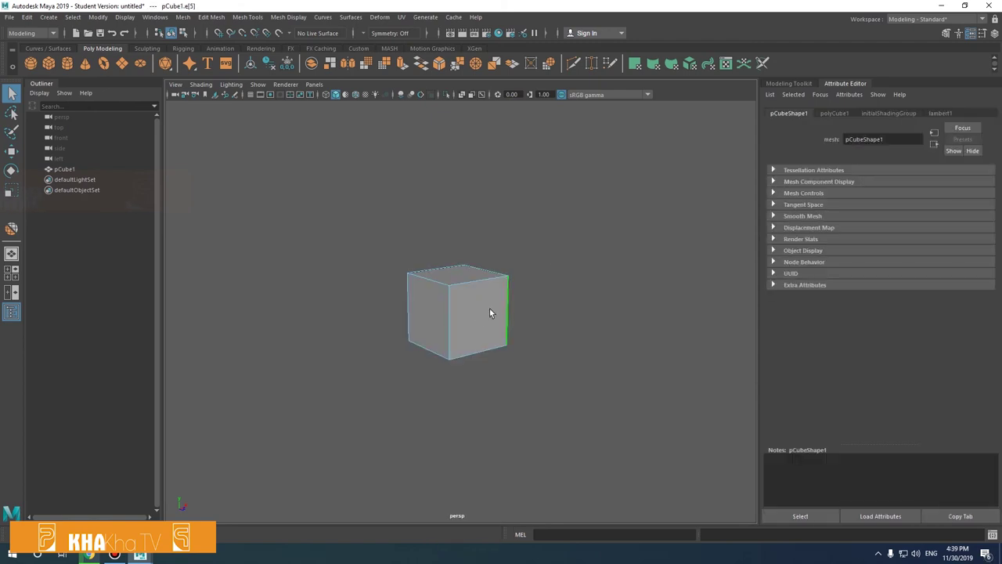
key(w)
drag(533, 309, 627, 299)
mouse_move(566, 315)
alt+mouse_down()
mouse_move(640, 323)
mouse_move(543, 290)
mouse_move(543, 311)
alt+mouse_up()
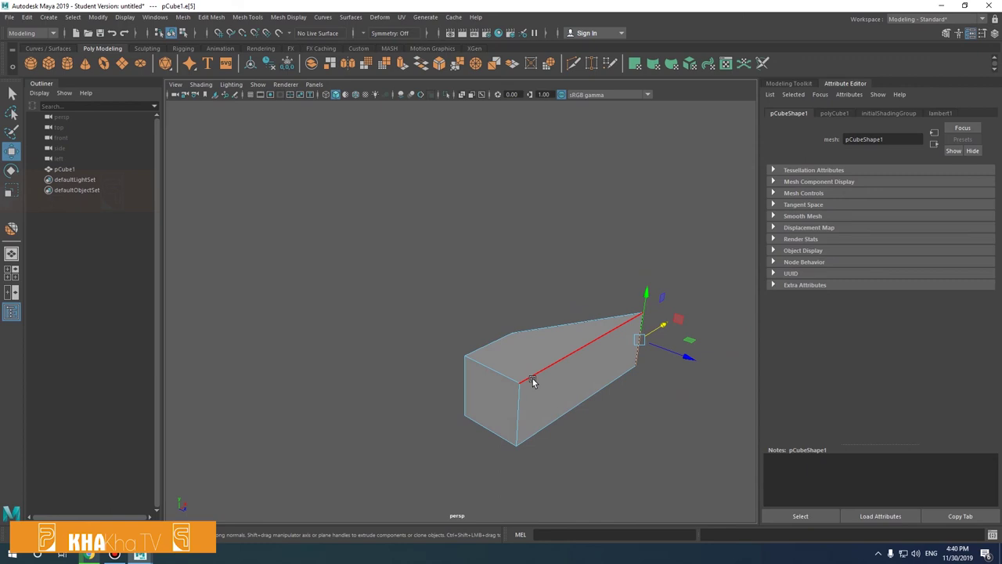
In vertex mode, move a corner vertex of the box to taper it
right_drag(535, 266, 489, 264)
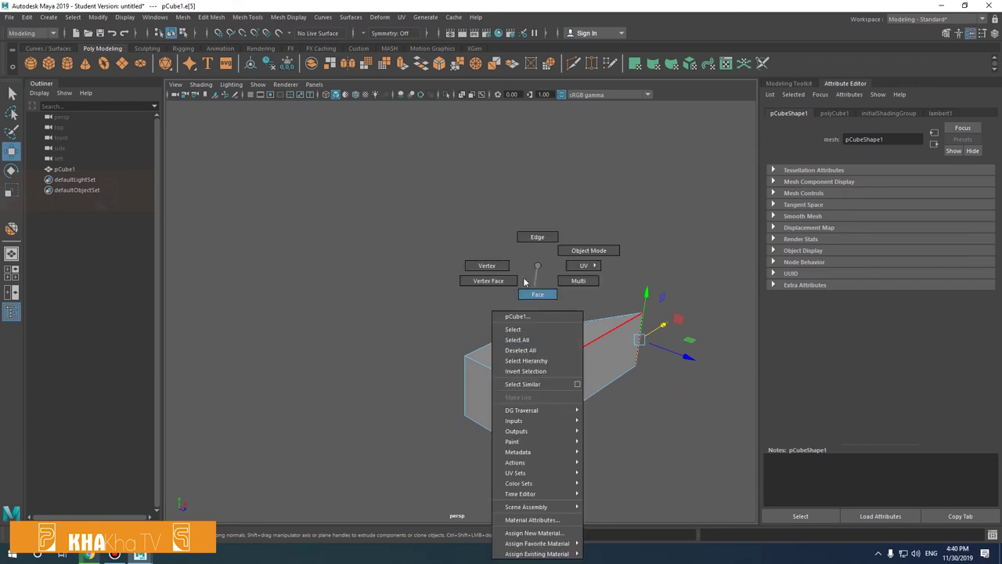
click(519, 384)
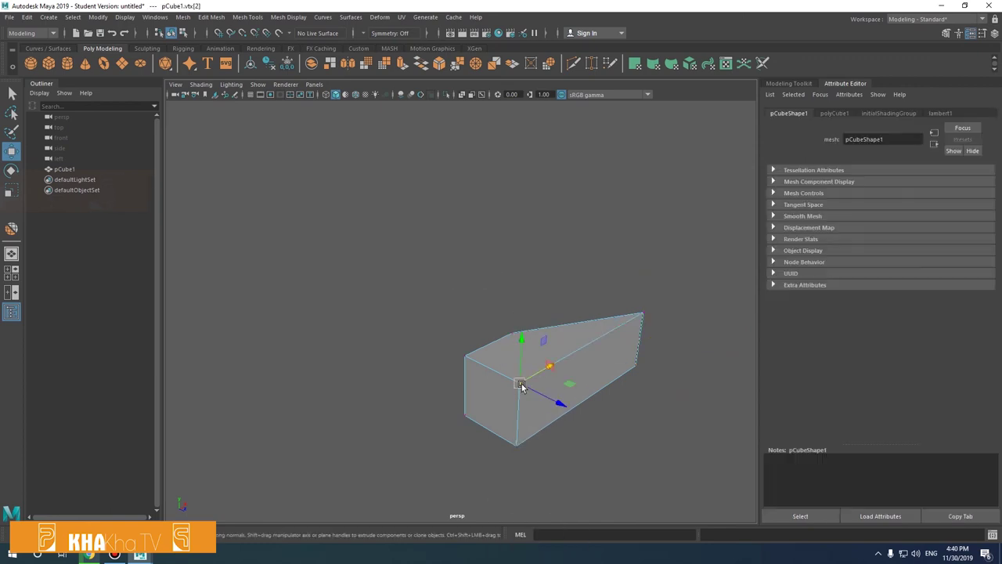
mouse_move(552, 369)
mouse_down()
mouse_move(487, 389)
mouse_move(540, 361)
mouse_move(568, 306)
mouse_move(539, 306)
mouse_move(602, 370)
mouse_up()
In face mode, push the box's end face outward to lengthen it
right_drag(542, 265, 548, 297)
click(572, 389)
mouse_move(586, 383)
alt+mouse_down()
mouse_move(559, 385)
mouse_move(584, 374)
mouse_move(595, 392)
alt+mouse_up()
click(610, 387)
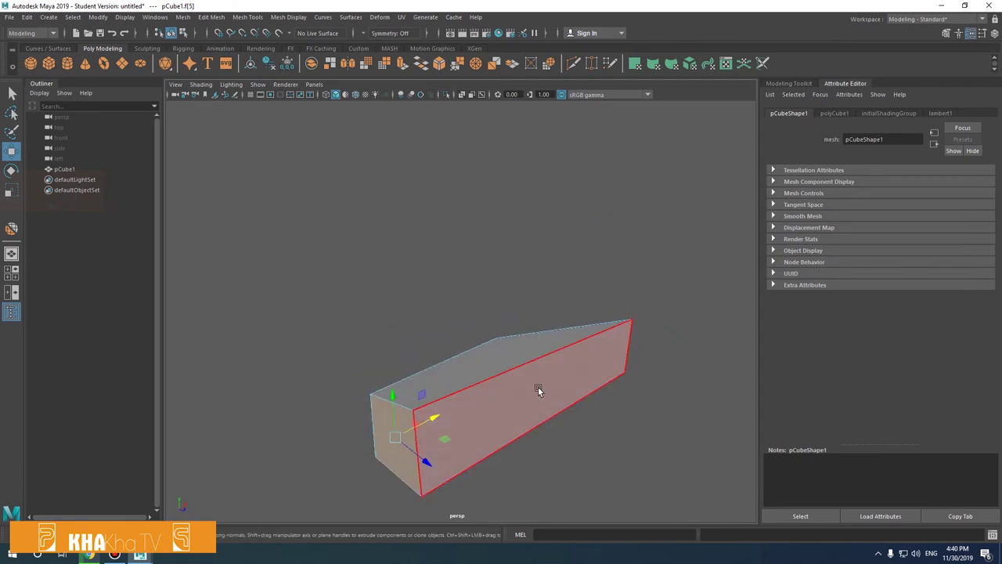
scroll(540, 384, down, 2)
alt+middle_drag(543, 375, 561, 378)
click(511, 401)
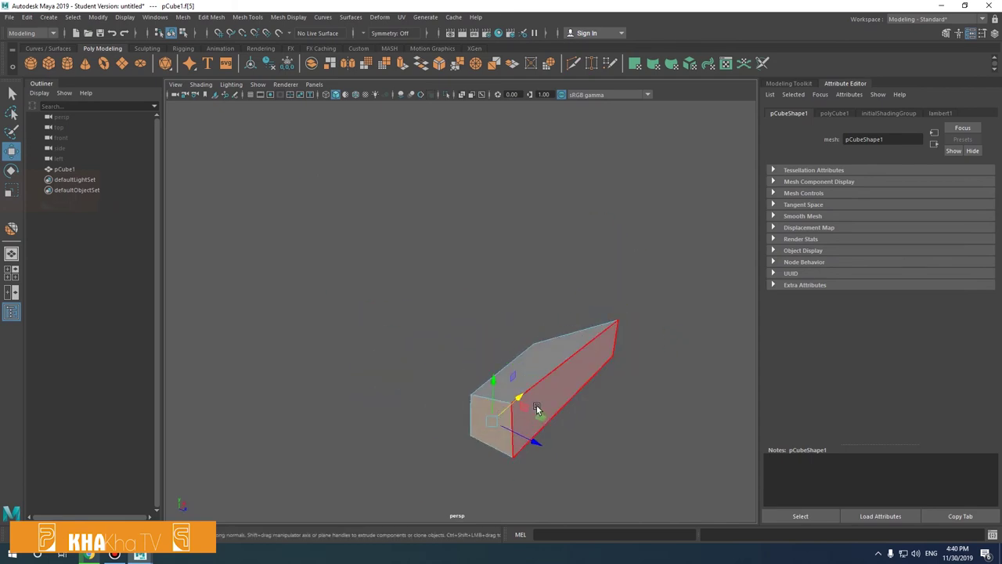
alt+drag(513, 403, 515, 322)
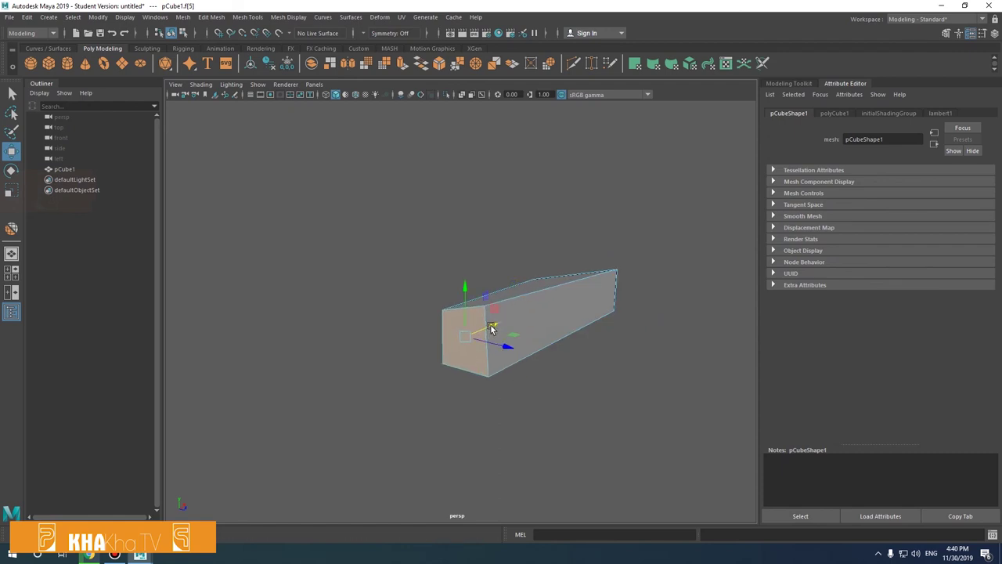
mouse_move(537, 347)
mouse_down()
mouse_move(579, 399)
mouse_move(582, 362)
mouse_move(588, 383)
mouse_up()
Slide the end face further out to make the box longer
alt+drag(528, 365, 604, 389)
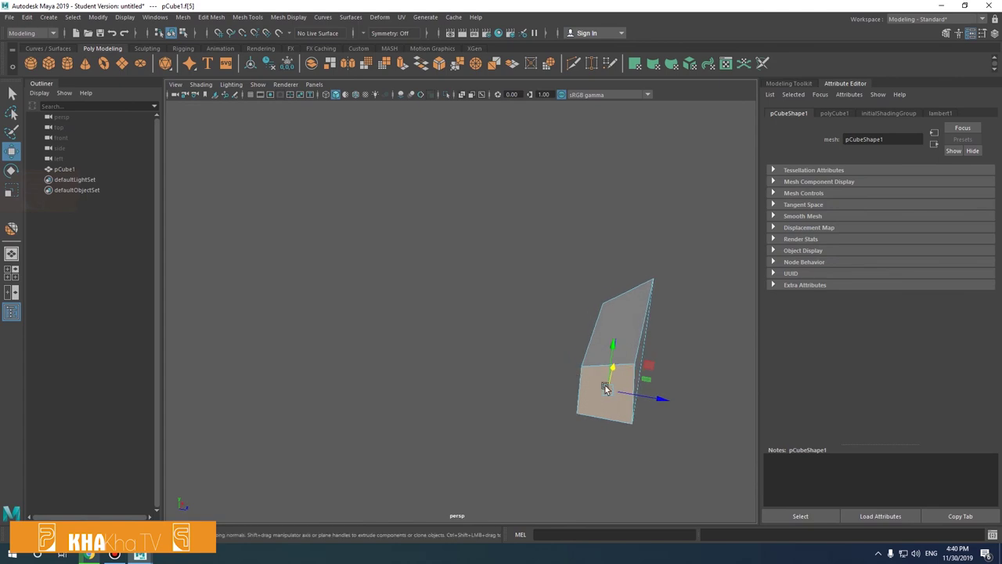
mouse_move(674, 379)
alt+mouse_down()
mouse_move(563, 346)
mouse_move(570, 373)
alt+mouse_up()
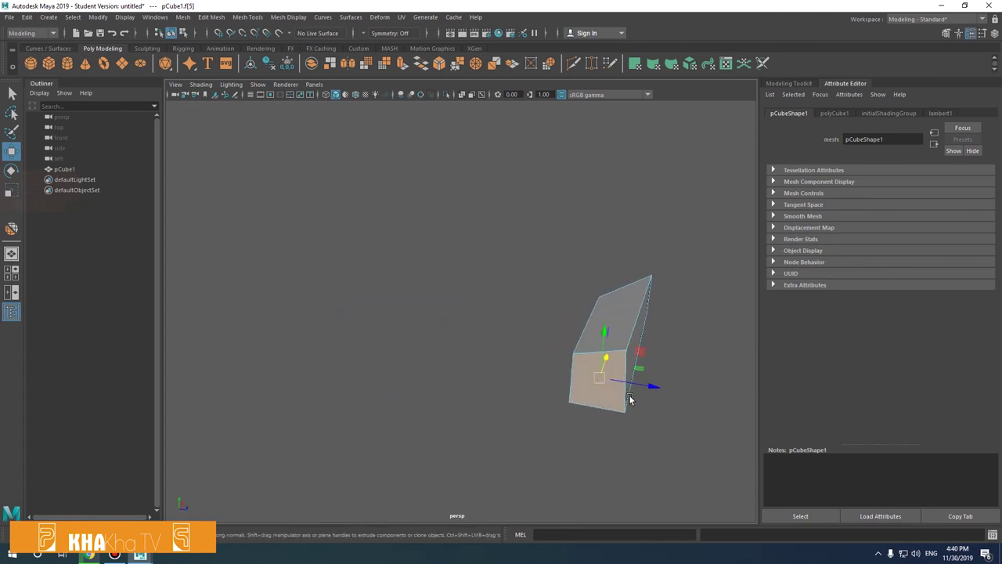
alt+drag(632, 402, 623, 399)
mouse_move(577, 369)
alt+mouse_down()
mouse_move(548, 346)
mouse_move(606, 346)
mouse_move(524, 359)
mouse_move(496, 327)
alt+mouse_up()
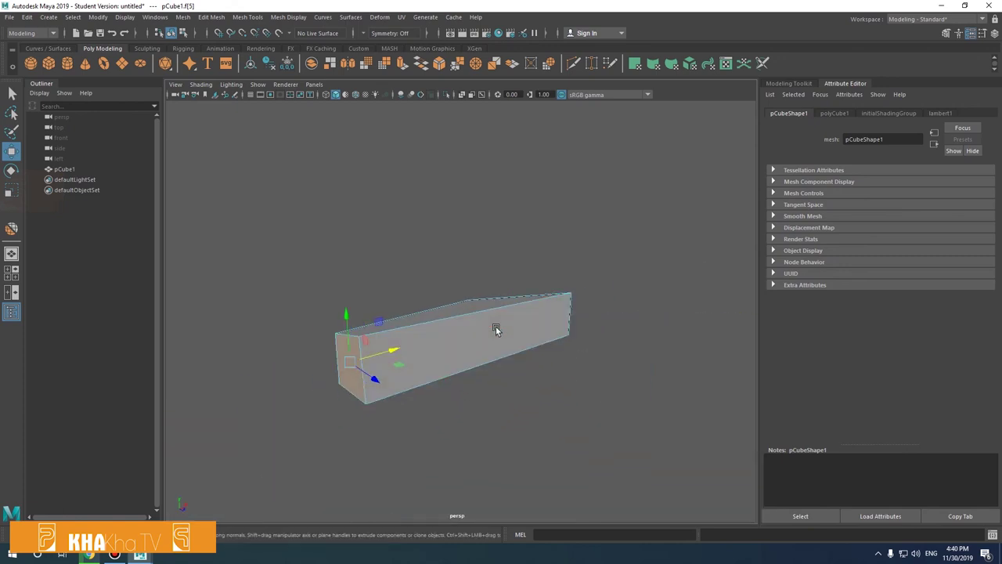
drag(348, 335, 310, 369)
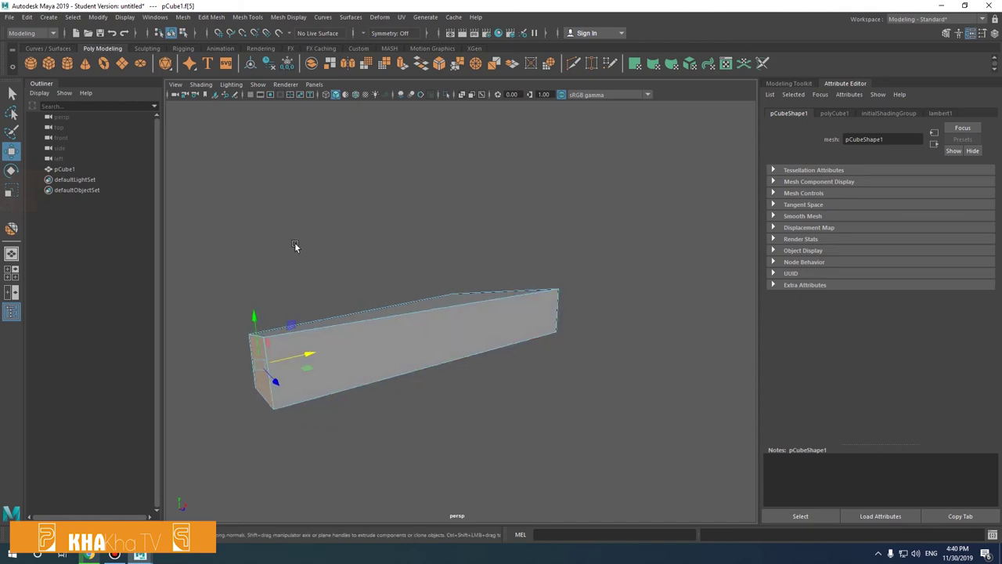
Select all the box's faces and shift the whole box slightly right and up
drag(277, 275, 486, 397)
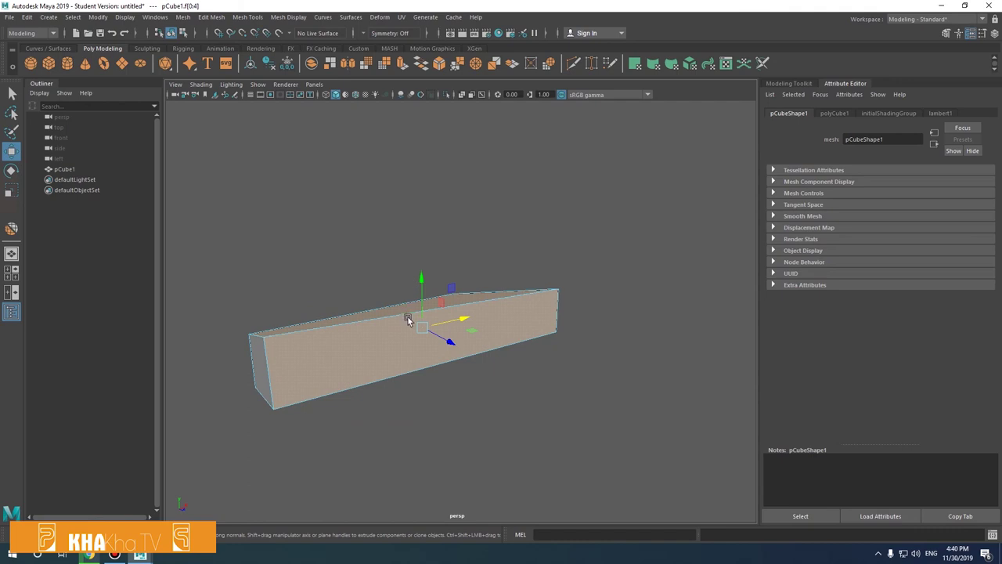
drag(422, 326, 458, 320)
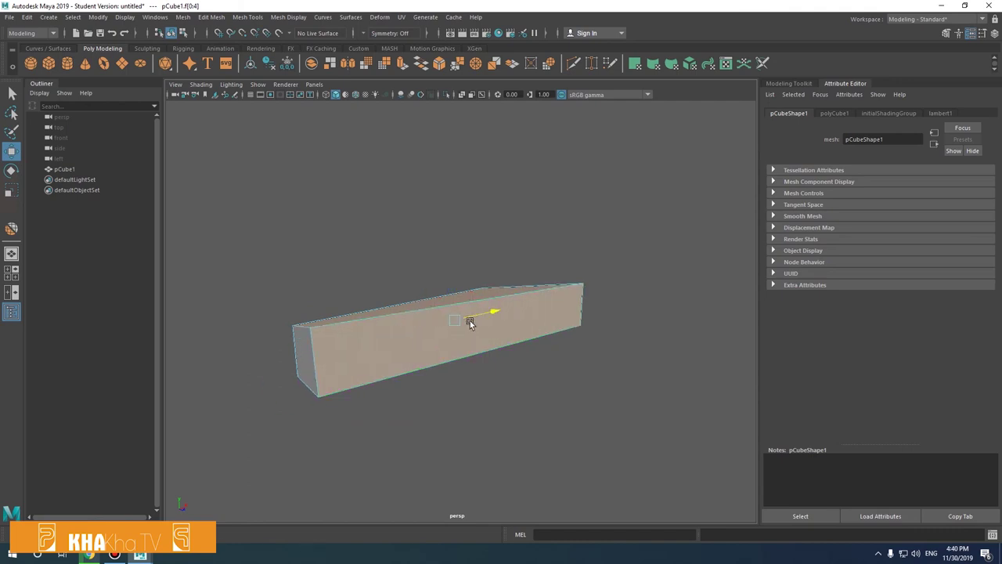
click(252, 224)
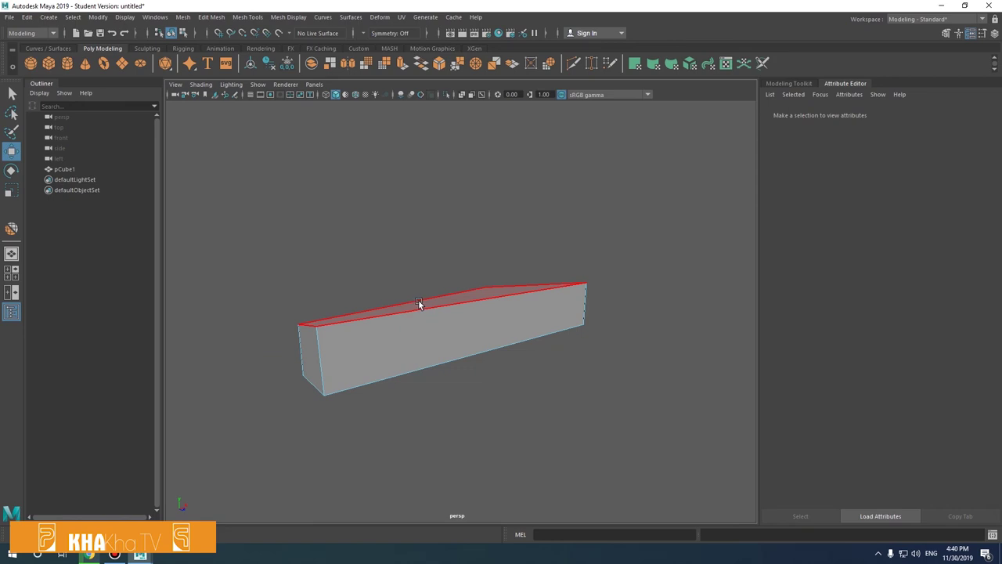
Open and cancel the Save Scene As and Set Project dialogs
click(9, 17)
click(35, 59)
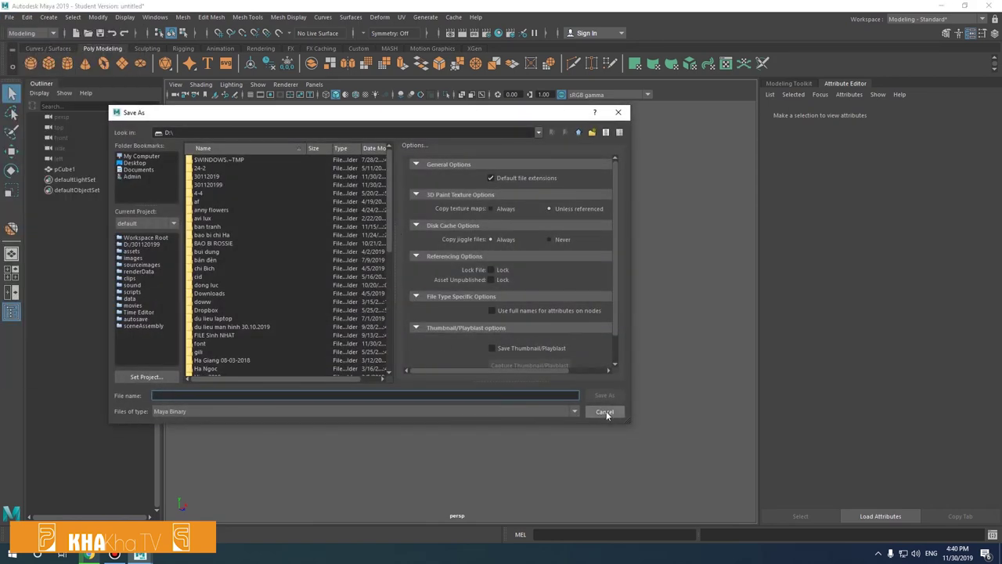
click(605, 412)
click(11, 20)
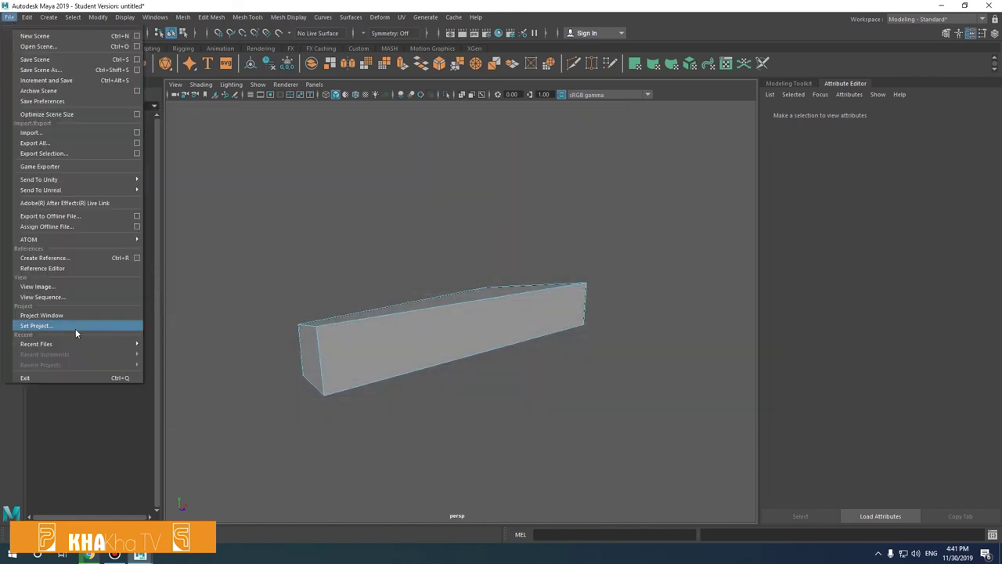
click(75, 326)
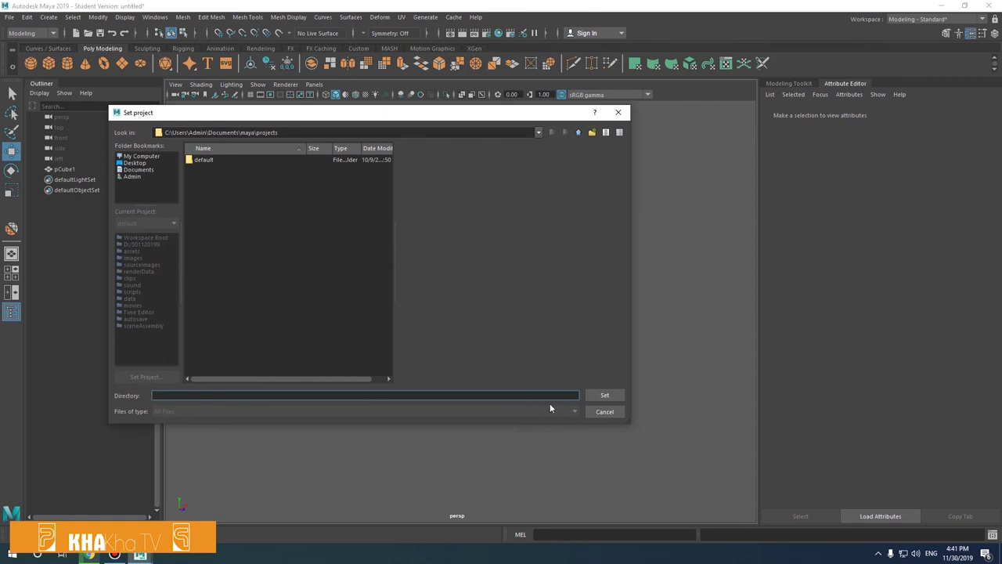
click(618, 416)
Save the scene as bai1.mb, overwriting the existing file and accepting the Student Version notice
click(9, 17)
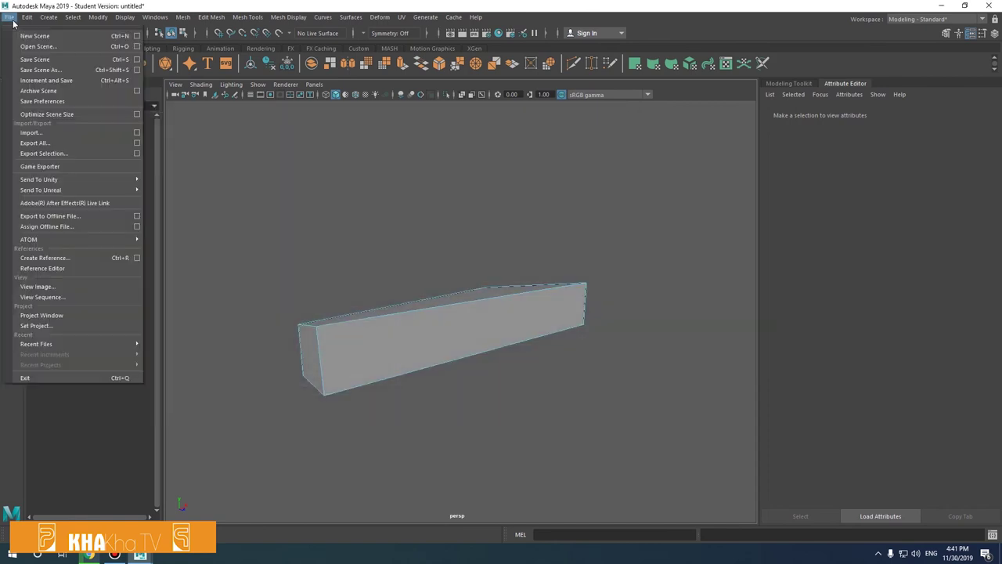
click(46, 70)
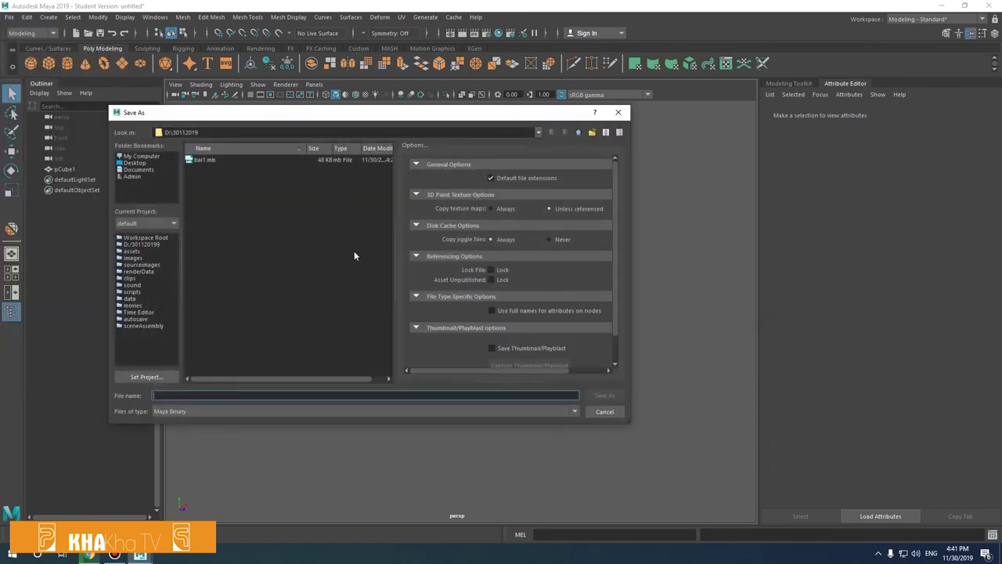
click(205, 159)
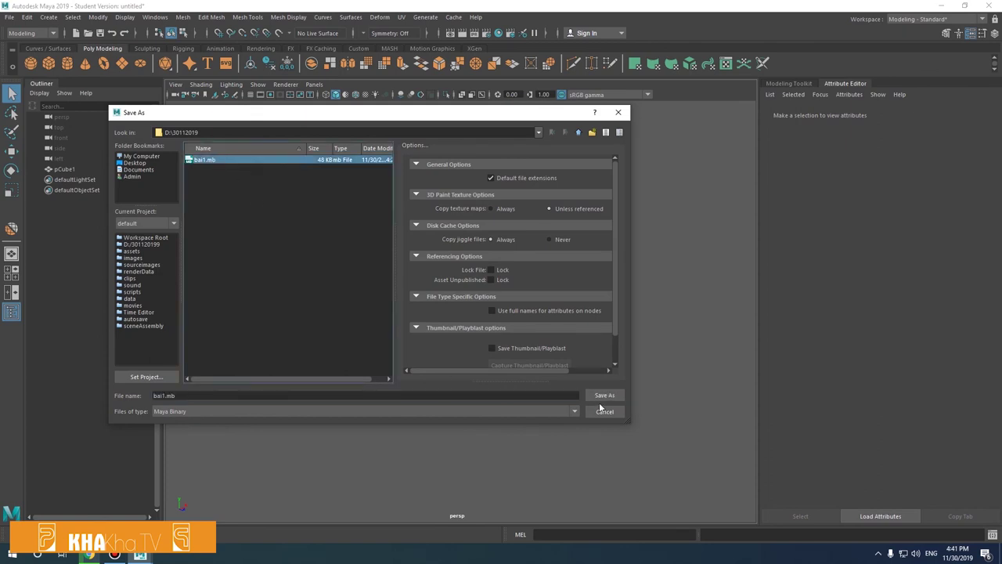
click(603, 396)
click(345, 284)
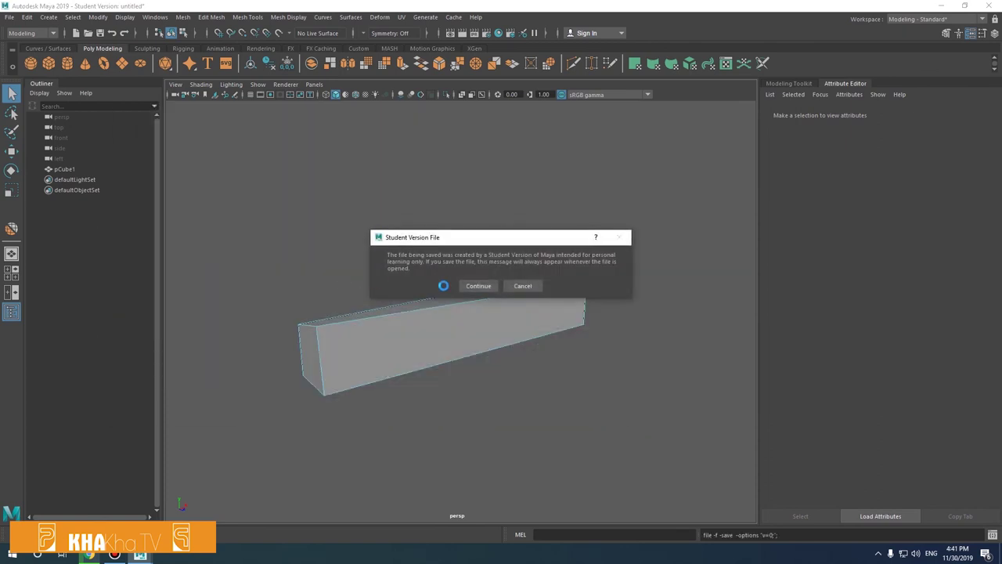
click(478, 286)
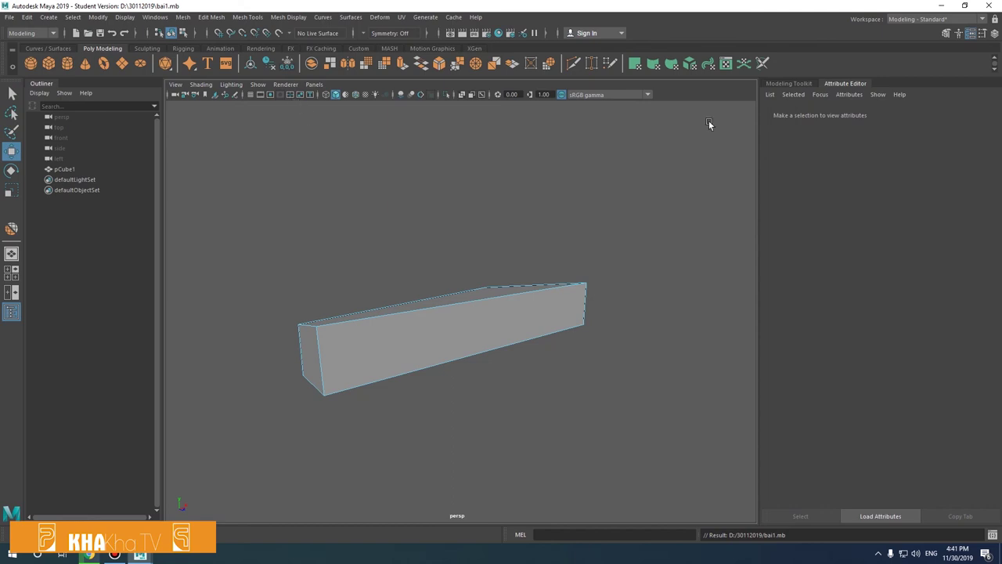
Marquee-select the box's faces and move them left, then upward
click(455, 228)
drag(245, 206, 704, 451)
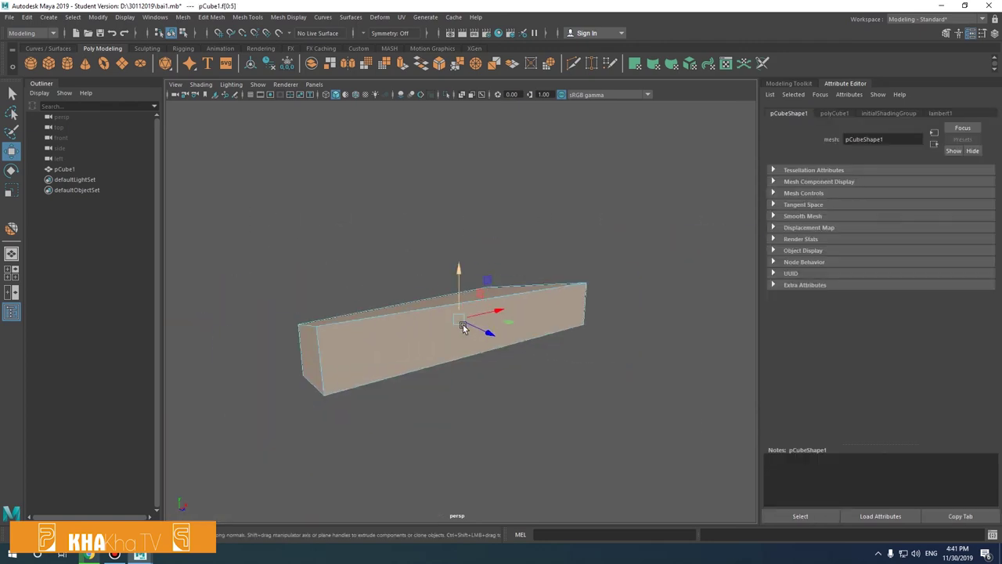
drag(501, 315, 454, 324)
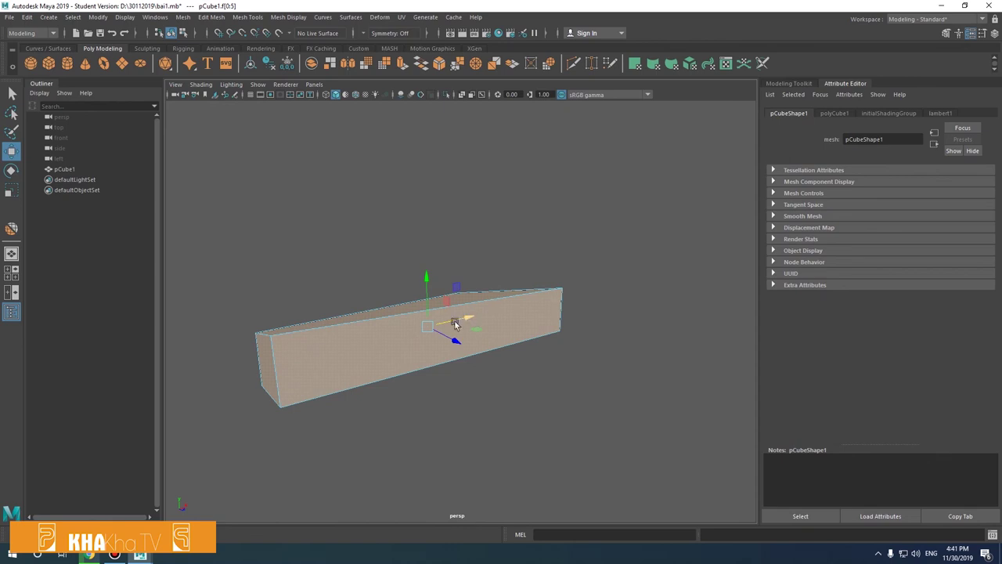
drag(426, 286, 360, 220)
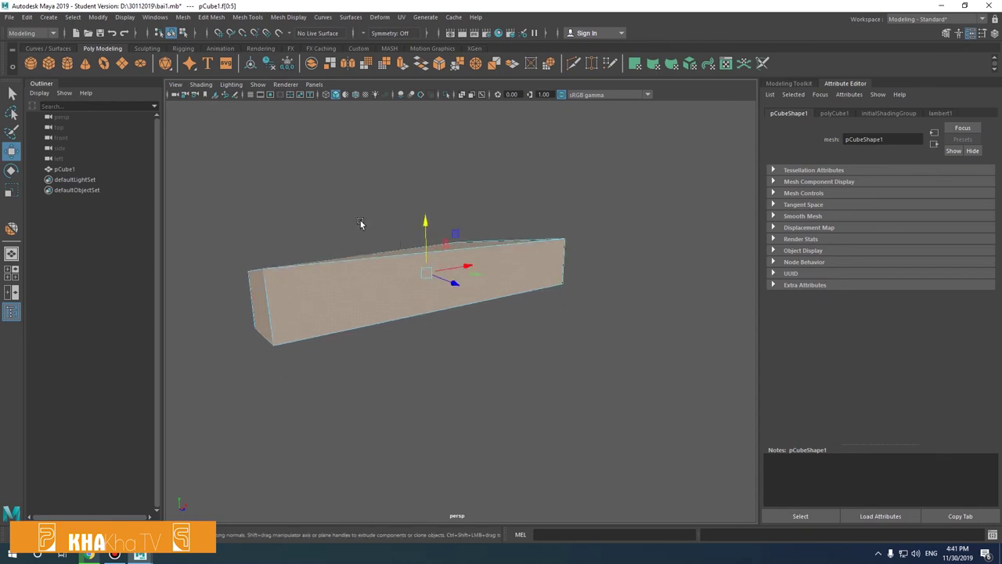
click(361, 220)
Switch back to Object Mode and select the whole pCube1
drag(230, 246, 364, 345)
right_drag(267, 270, 285, 261)
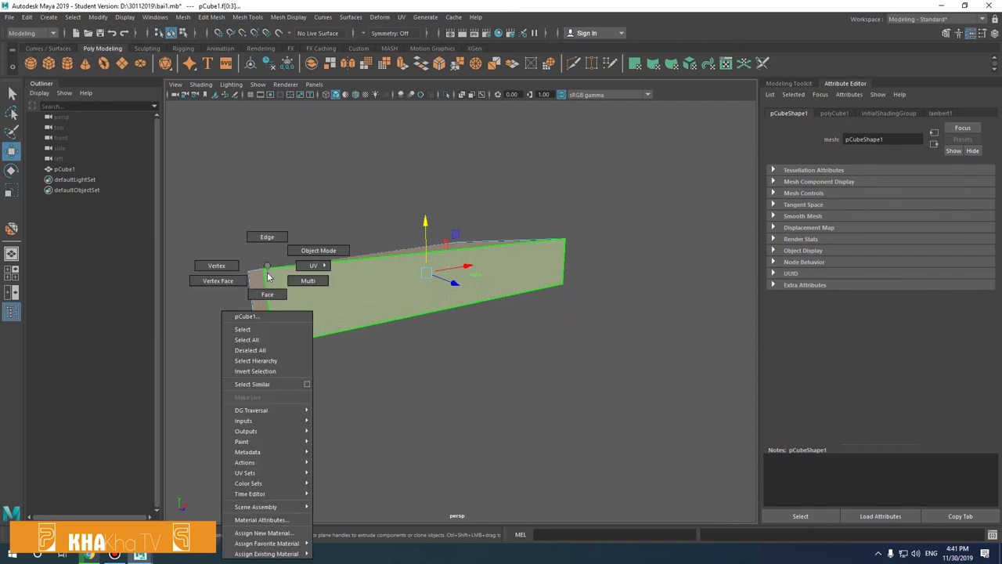
click(296, 252)
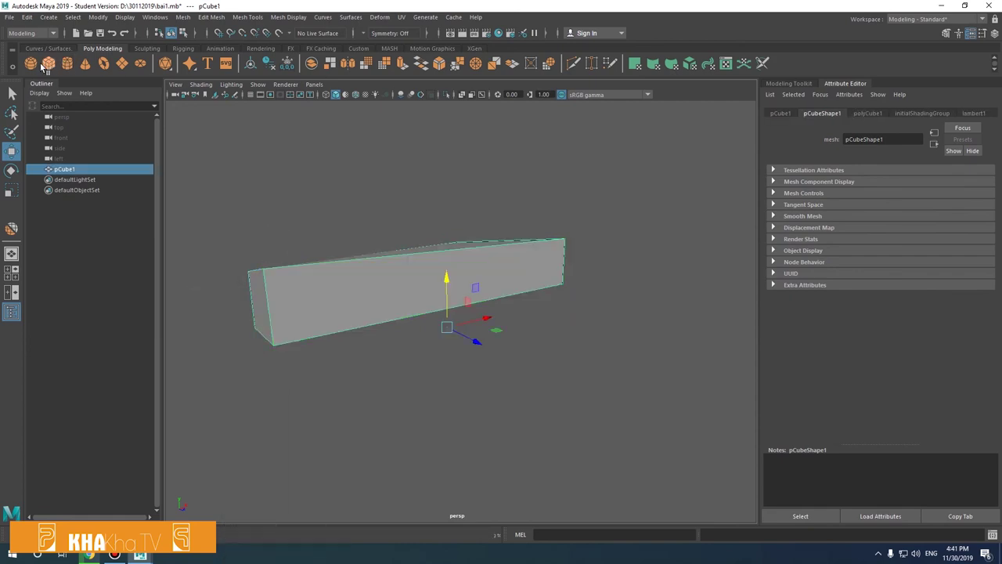
drag(246, 158, 603, 369)
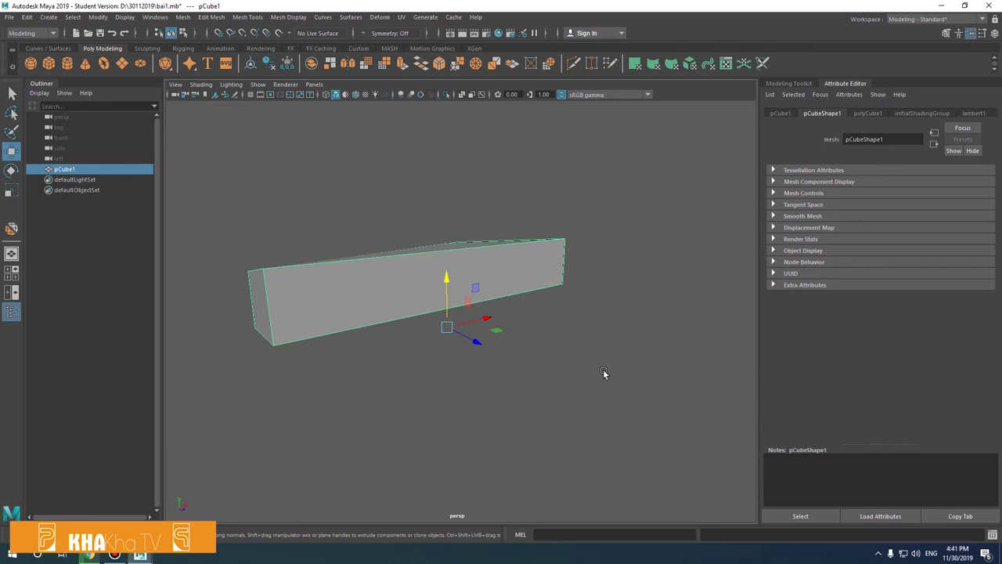
Delete and restore the box, then add a polygon cylinder and lift it above the box
key(Delete)
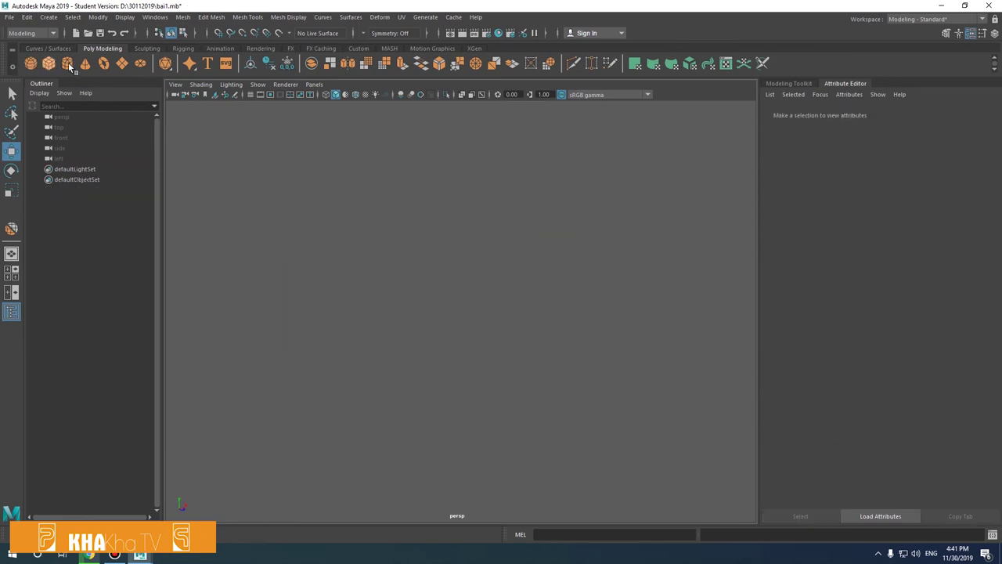
key(ctrl+z)
click(66, 62)
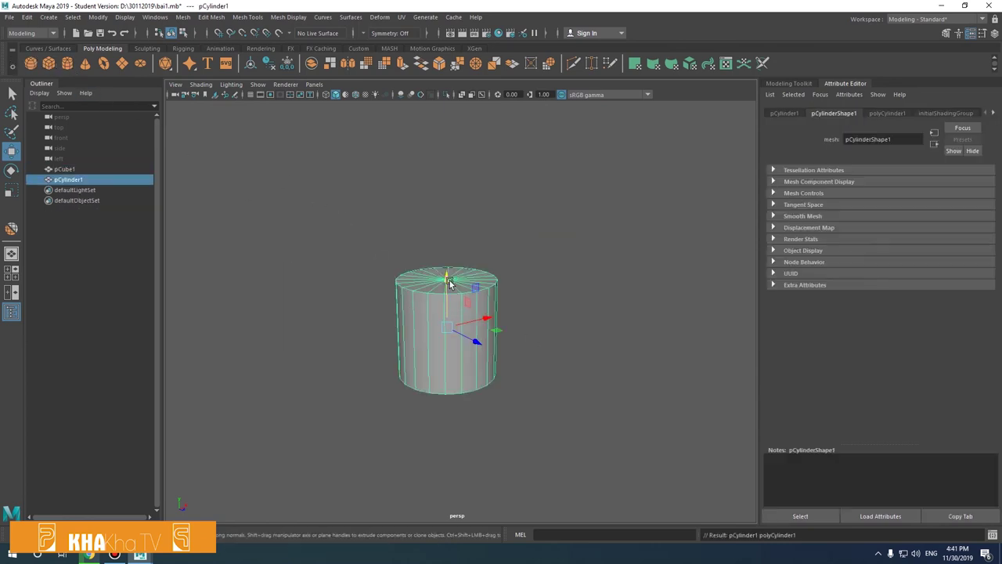
drag(449, 283, 468, 200)
In vertex mode, raise the cylinder's top centre vertex and a rim vertex into peaks
right_click(468, 200)
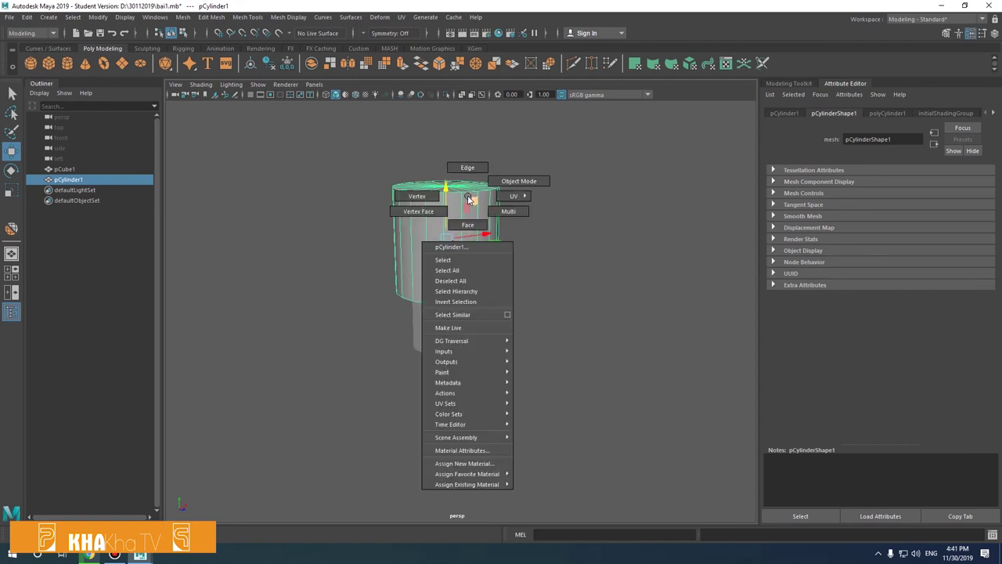
click(459, 222)
click(443, 193)
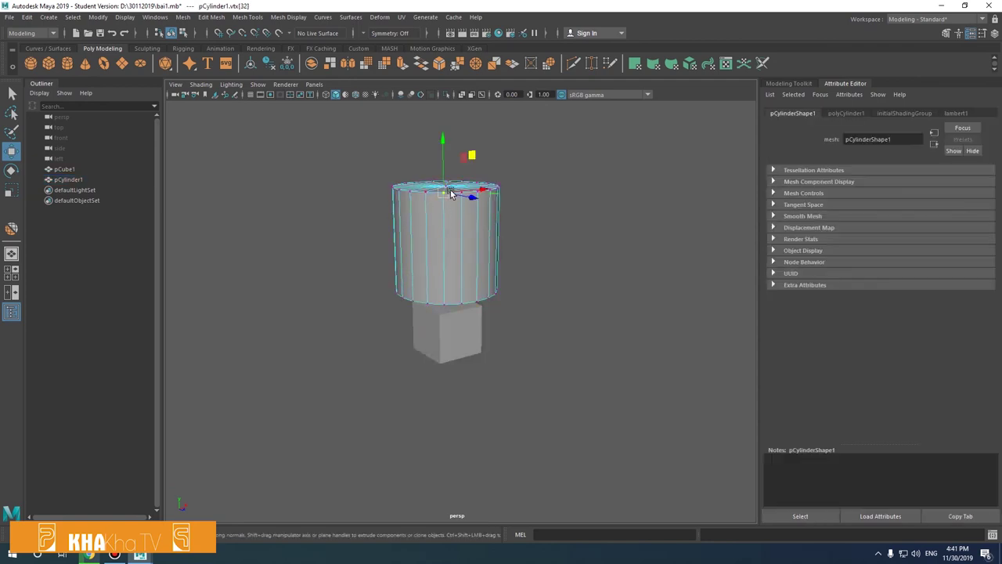
drag(451, 157, 472, 181)
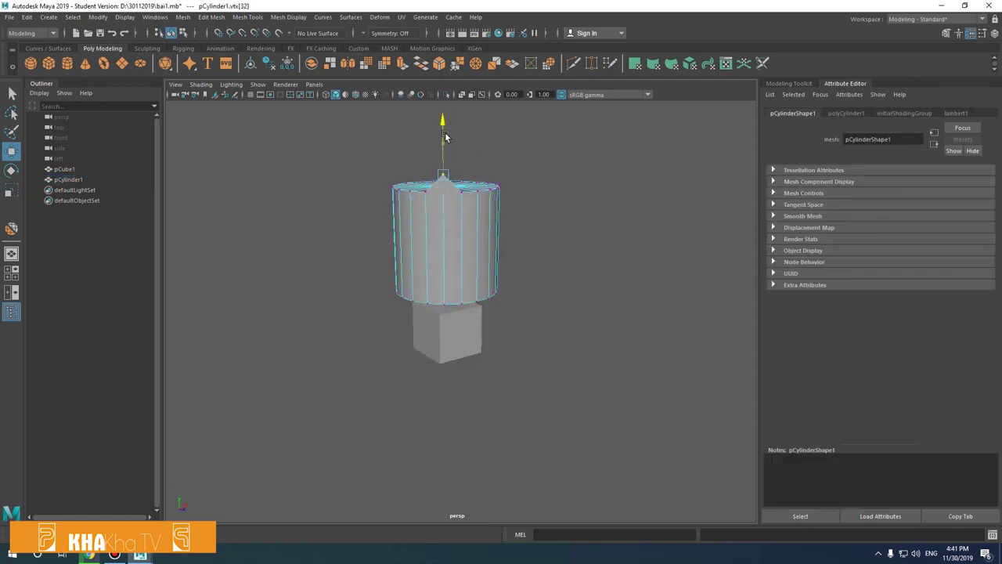
click(481, 192)
middle_drag(481, 195, 499, 200)
In edge mode, push a vertical edge of the cylinder outward
right_drag(426, 196, 427, 166)
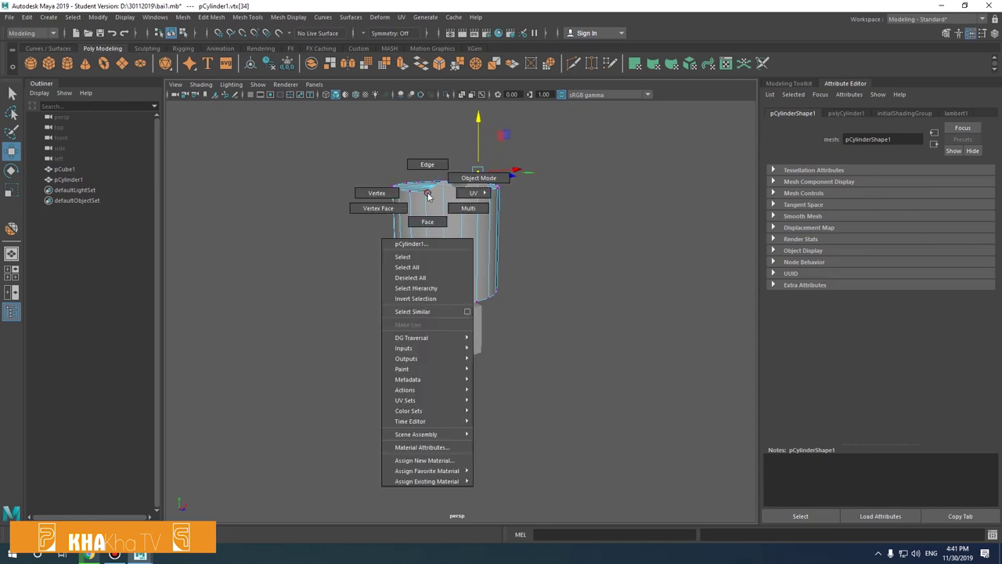
click(447, 211)
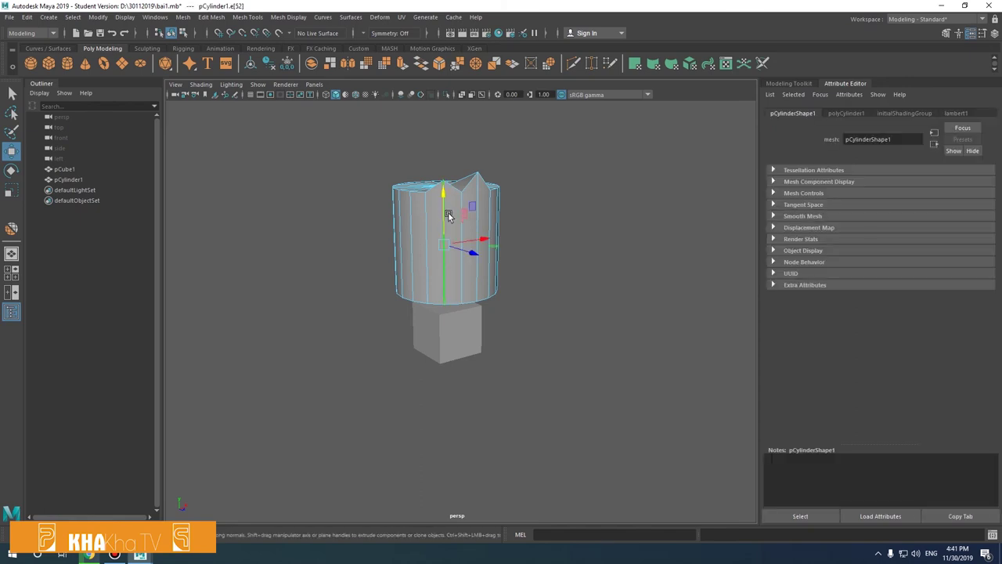
drag(459, 249, 470, 272)
click(410, 222)
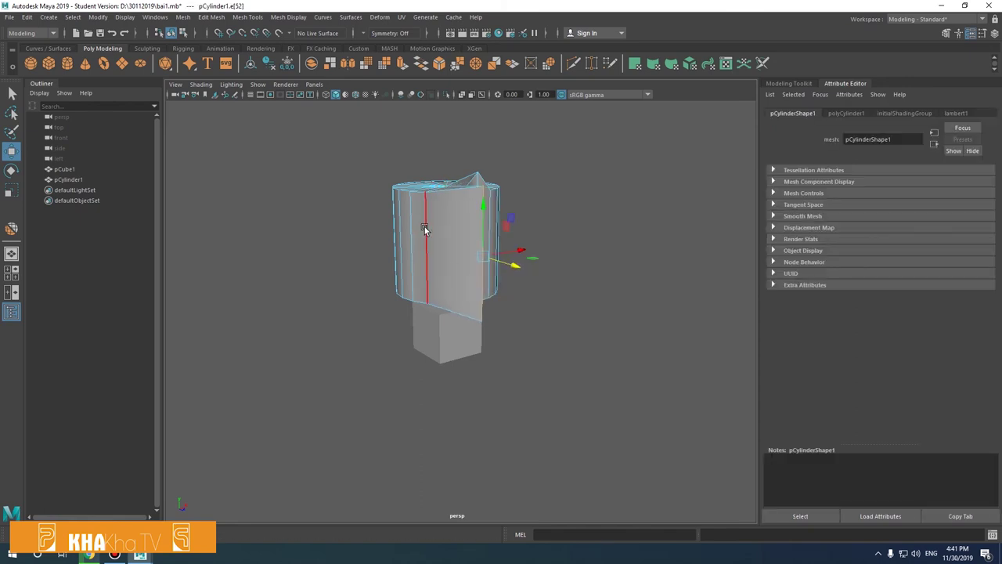
In face mode, pull a front face of the cylinder outward
right_drag(412, 223, 420, 253)
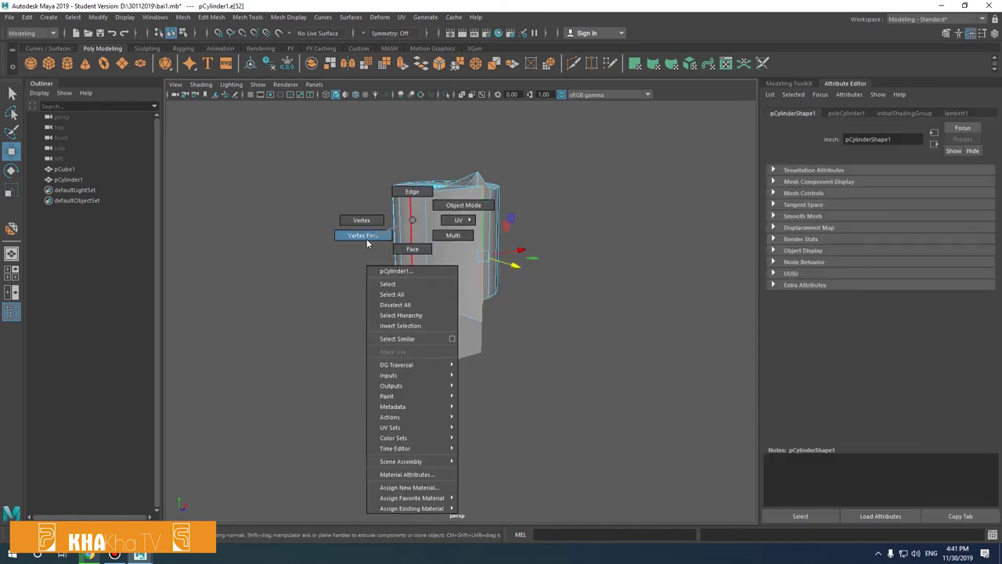
click(420, 250)
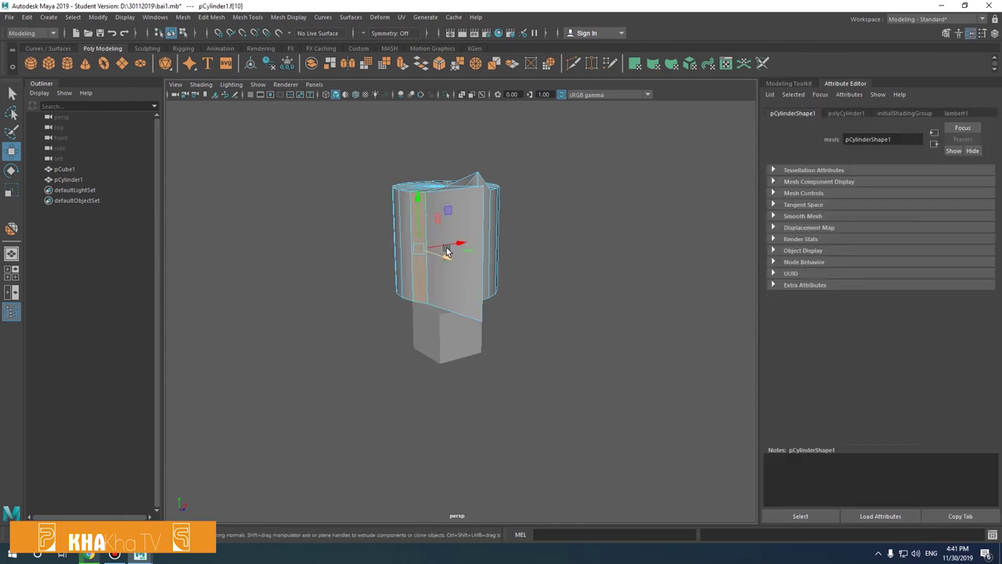
drag(446, 249, 414, 250)
mouse_move(526, 245)
alt+mouse_down()
mouse_move(559, 279)
mouse_move(572, 269)
mouse_move(517, 253)
mouse_move(532, 259)
alt+mouse_up()
click(389, 226)
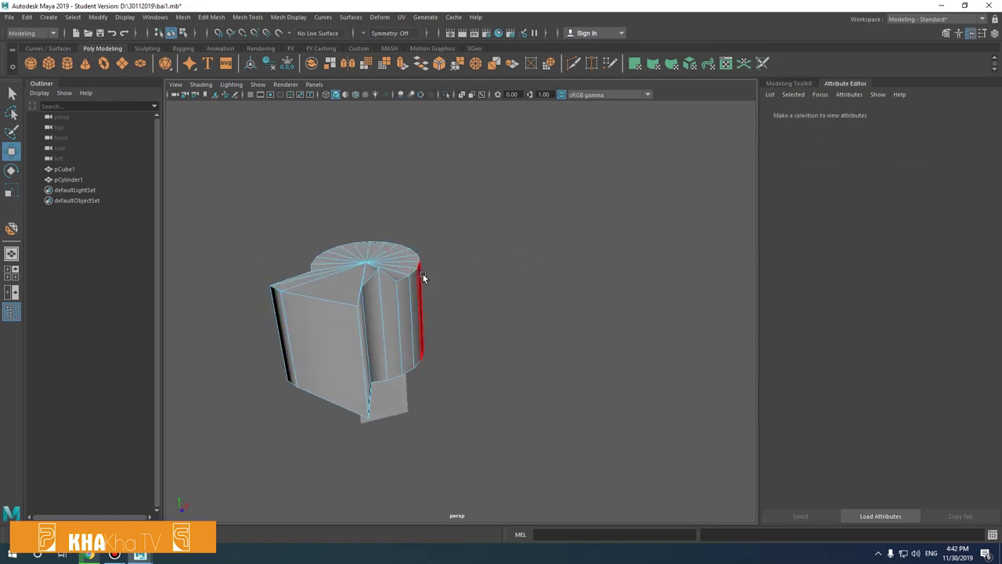
Select several more cylinder faces from a new angle, then deselect them
scroll(422, 274, down, 2)
click(428, 294)
alt+drag(420, 245, 466, 242)
mouse_move(469, 197)
mouse_down()
mouse_move(559, 313)
mouse_move(550, 314)
mouse_up()
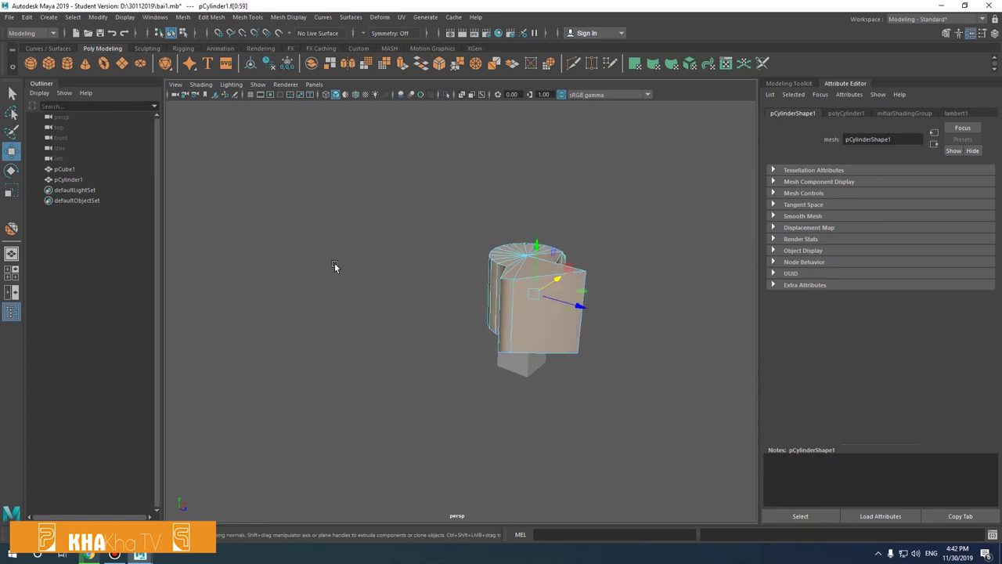
drag(431, 201, 613, 352)
click(586, 247)
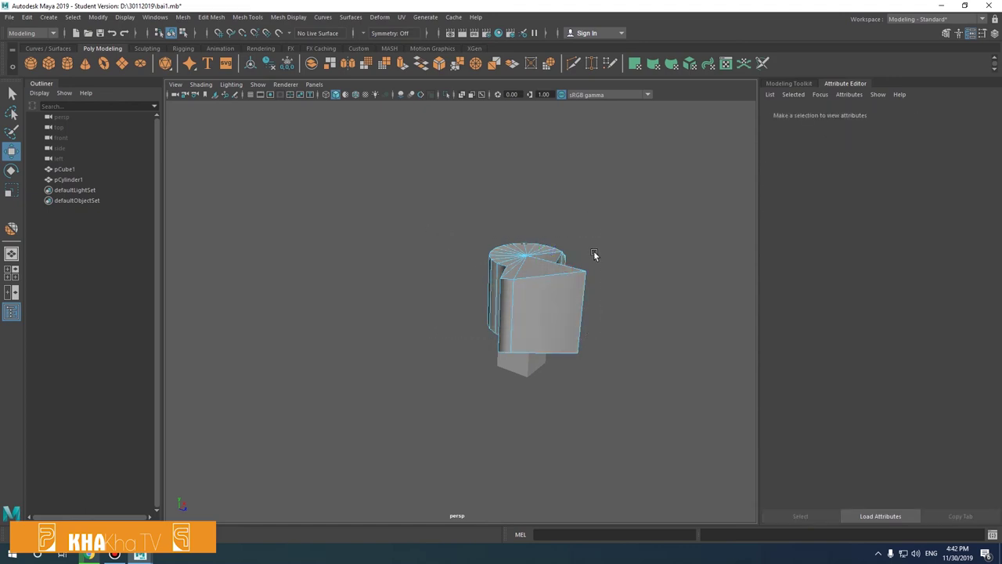